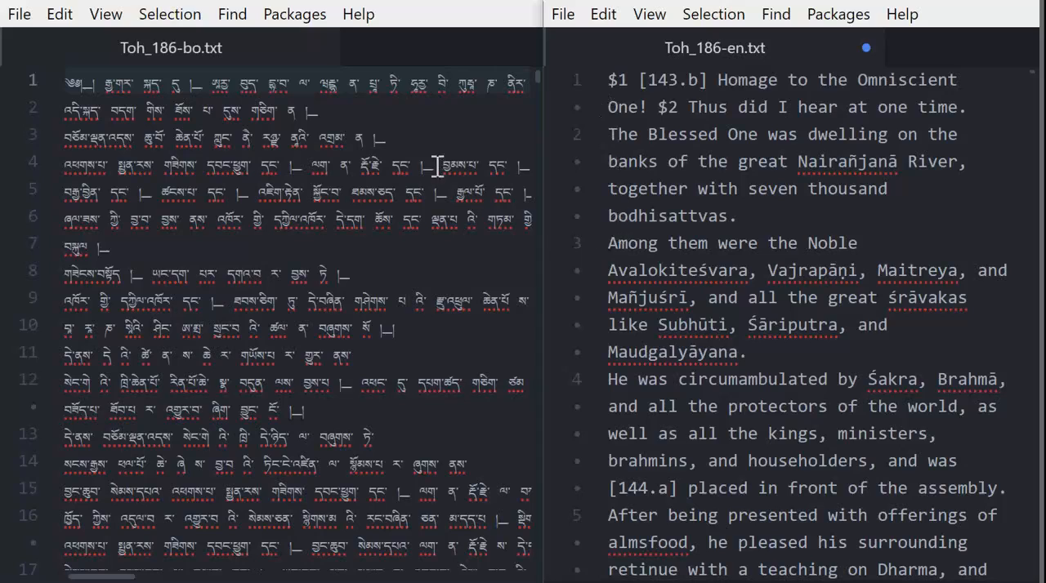
Look through the segmented Tibetan text in Toh_186-bo.txt beside its English translation, highlighting the opening lines.
scroll(437, 151, "down", 13)
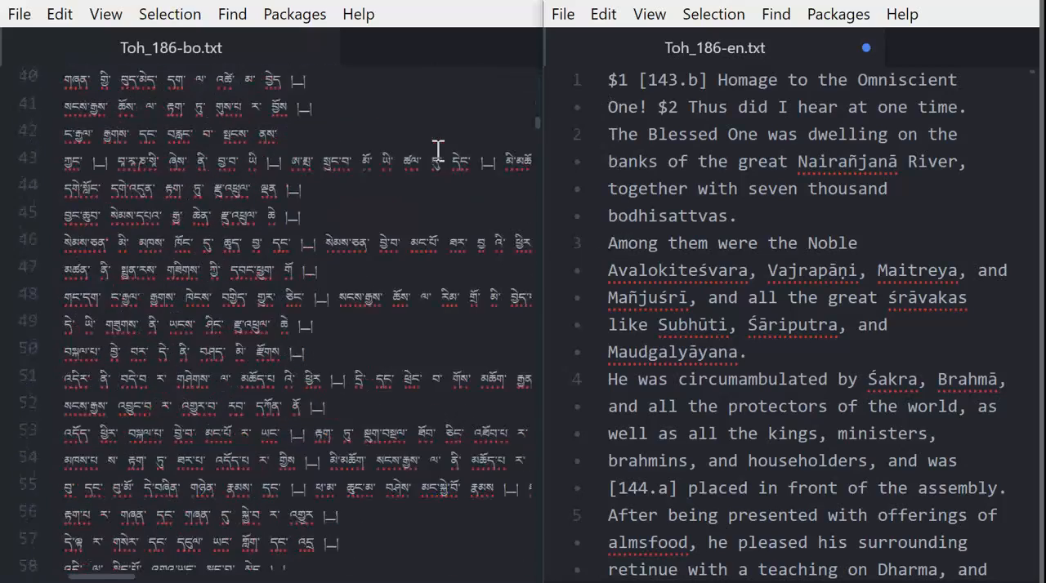
scroll(437, 151, "up", 12)
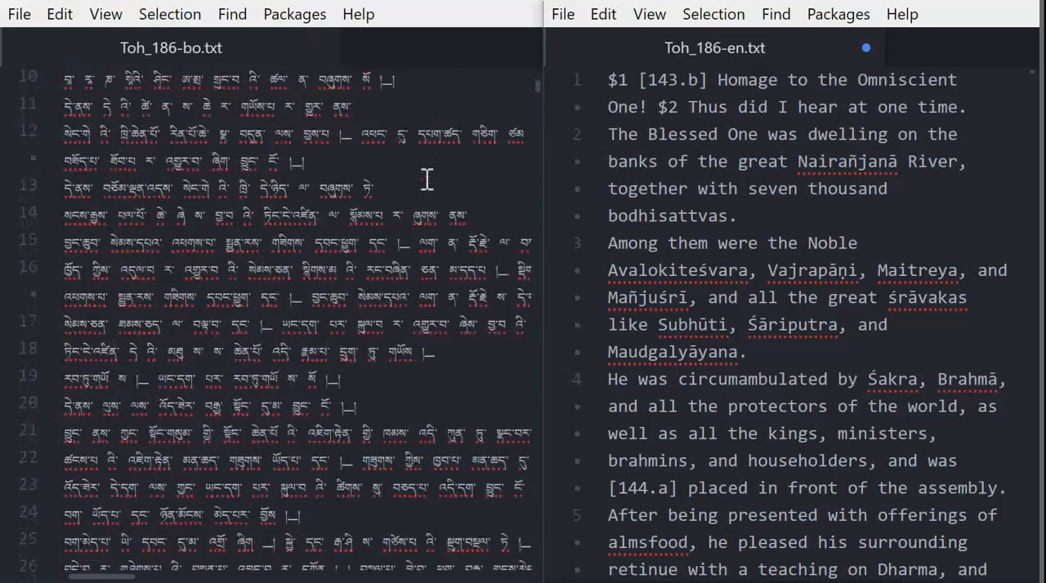
scroll(427, 179, "up", 3)
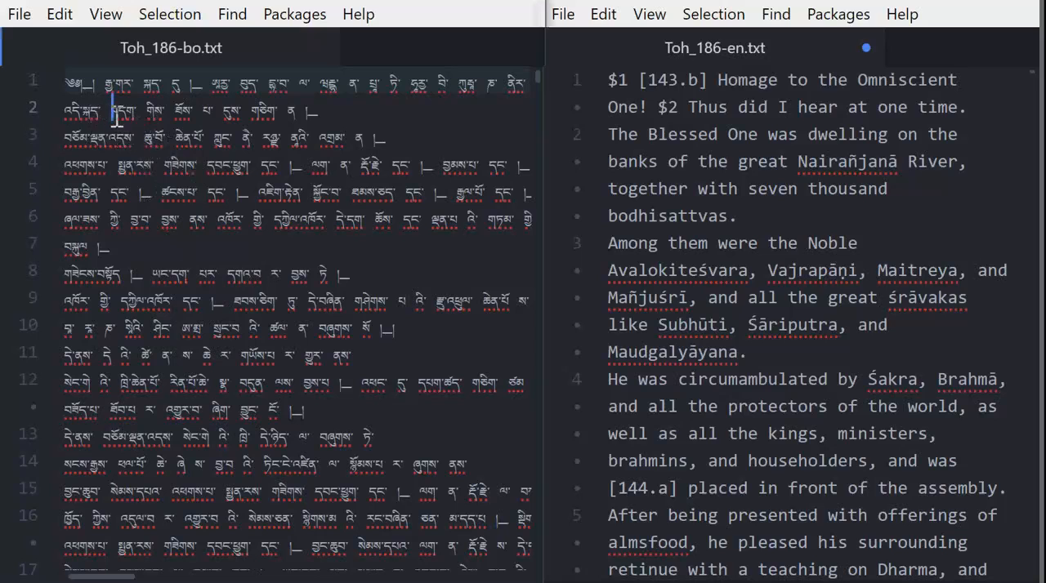
left_click_drag(109, 99, 212, 237)
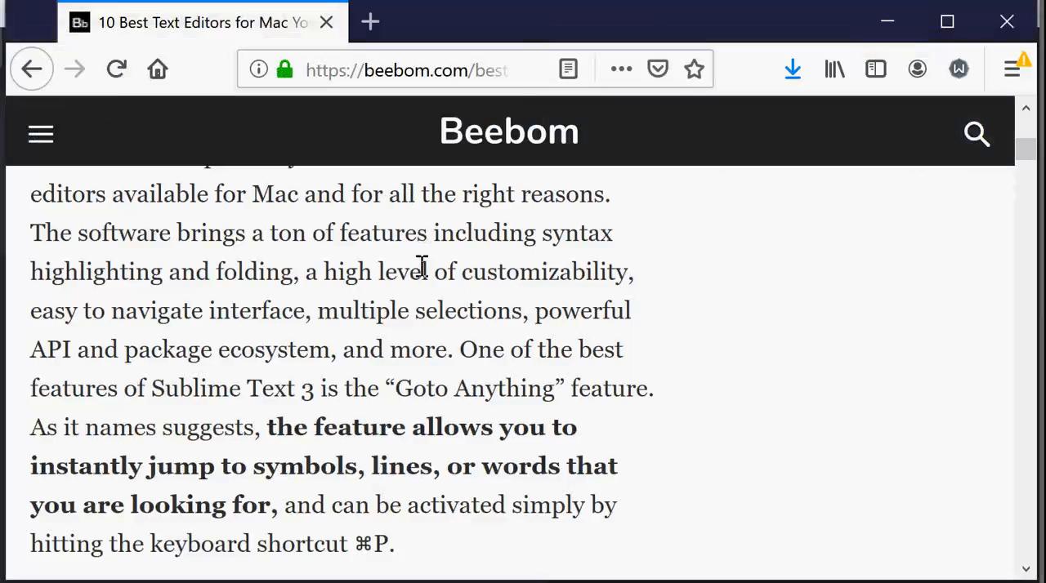
Switch to Beebom's article on text editors for Mac in the browser and skim the Sublime Text 3 entry.
scroll(421, 272, "down", 5)
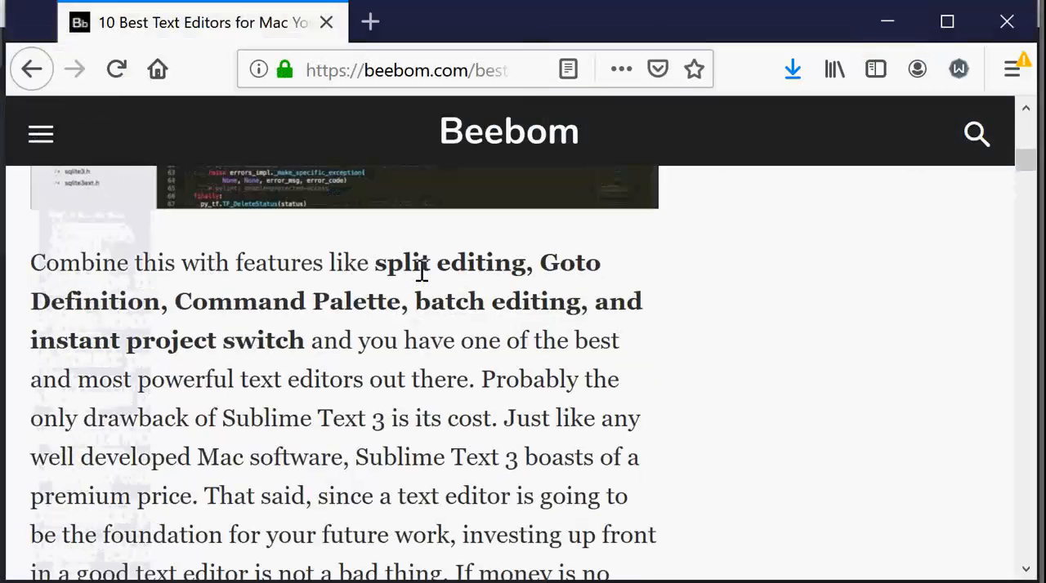
scroll(417, 274, "up", 6)
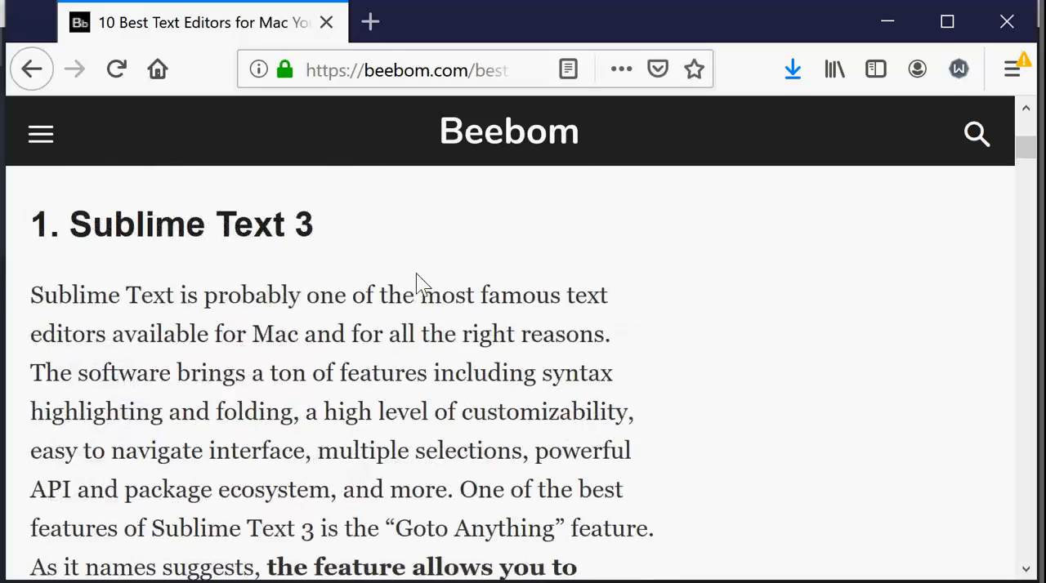
scroll(417, 273, "down", 15)
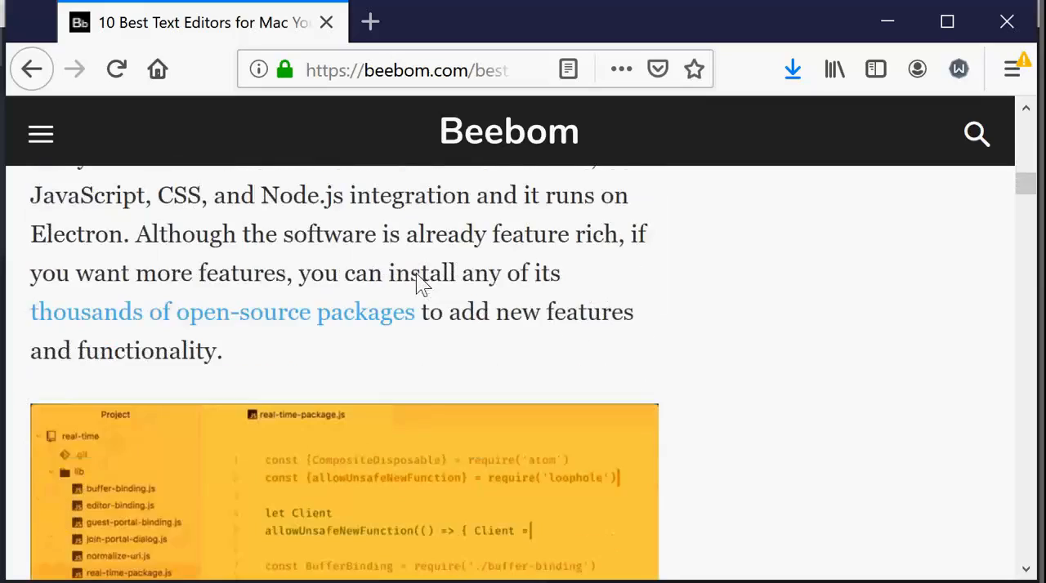
scroll(418, 273, "up", 6)
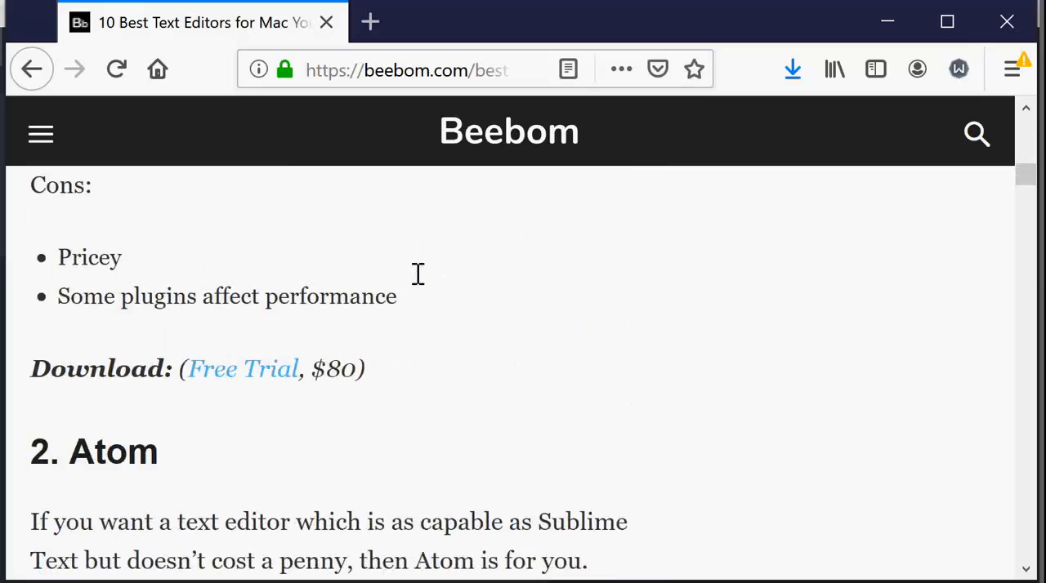
Read the Atom entry's description, covering its open-source packages, sample screenshot and customization options.
scroll(418, 274, "down", 5)
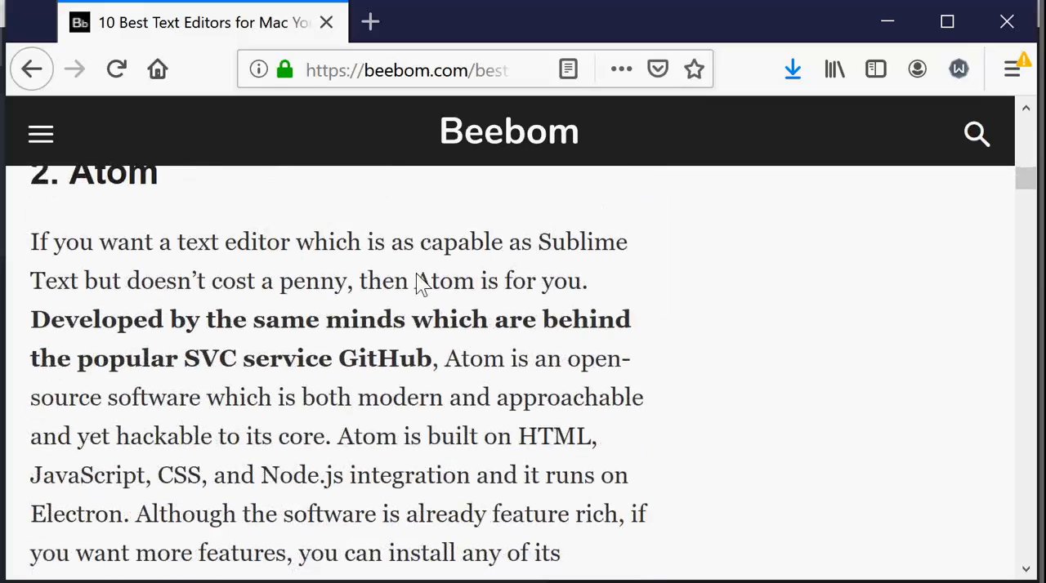
scroll(419, 282, "down", 5)
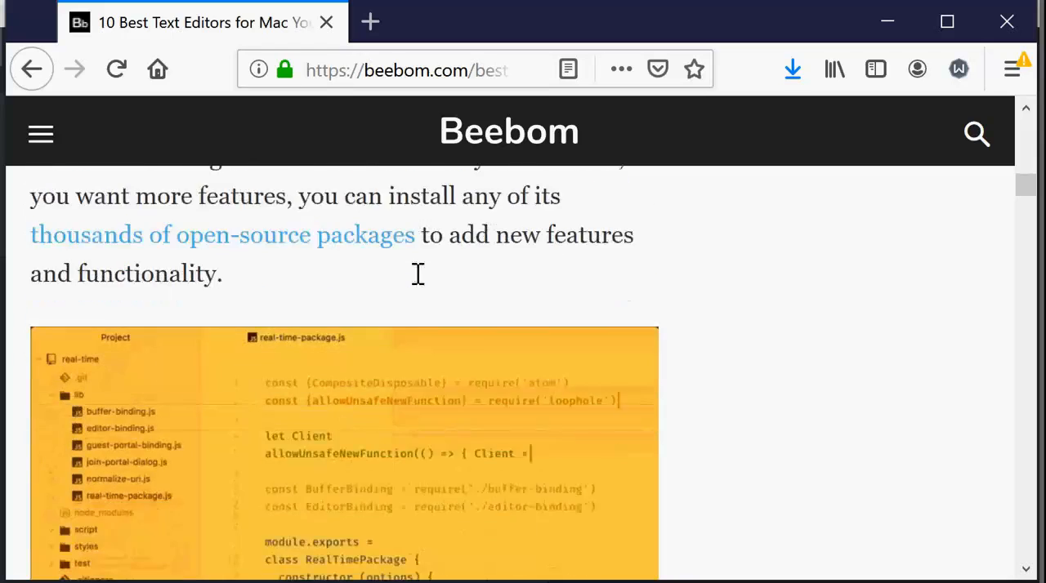
scroll(416, 278, "down", 5)
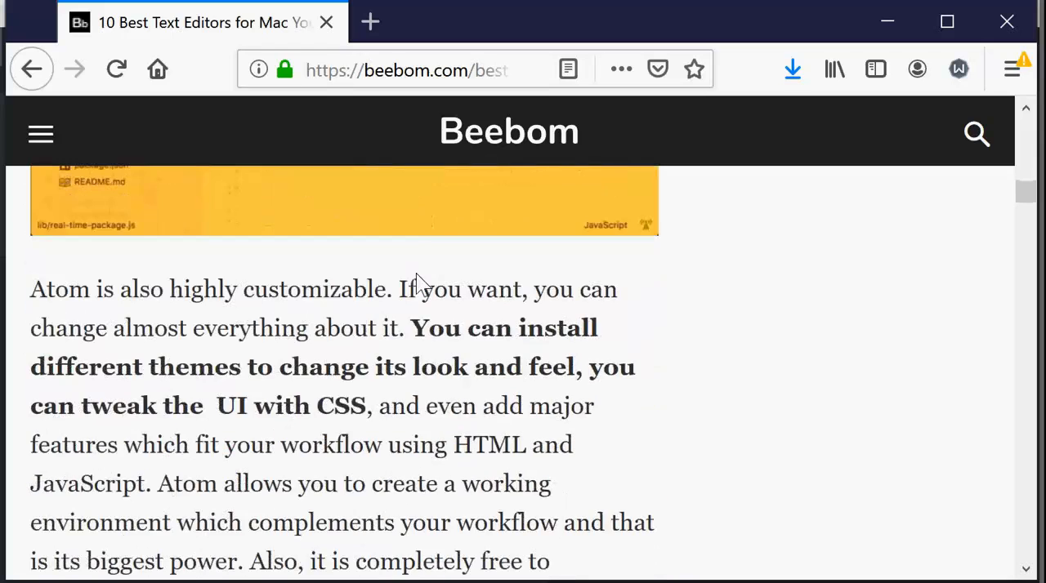
scroll(416, 277, "up", 5)
scroll(415, 282, "up", 3)
scroll(416, 282, "down", 3)
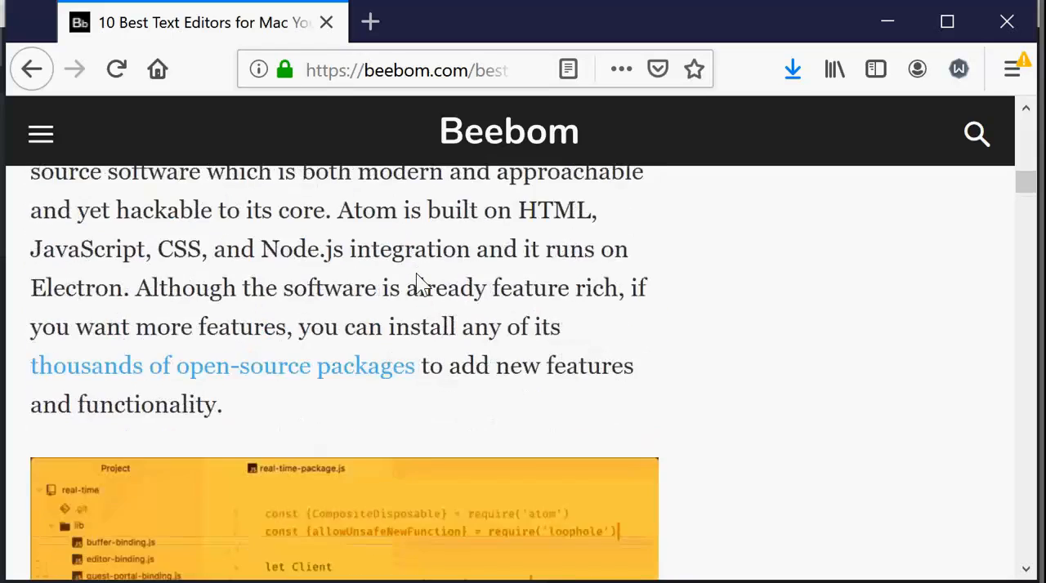
scroll(418, 282, "down", 3)
scroll(419, 283, "down", 2)
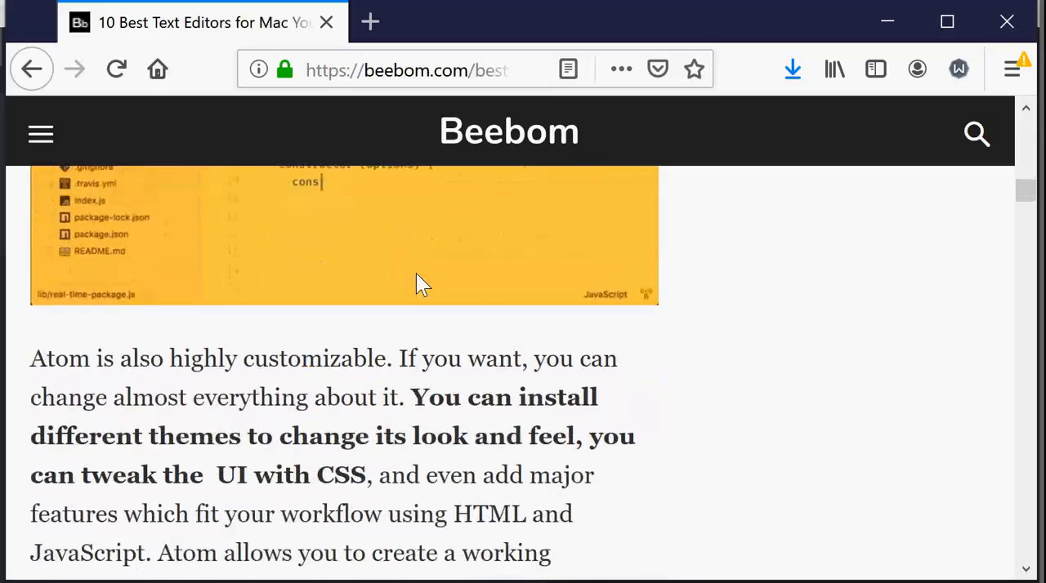
scroll(417, 275, "down", 3)
scroll(416, 275, "down", 2)
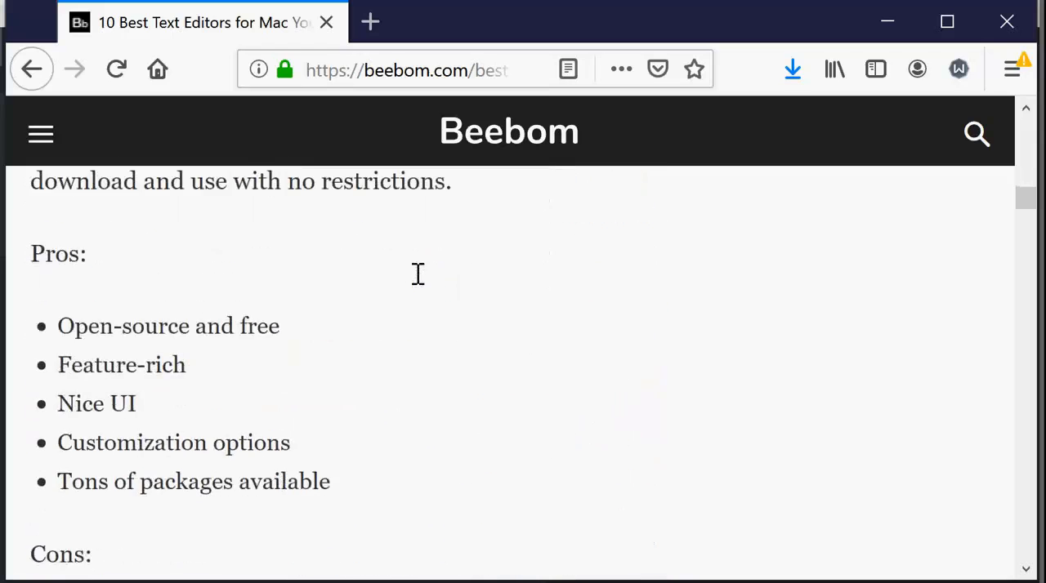
Examine the pros, cons and download information listed for Atom.
scroll(416, 274, "down", 3)
scroll(416, 274, "up", 10)
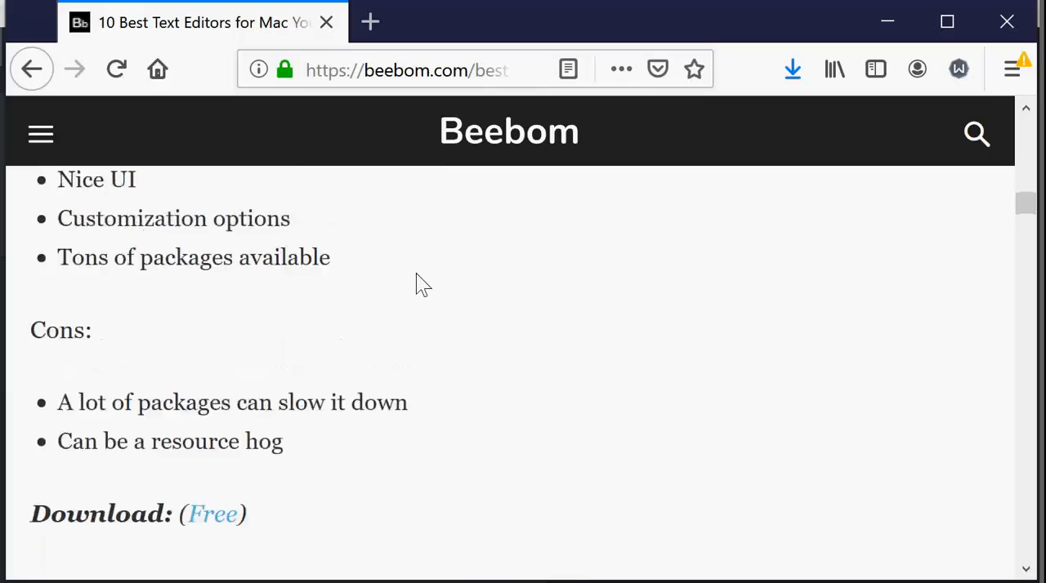
scroll(416, 273, "down", 5)
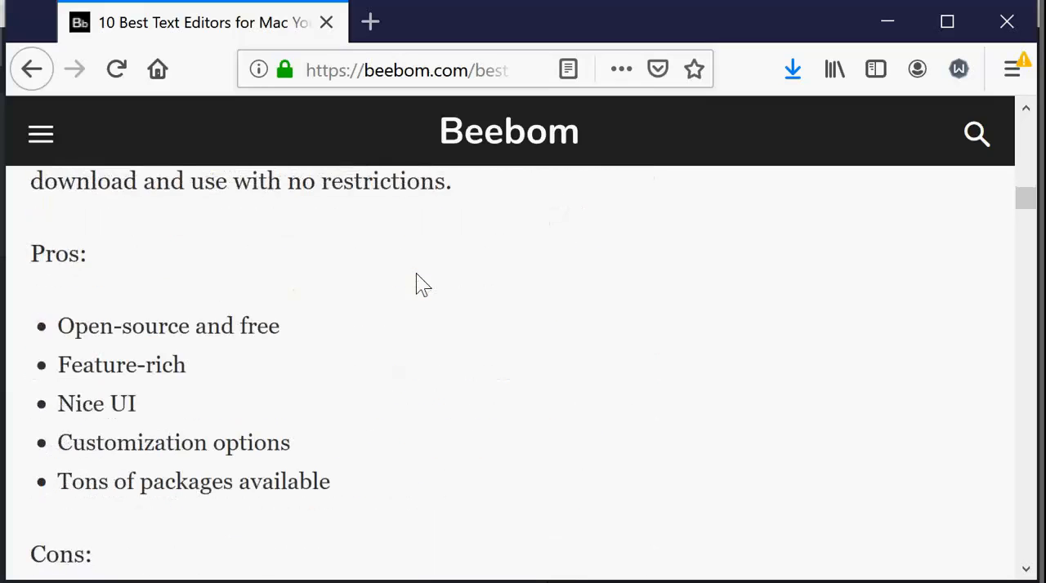
scroll(415, 275, "down", 2)
scroll(417, 285, "down", 2)
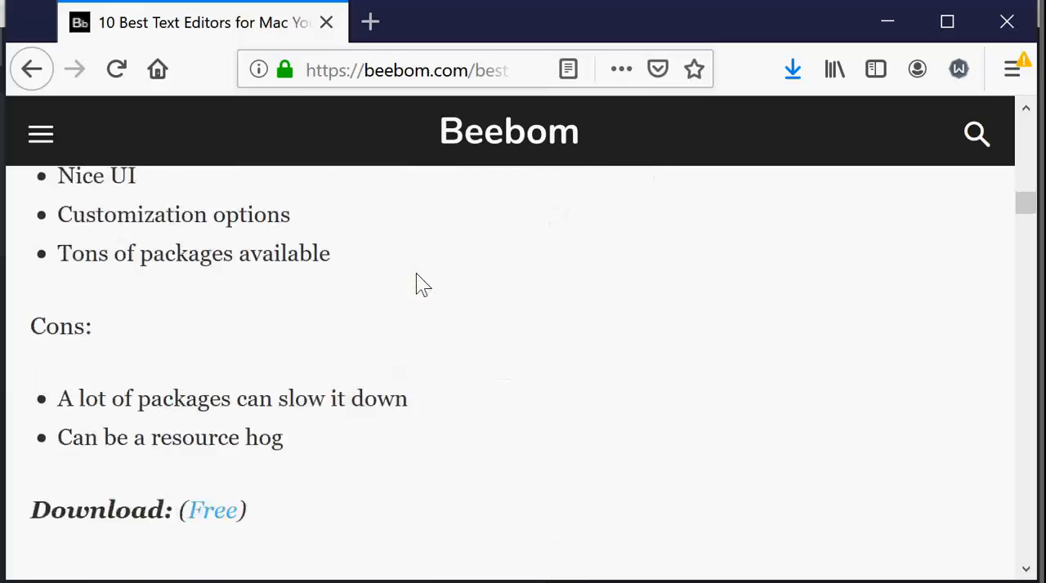
Go back over Atom's customization notes, example screenshot and introductory paragraph in the article.
scroll(417, 286, "up", 5)
scroll(416, 278, "up", 3)
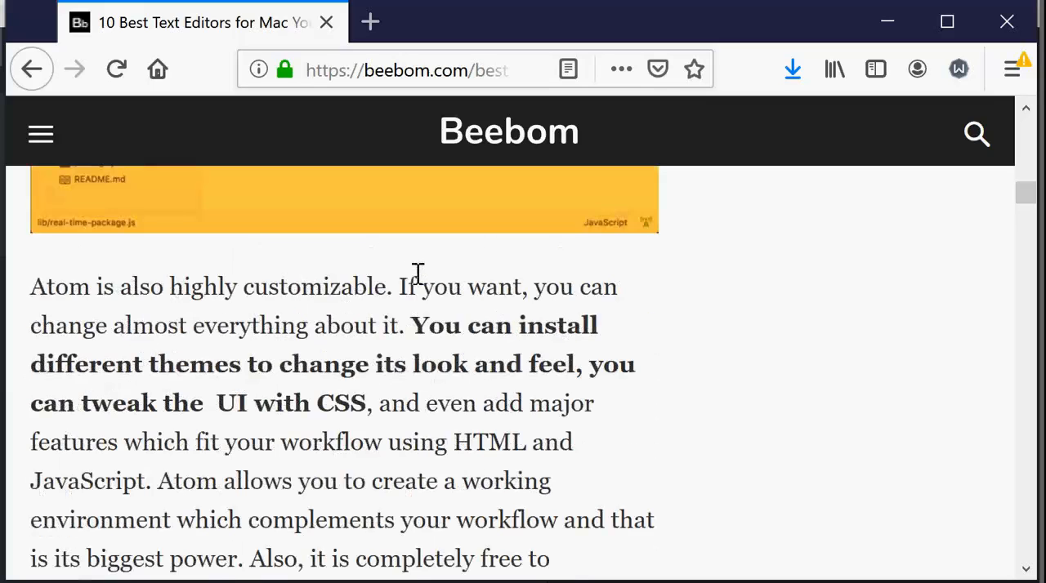
scroll(417, 322, "up", 1)
scroll(417, 322, "up", 4)
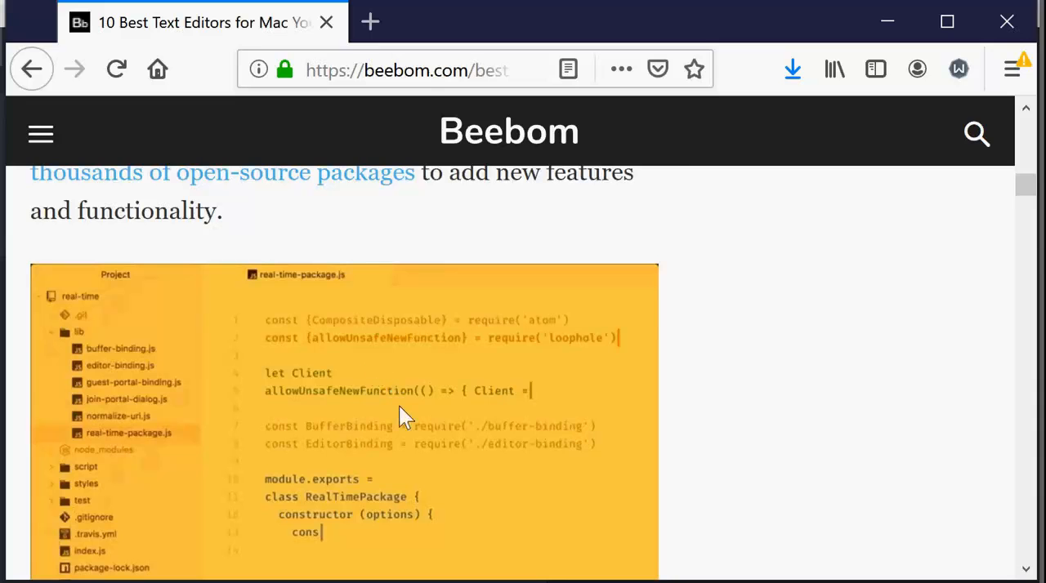
scroll(399, 417, "up", 5)
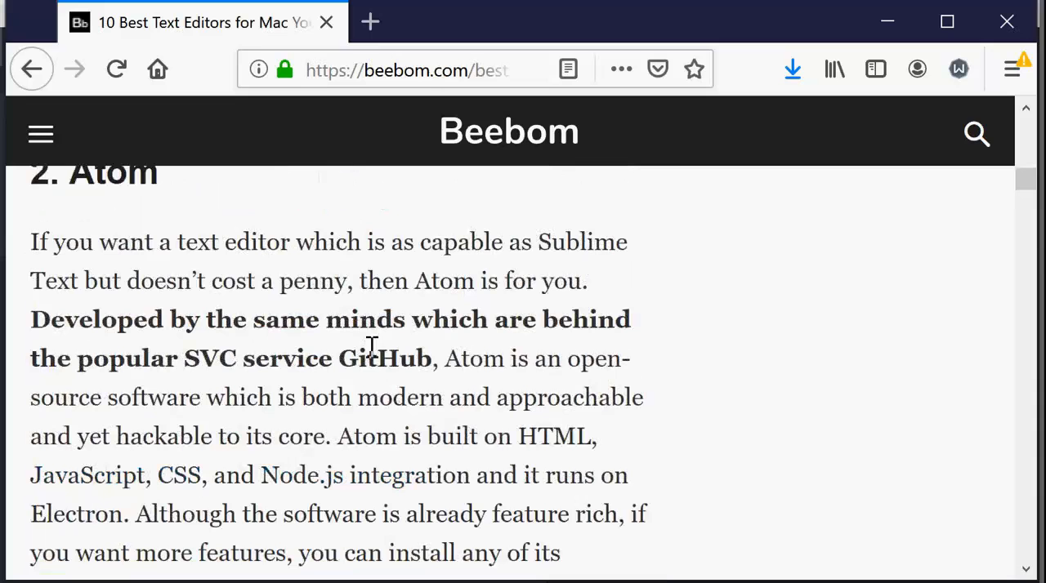
scroll(367, 359, "up", 3)
scroll(360, 343, "down", 8)
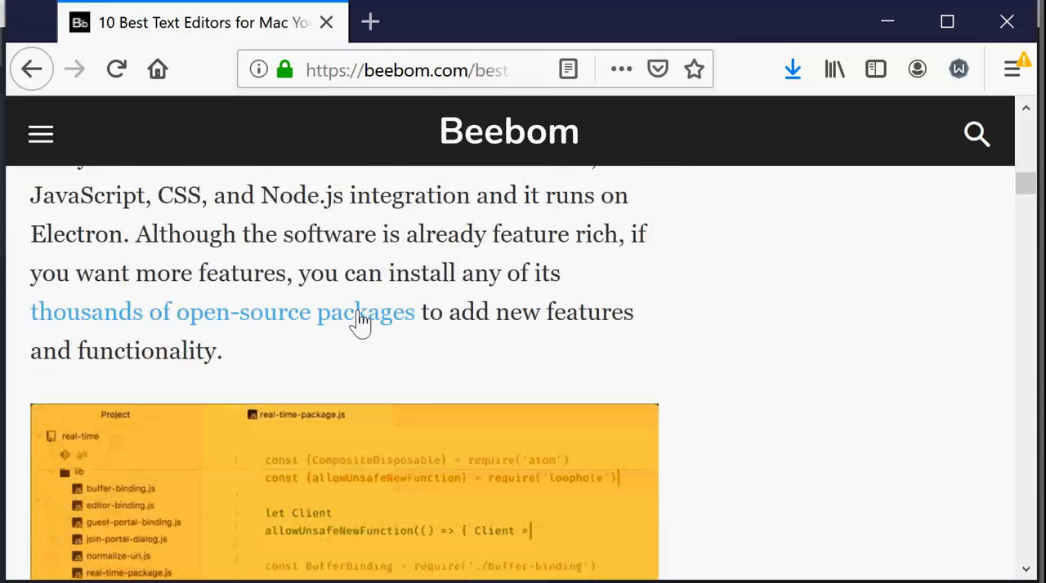
Select the article's web address and review the page's title and introduction.
left_click(400, 72)
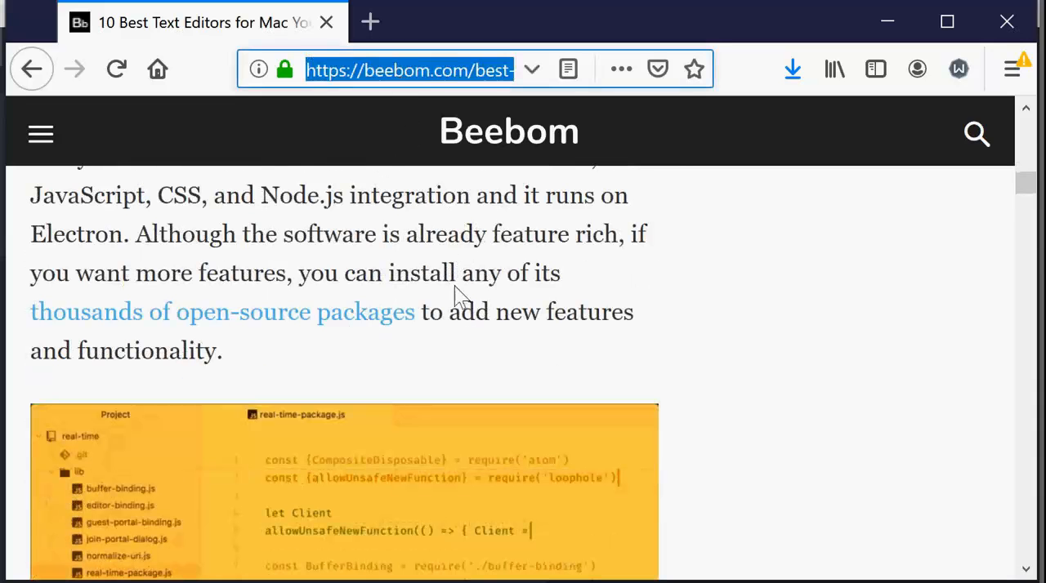
scroll(452, 352, "up", 6)
scroll(446, 343, "up", 15)
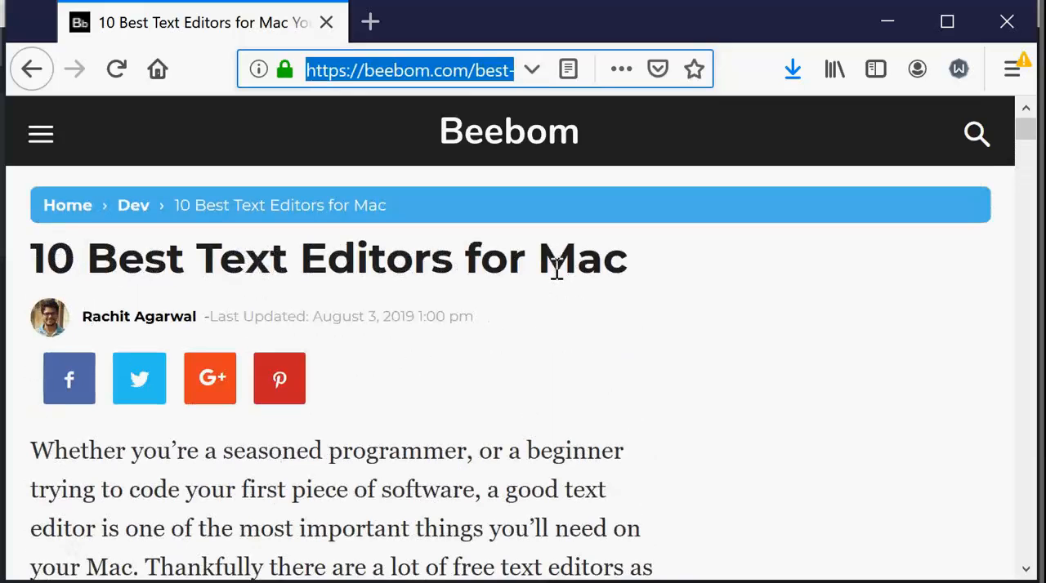
scroll(556, 270, "down", 2)
scroll(556, 270, "up", 2)
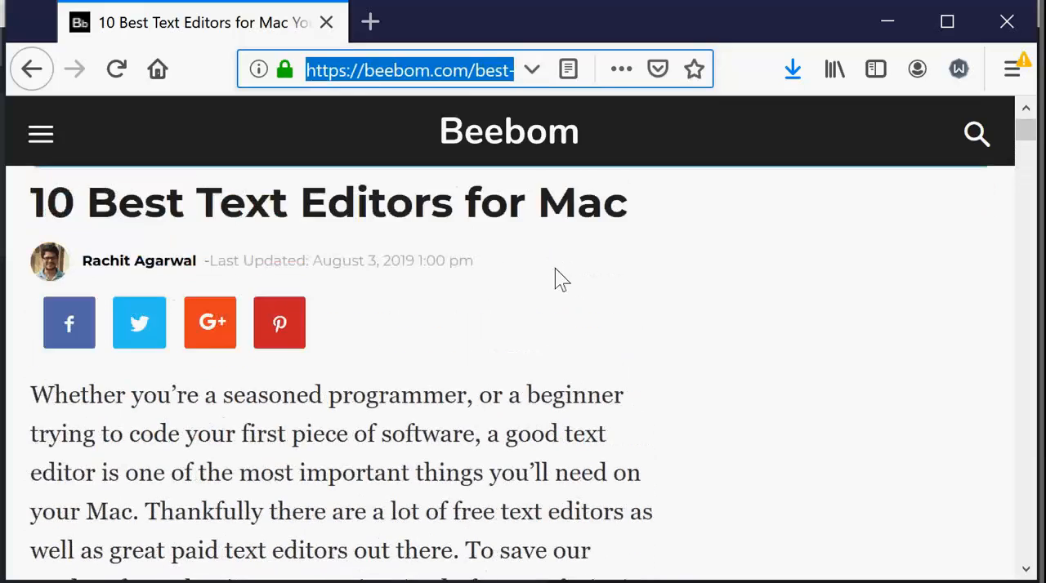
scroll(555, 268, "down", 10)
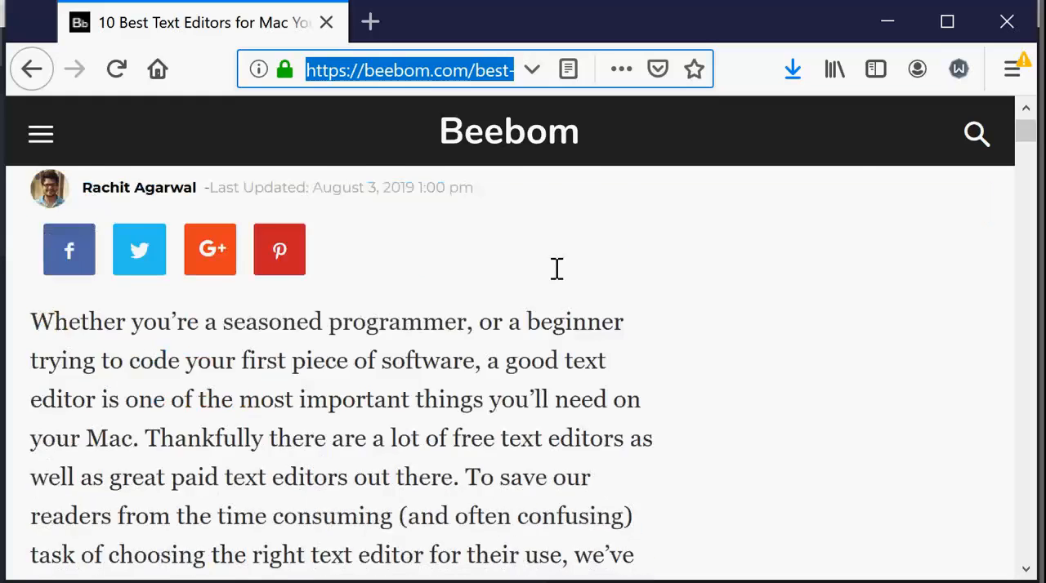
scroll(557, 269, "down", 1)
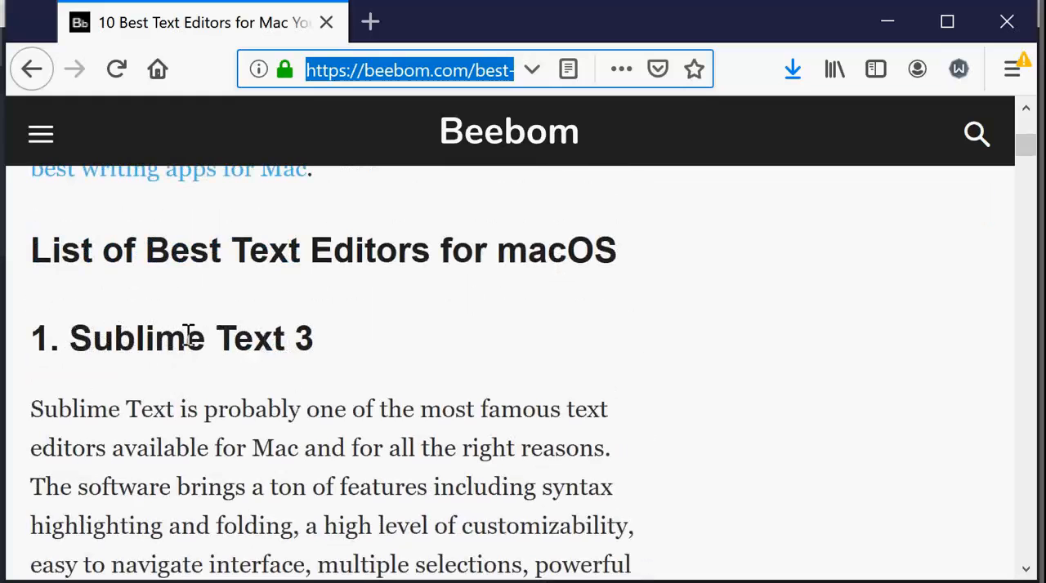
Review the Sublime Text 3 entry, including its Goto Anything feature, screenshot and cost discussion.
scroll(303, 342, "down", 10)
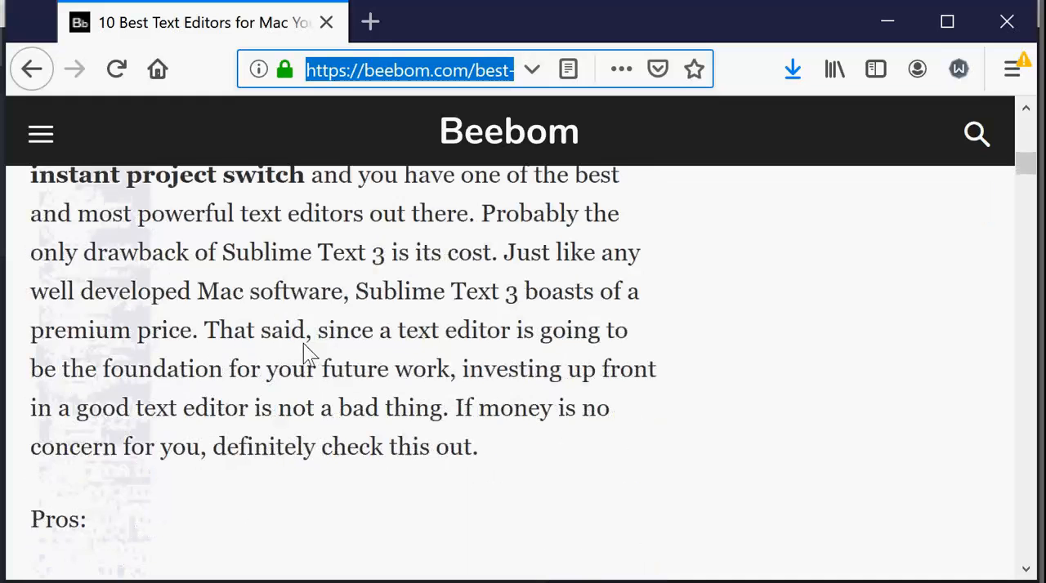
scroll(303, 344, "up", 8)
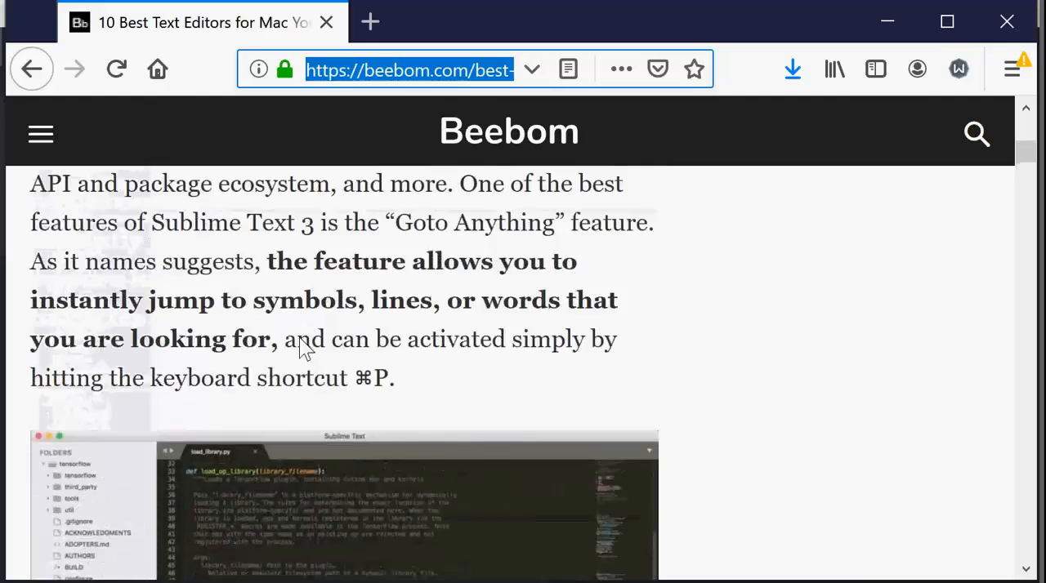
scroll(303, 344, "down", 2)
scroll(300, 337, "up", 6)
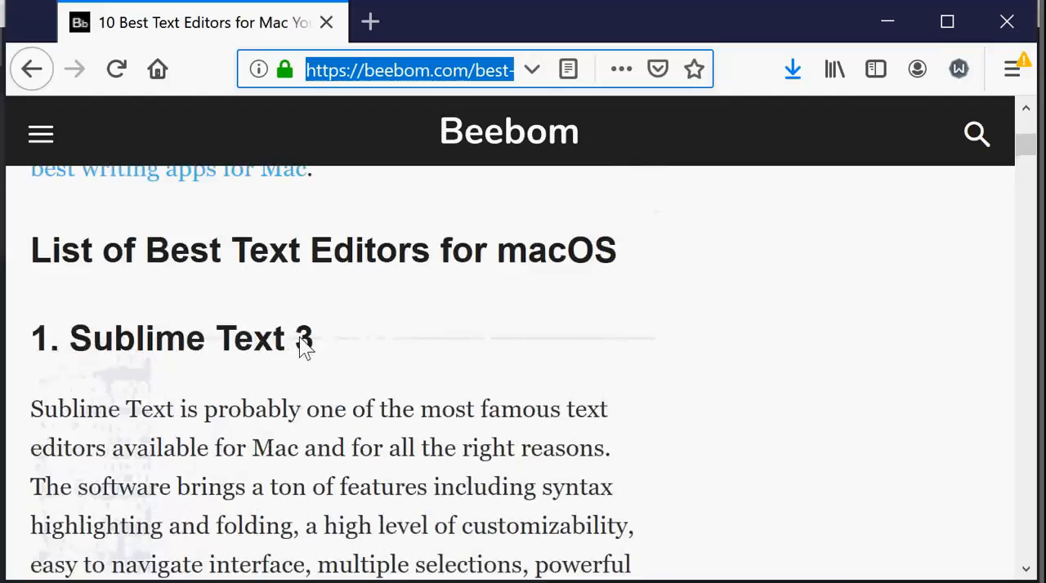
scroll(301, 339, "down", 2)
scroll(301, 336, "down", 10)
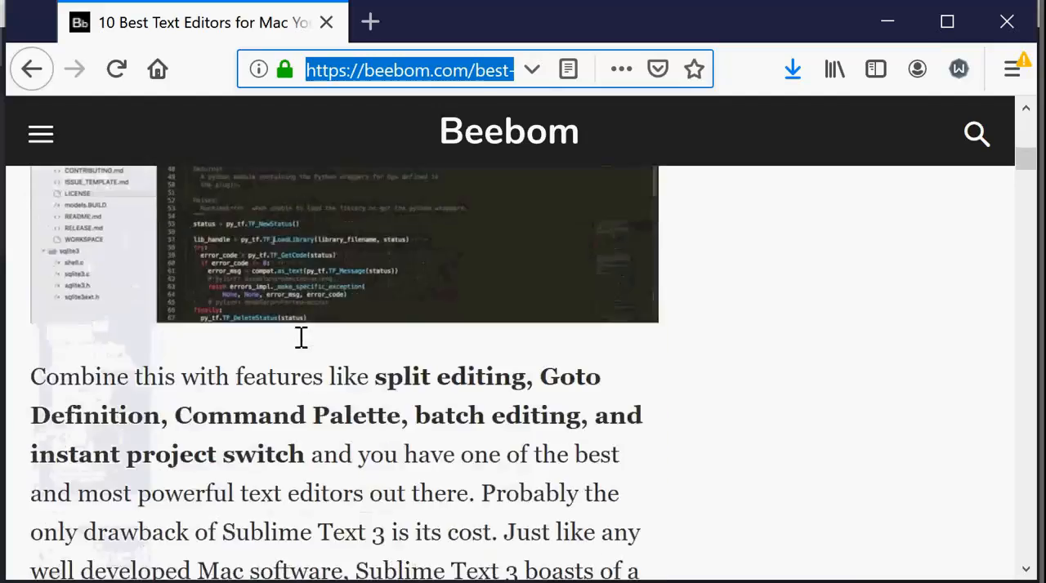
scroll(299, 337, "up", 8)
scroll(299, 337, "down", 15)
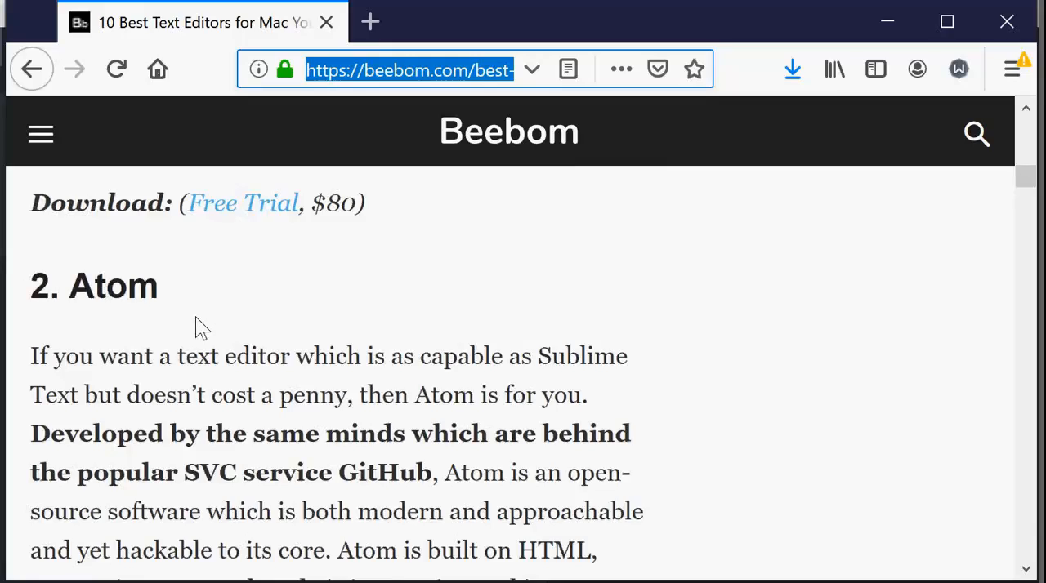
Browse the article's editor entries from Atom through Brackets to BBEdit 12.
scroll(196, 317, "down", 8)
scroll(193, 310, "down", 10)
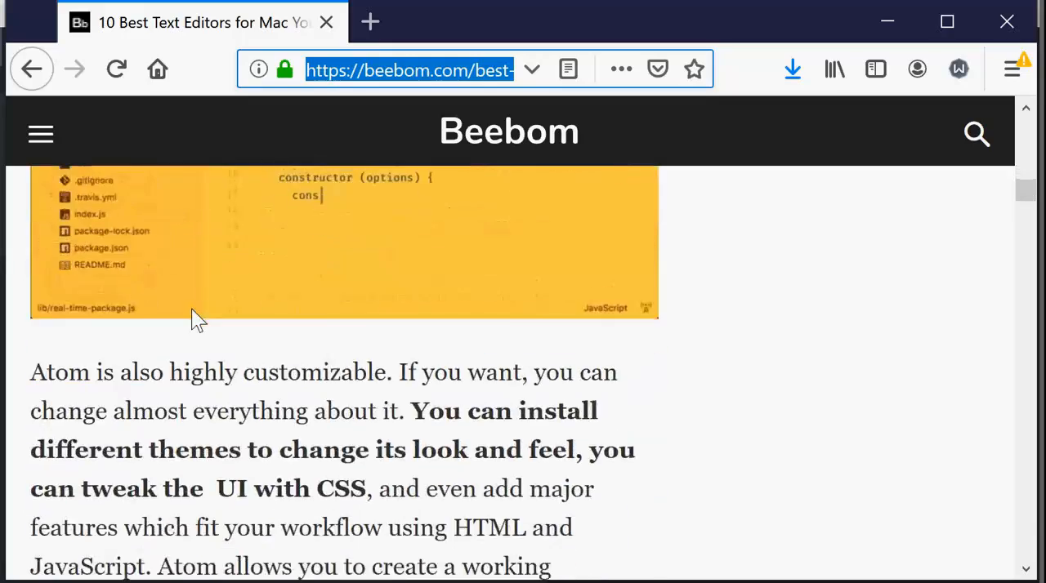
scroll(193, 311, "down", 12)
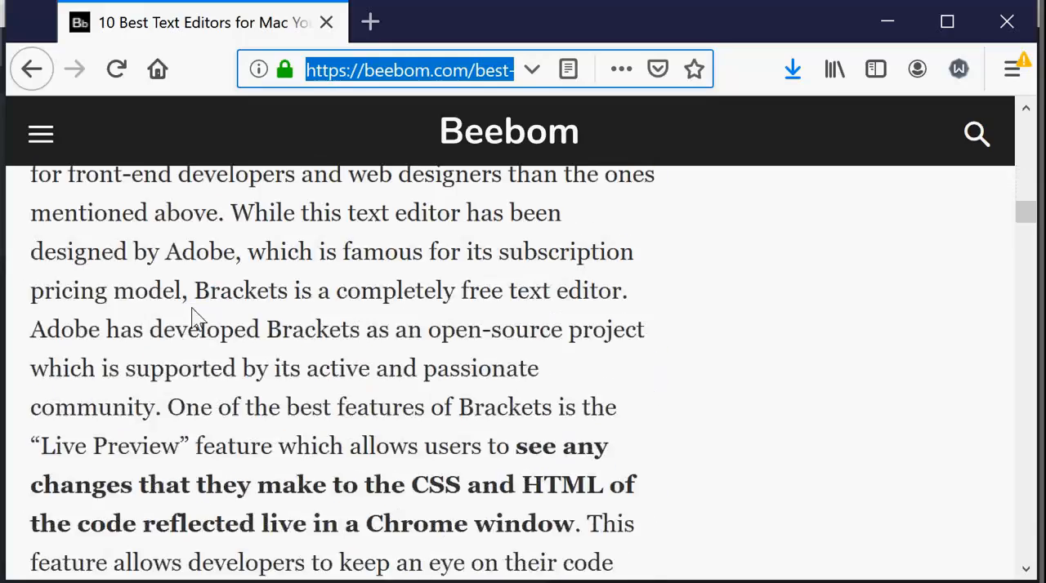
scroll(192, 310, "down", 10)
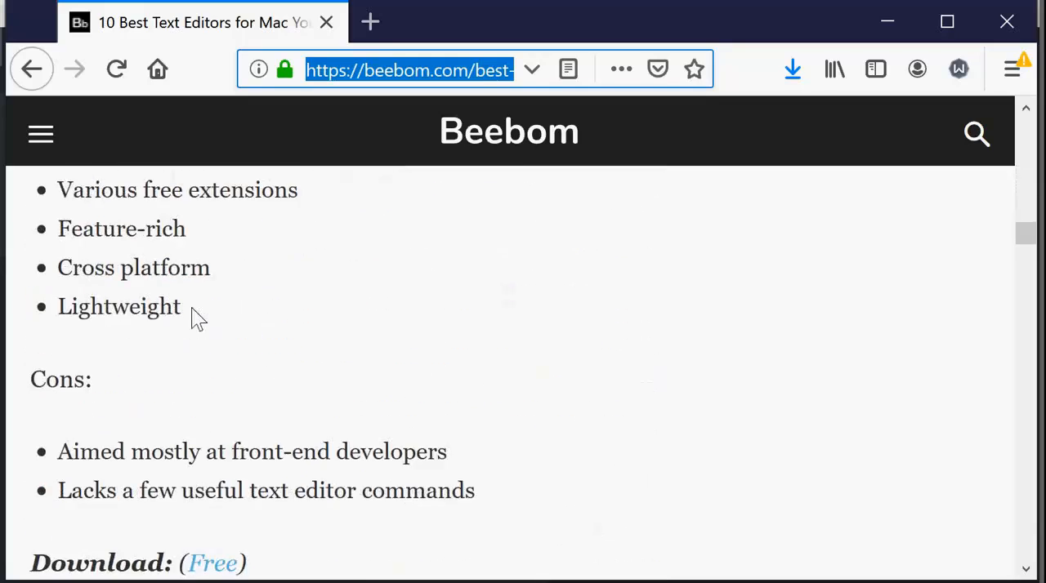
scroll(194, 309, "up", 3)
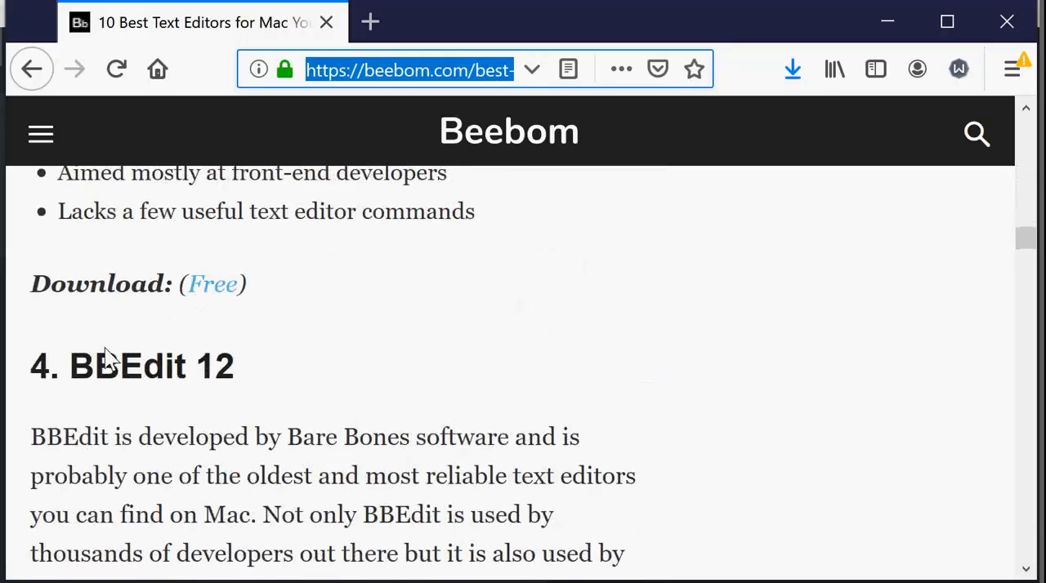
Browse the article's editor entries from BBEdit 12 through UltraEdit and Coda 2 to Visual Studio Code.
scroll(210, 367, "down", 10)
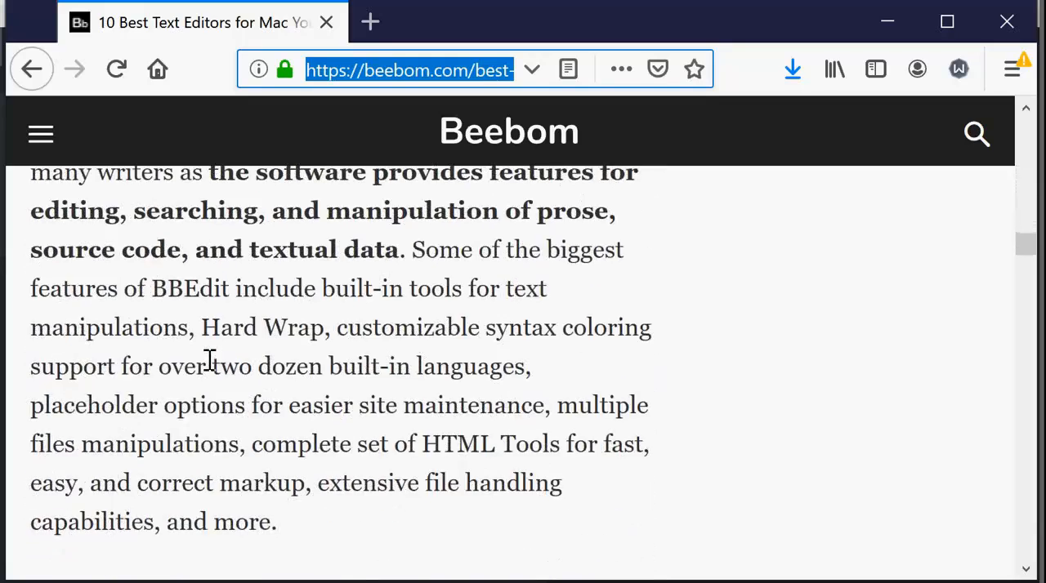
scroll(210, 363, "down", 15)
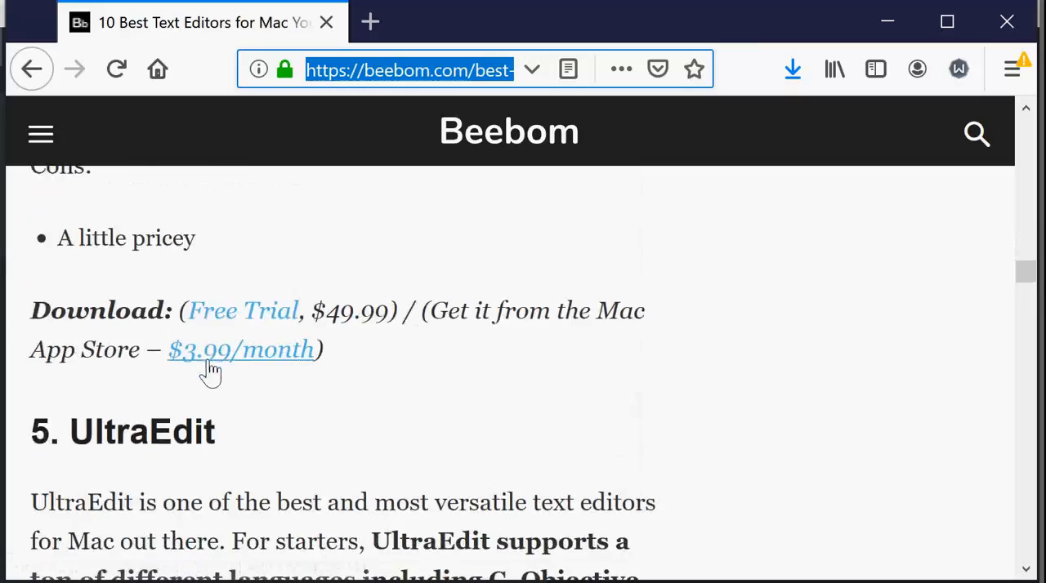
scroll(210, 357, "down", 15)
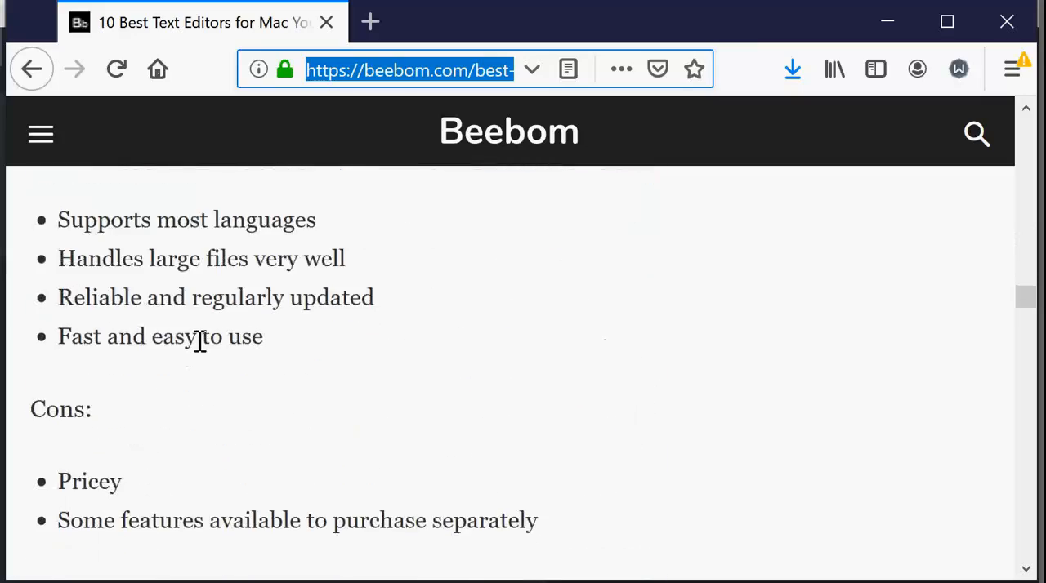
scroll(200, 341, "down", 15)
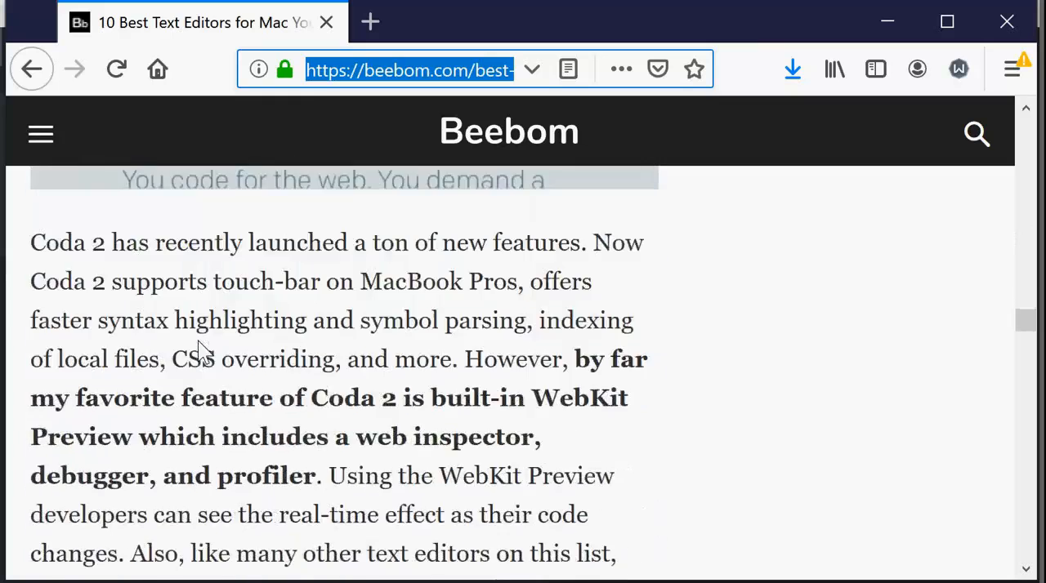
scroll(198, 343, "down", 9)
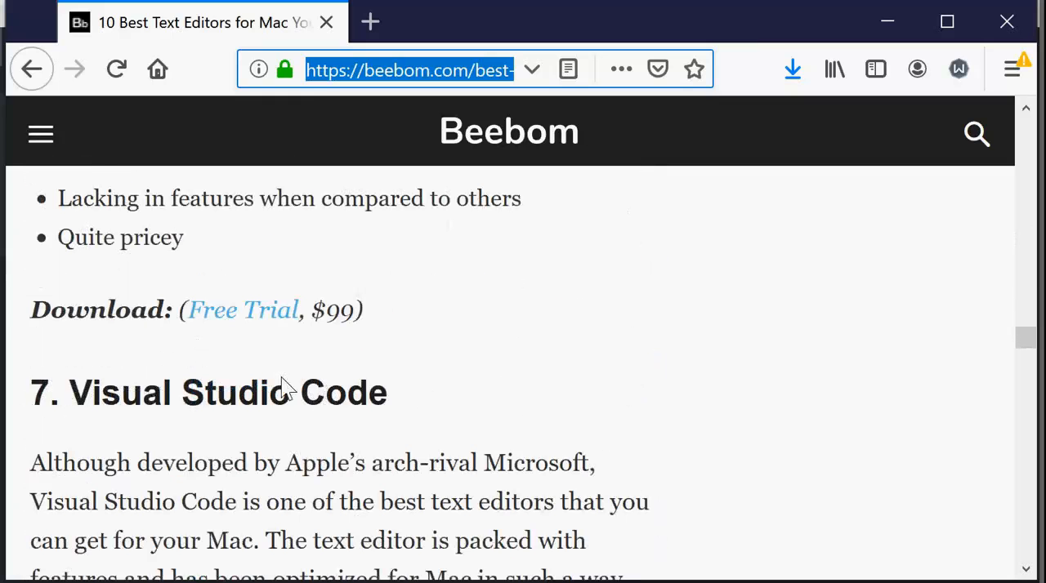
Return from the browser to the paired text files in Atom and toggle soft wrap for Toh_186-bo.txt.
left_click(889, 26)
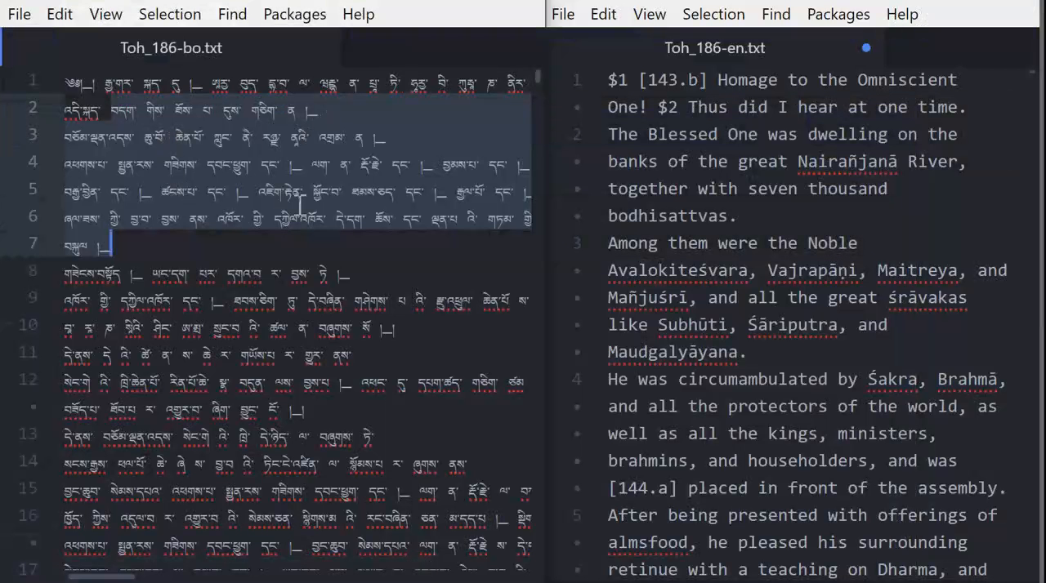
left_click(243, 255)
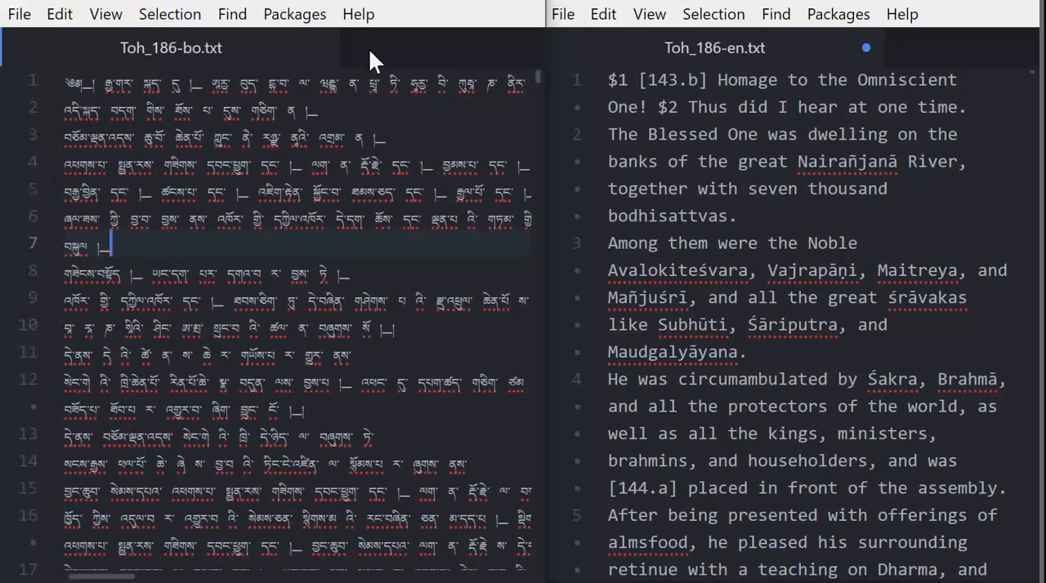
left_click(233, 15)
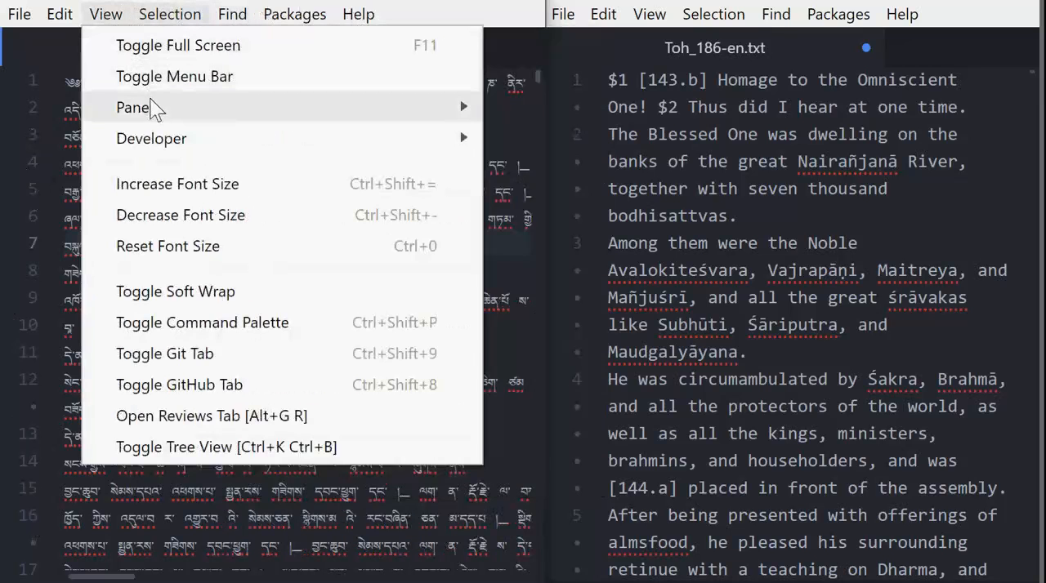
mouse_move(152, 102)
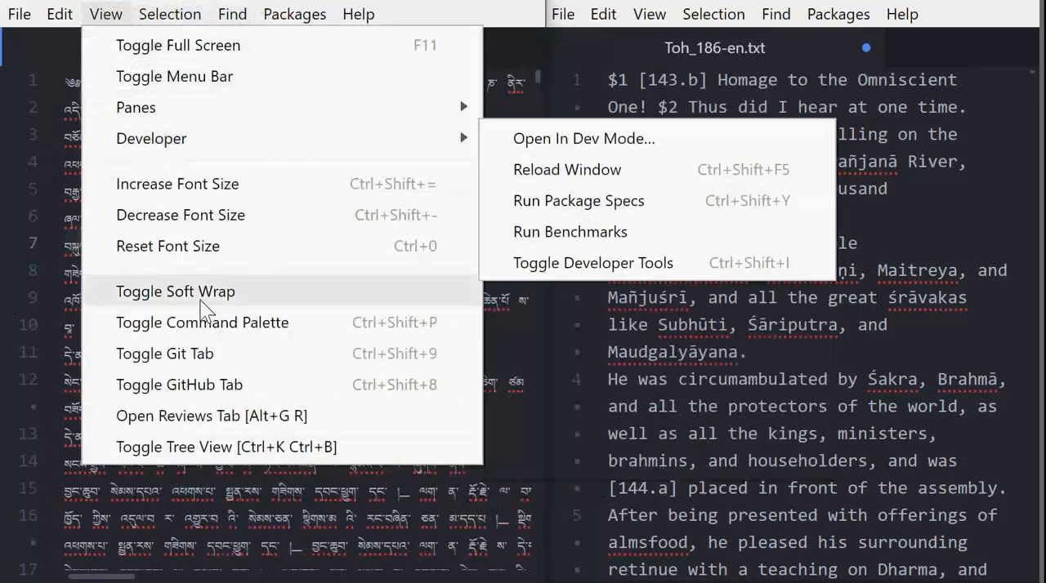
left_click(205, 292)
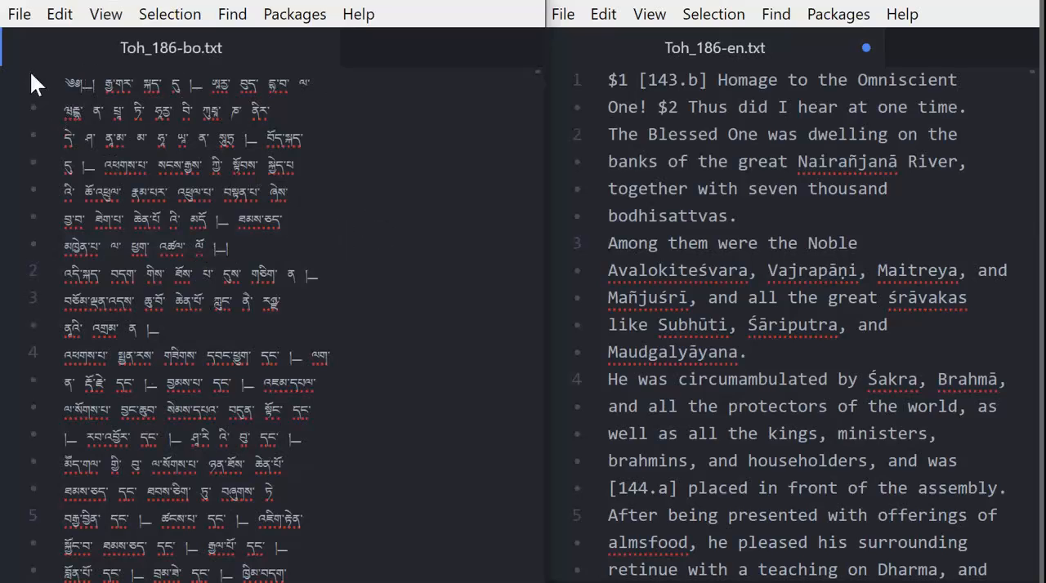
Look through the soft-wrapped Tibetan text down to line 16 and return to the beginning.
left_click(216, 261)
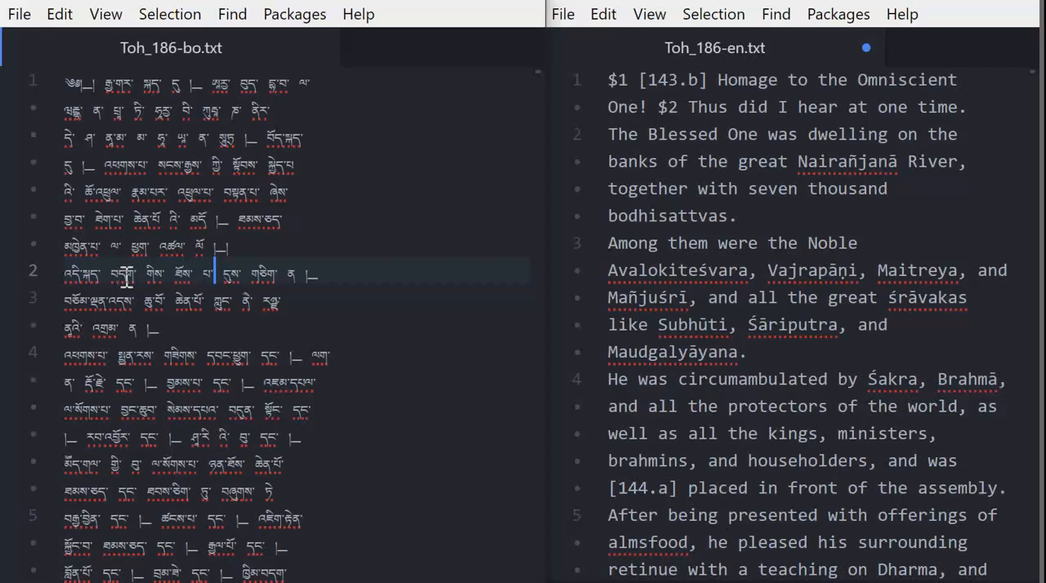
scroll(127, 281, "down", 5)
scroll(131, 290, "down", 3)
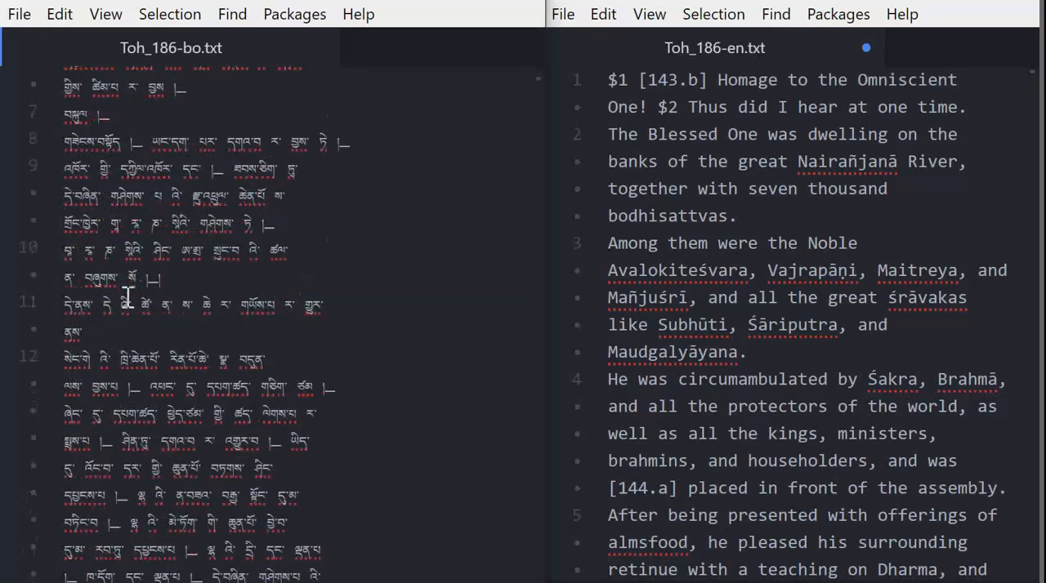
scroll(127, 298, "down", 2)
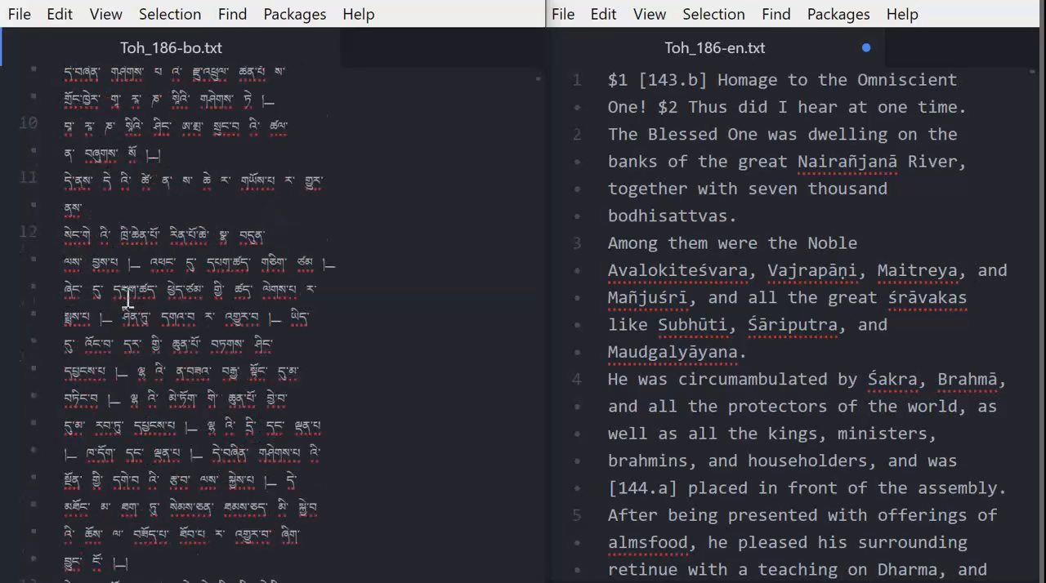
scroll(127, 300, "down", 6)
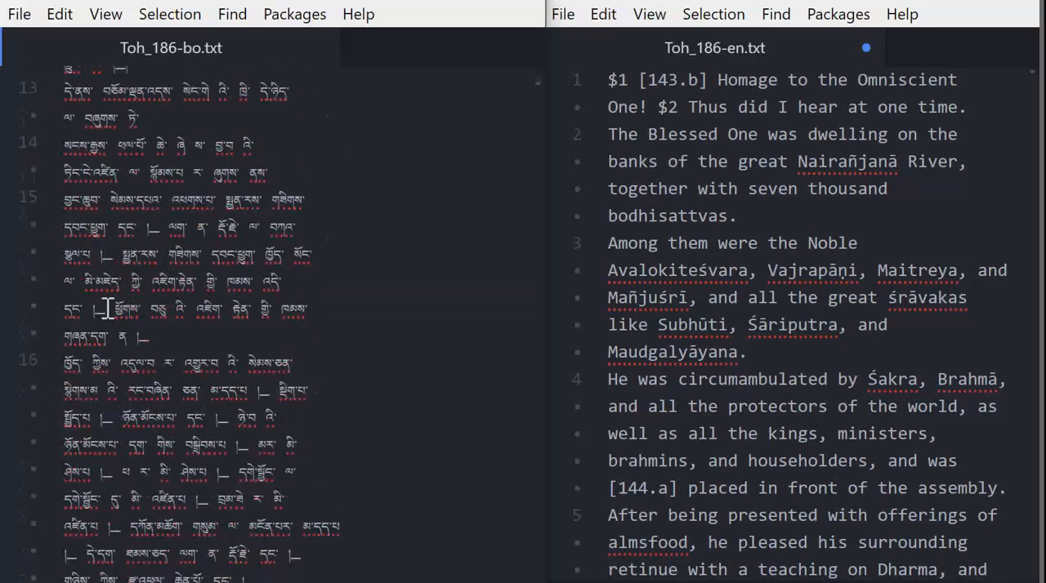
scroll(114, 299, "up", 6)
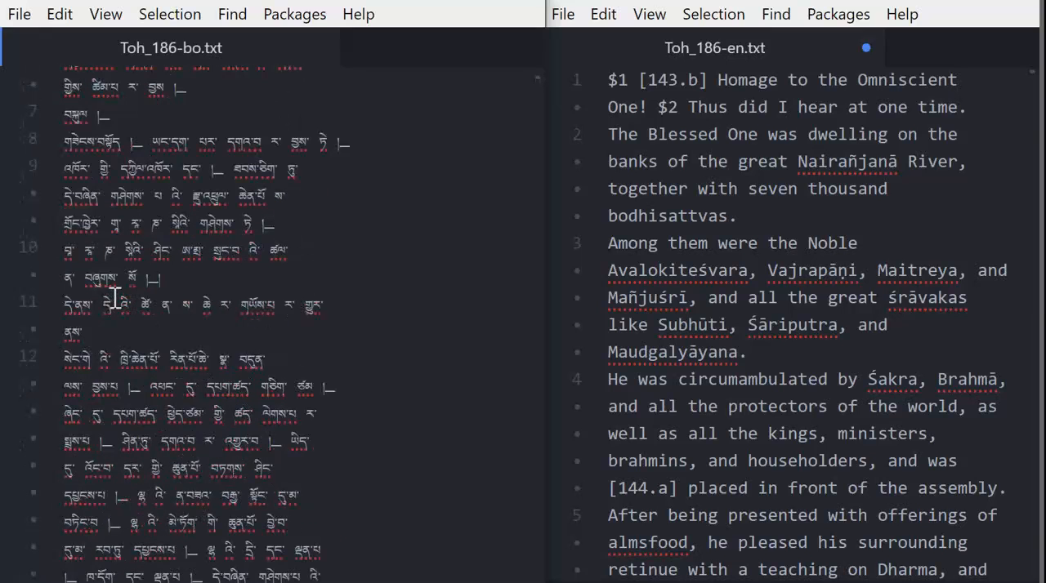
scroll(115, 299, "up", 6)
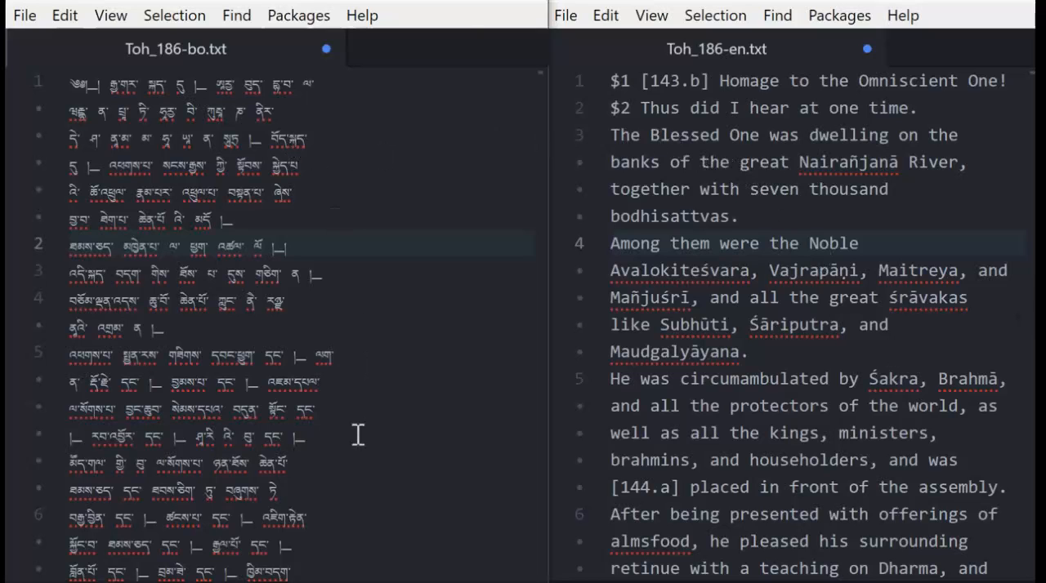
Examine the numbered lines and their wrapped continuations at the start of the Tibetan file.
left_click(338, 170)
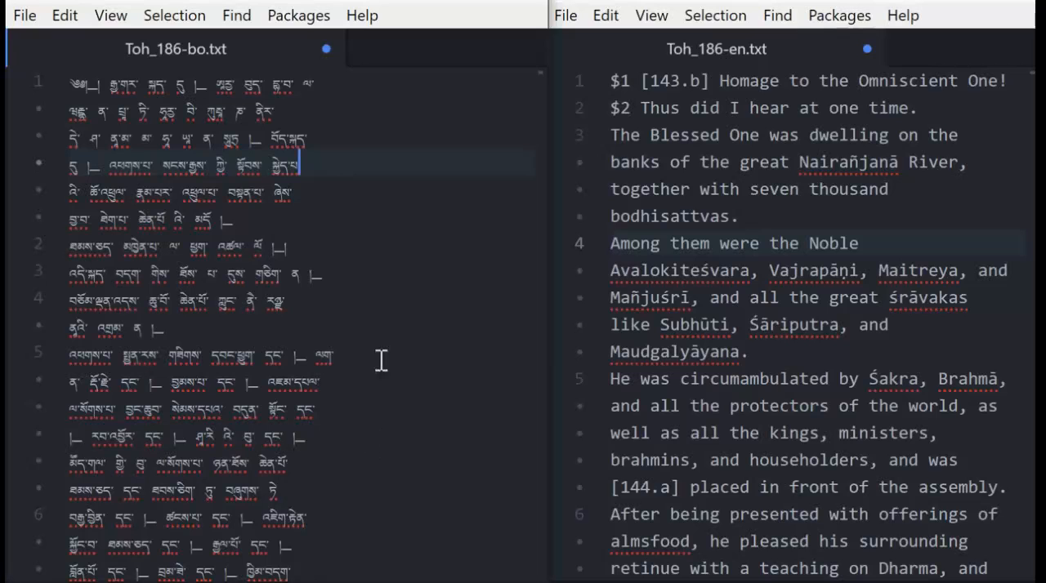
left_click(367, 490)
left_click(360, 215)
left_click(338, 249)
left_click(338, 299)
left_click(323, 331)
left_click(324, 221)
left_click(341, 250)
left_click(324, 182)
left_click(327, 170)
left_click(334, 138)
left_click(329, 212)
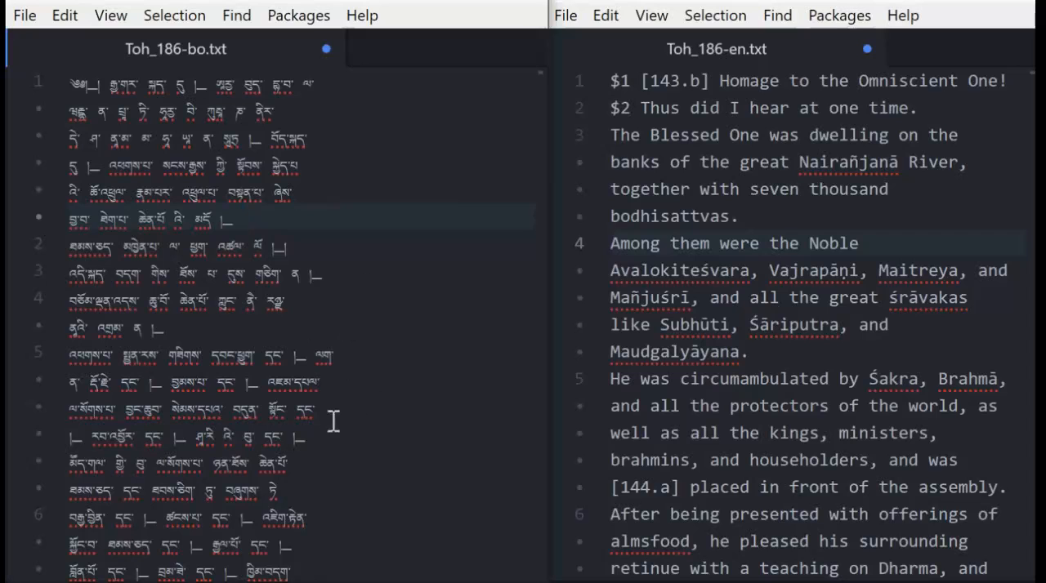
Join line 5 of the Tibetan file onto line 4 and split it back onto its own line.
left_click(222, 331)
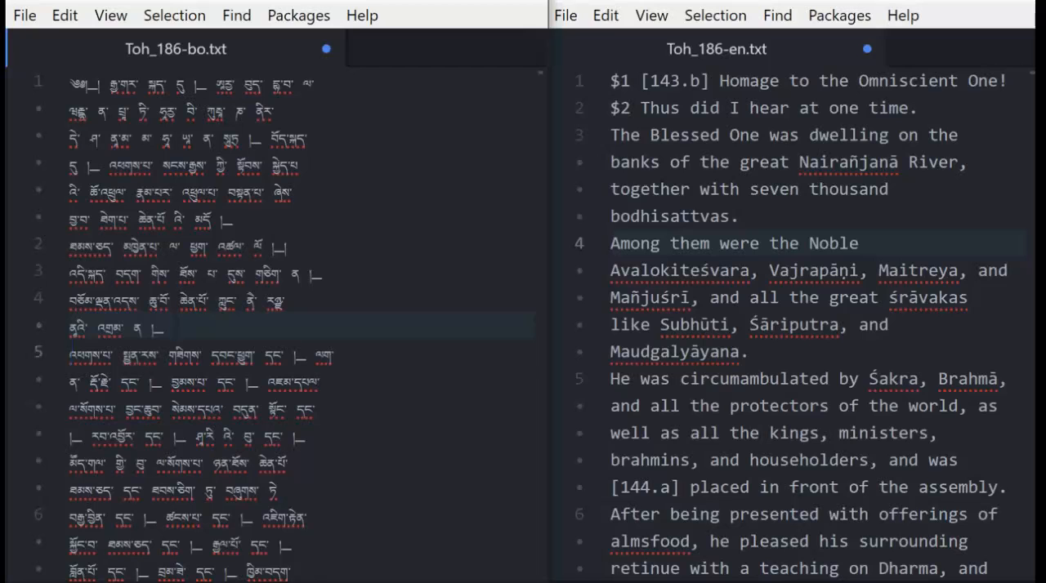
key("BackSpace")
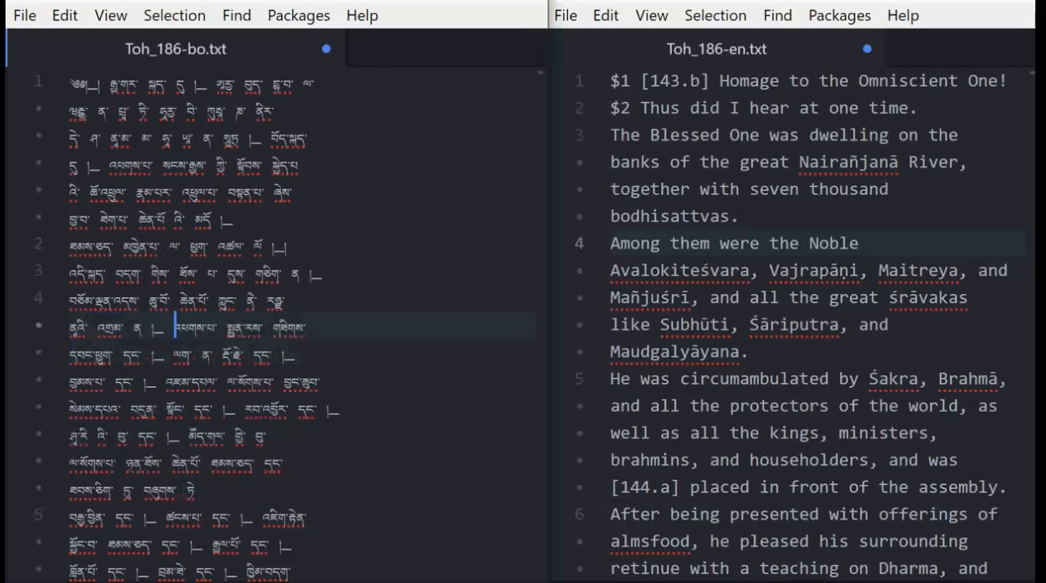
key("Return")
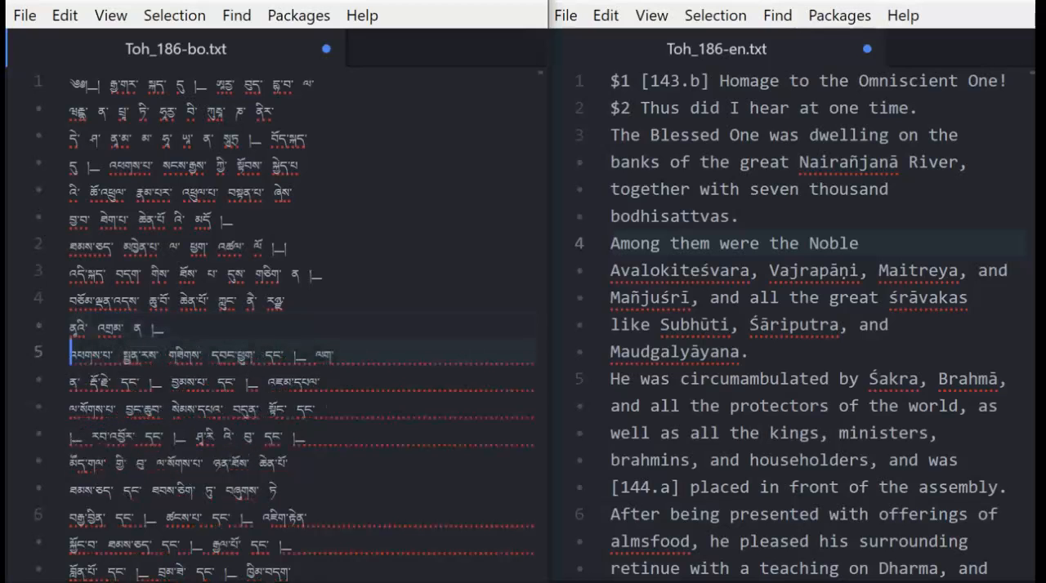
left_click(392, 163)
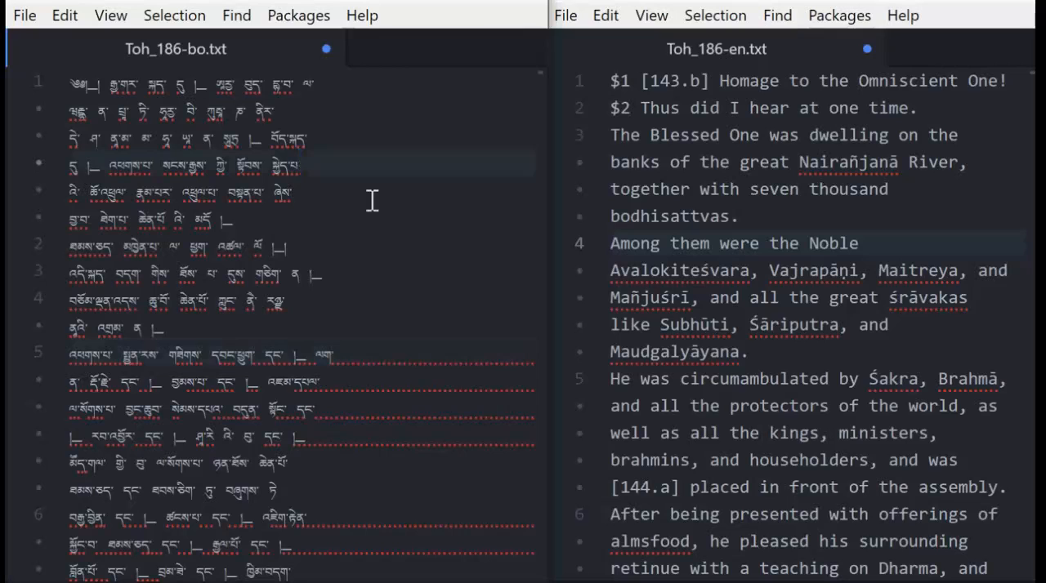
left_click(373, 200)
left_click(363, 259)
left_click(348, 245)
left_click(346, 162)
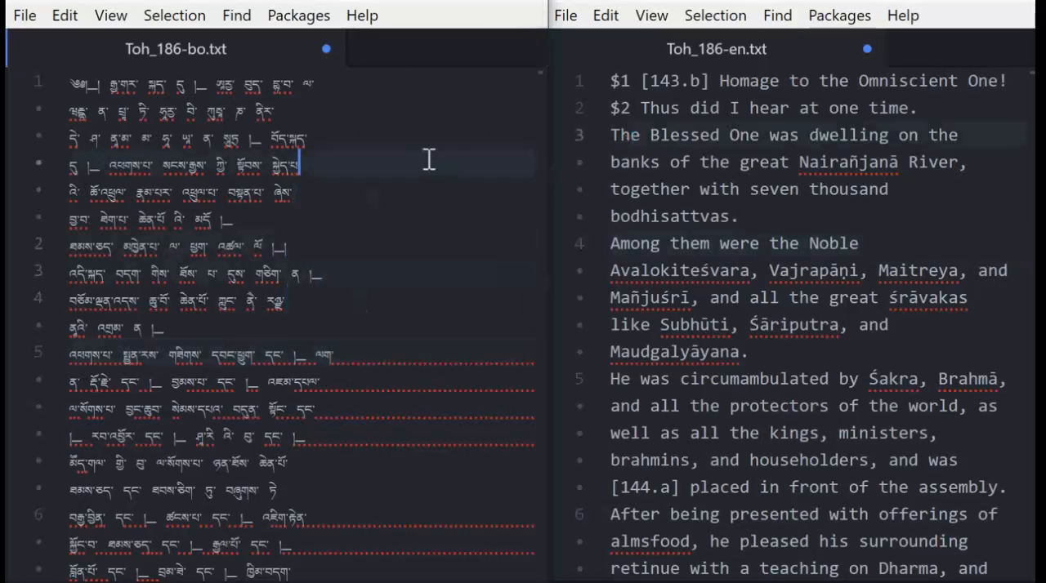
left_click(636, 135)
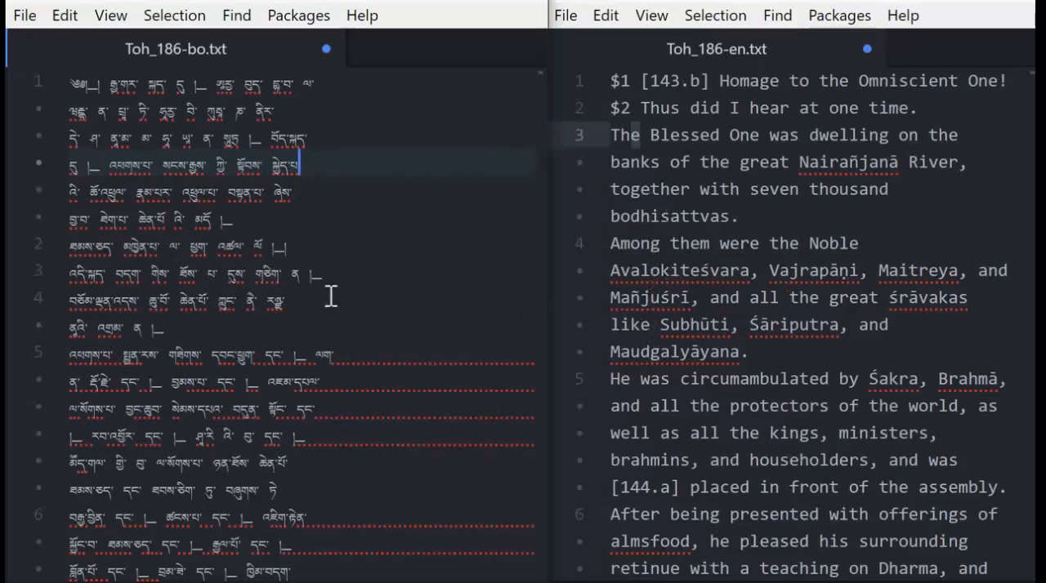
Insert an empty first line above "$1 [143.b] Homage to the Omniscient One!" in Toh_186-en.txt.
left_click(608, 80)
left_click(390, 127)
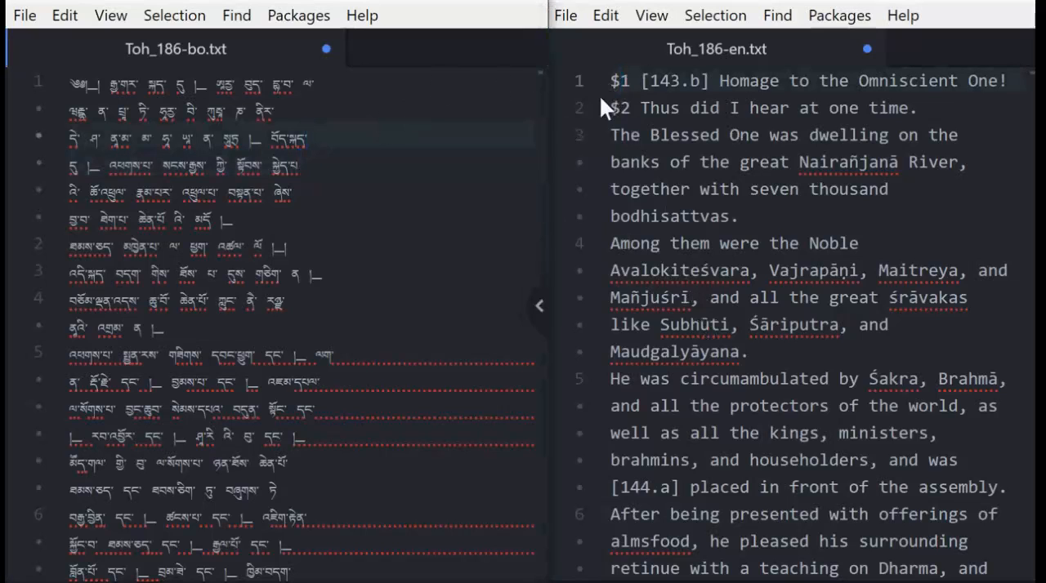
left_click(620, 80)
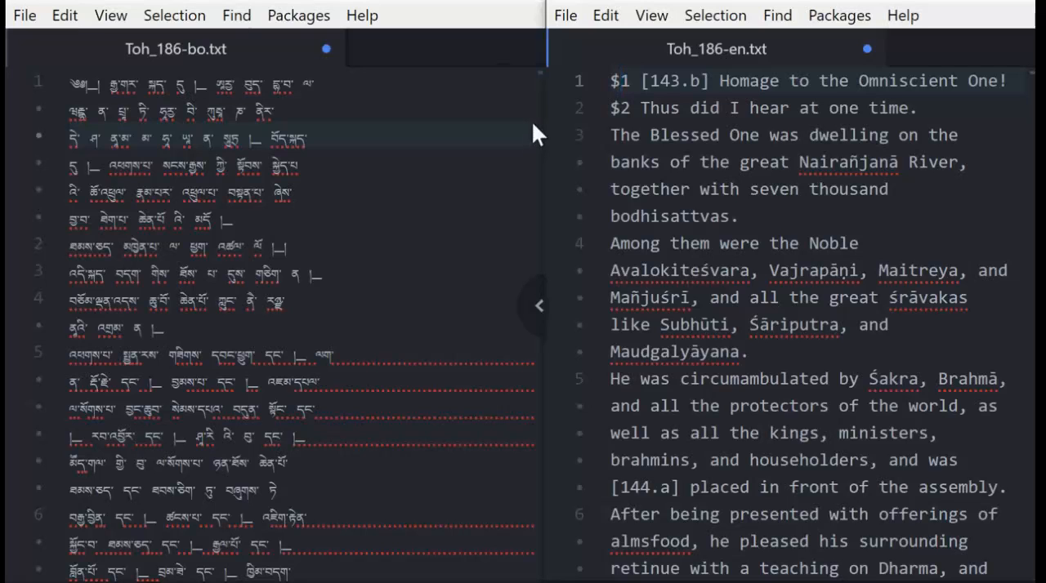
key("Left")
key("Return")
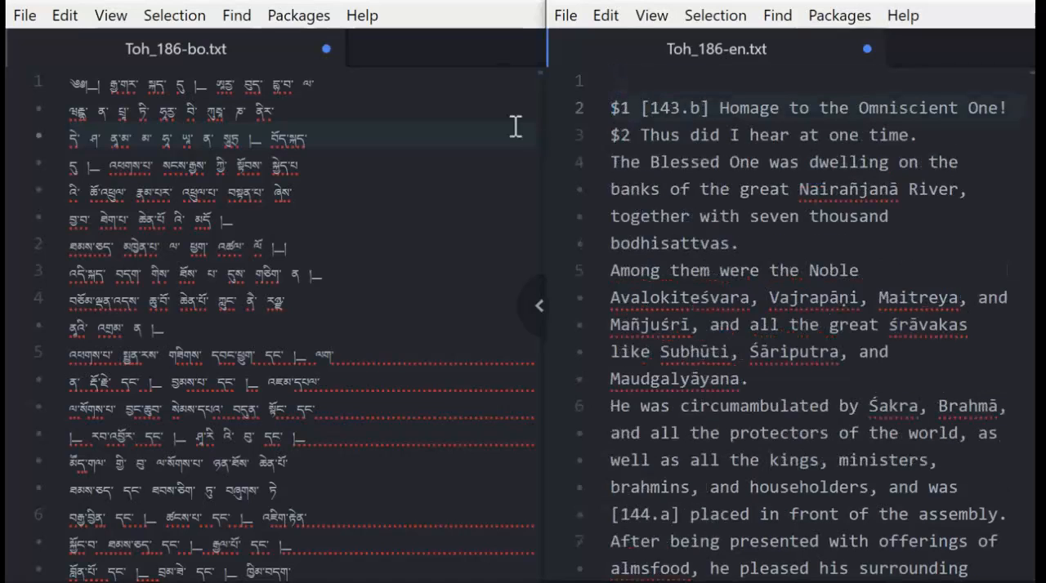
Compare the opening lines of the Tibetan file with the empty line, the homage and the following lines in the English file.
left_click(350, 111)
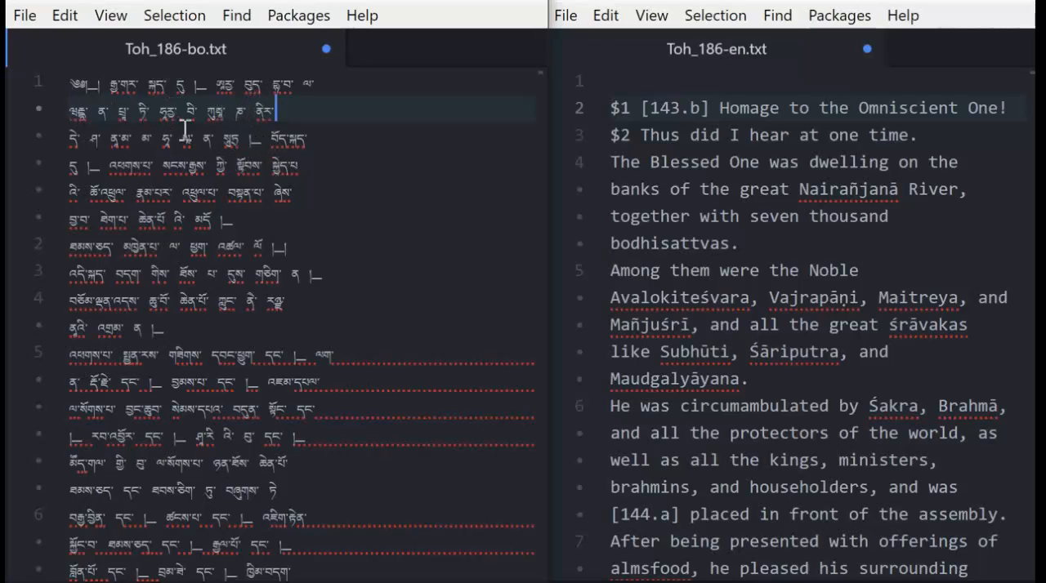
left_click(101, 167)
left_click(125, 192)
left_click(79, 249)
left_click(141, 109)
left_click(643, 81)
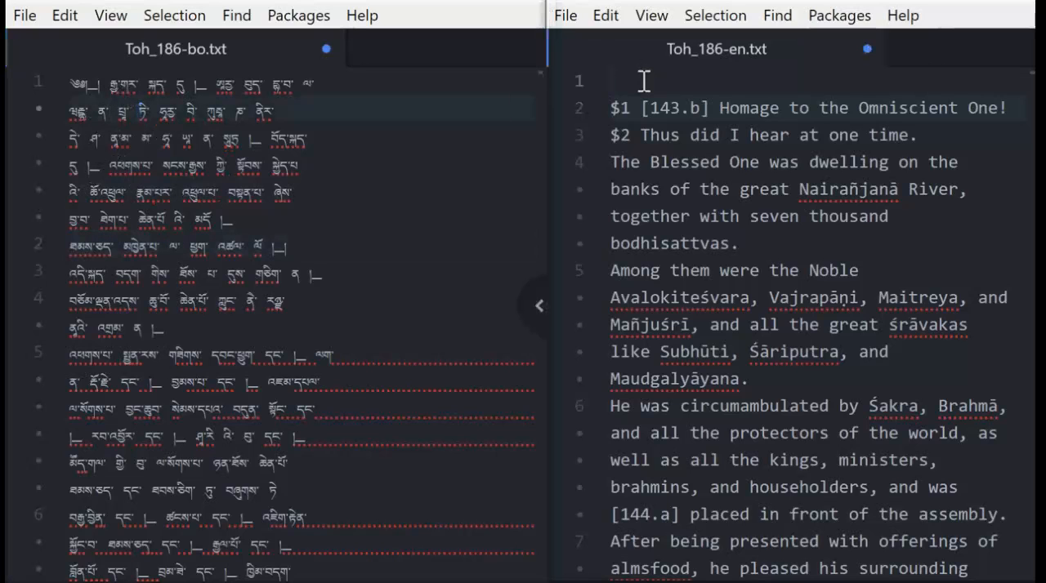
left_click(122, 244)
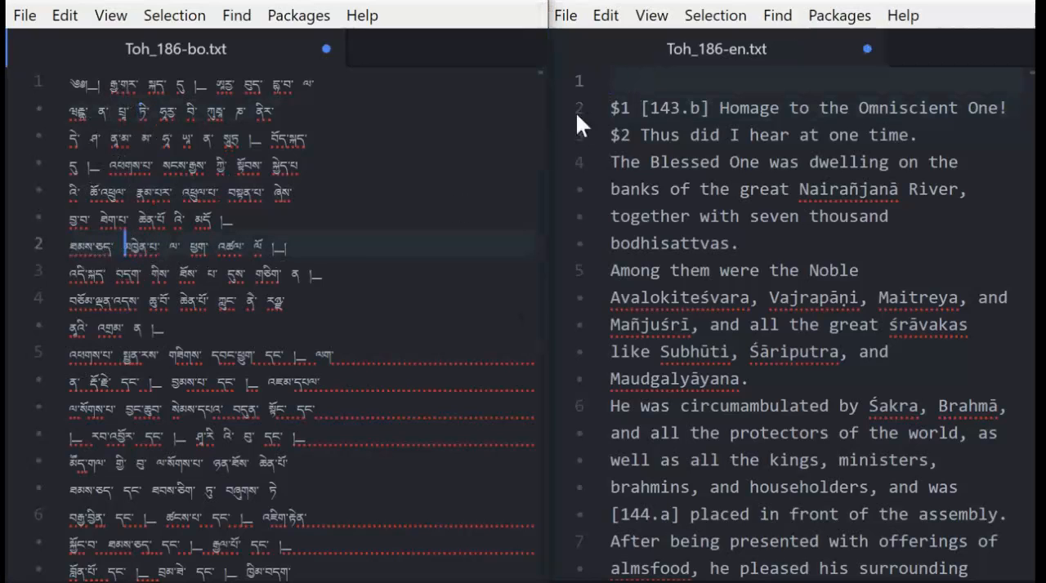
left_click(691, 108)
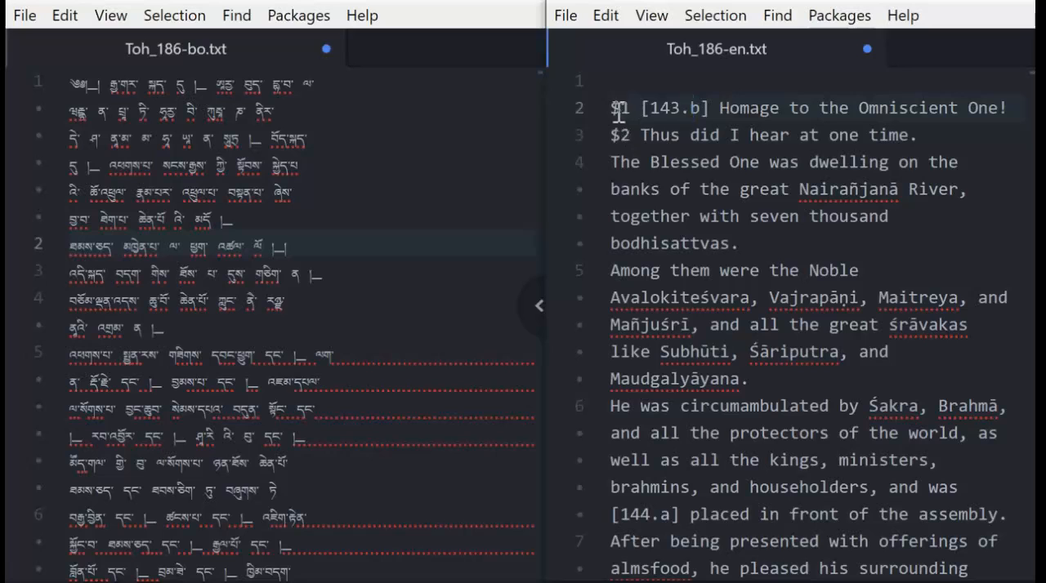
left_click(968, 136)
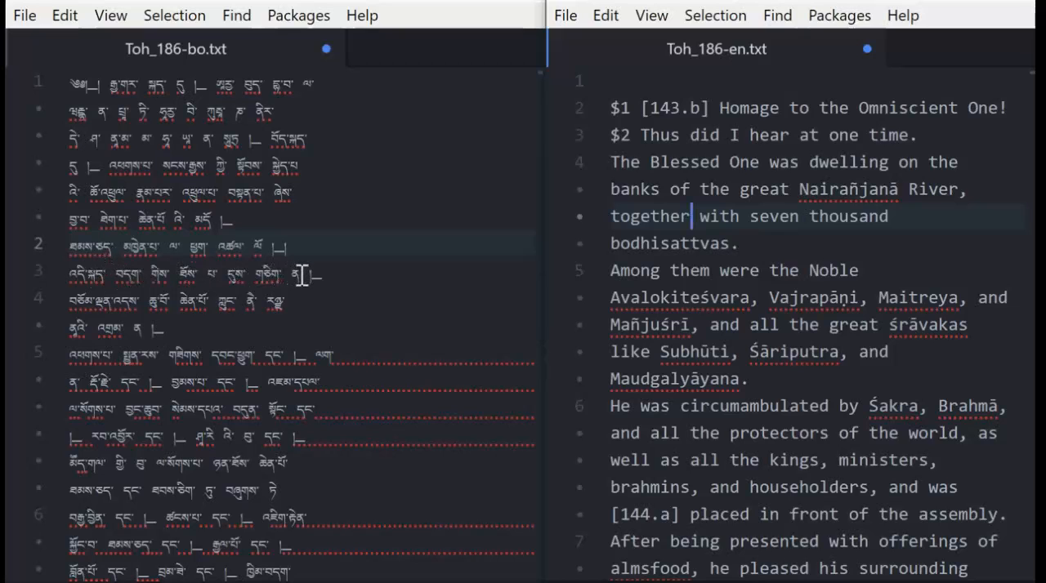
Merge line 5 of Toh_186-bo.txt into the end of line 4 by removing the line break between them.
left_click(254, 300)
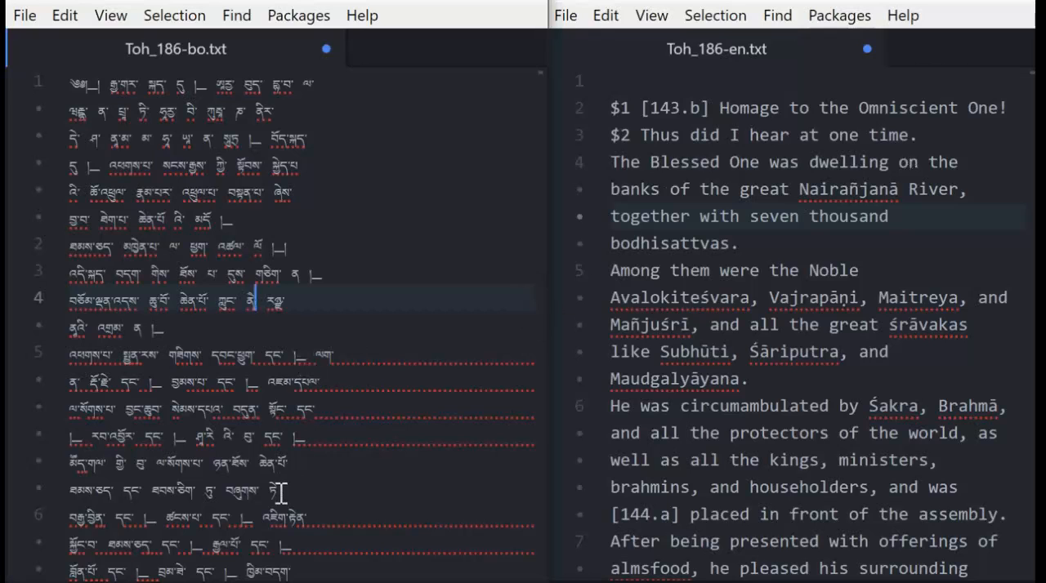
left_click(243, 490)
left_click(102, 306)
left_click(81, 302)
left_click(72, 357)
key("BackSpace")
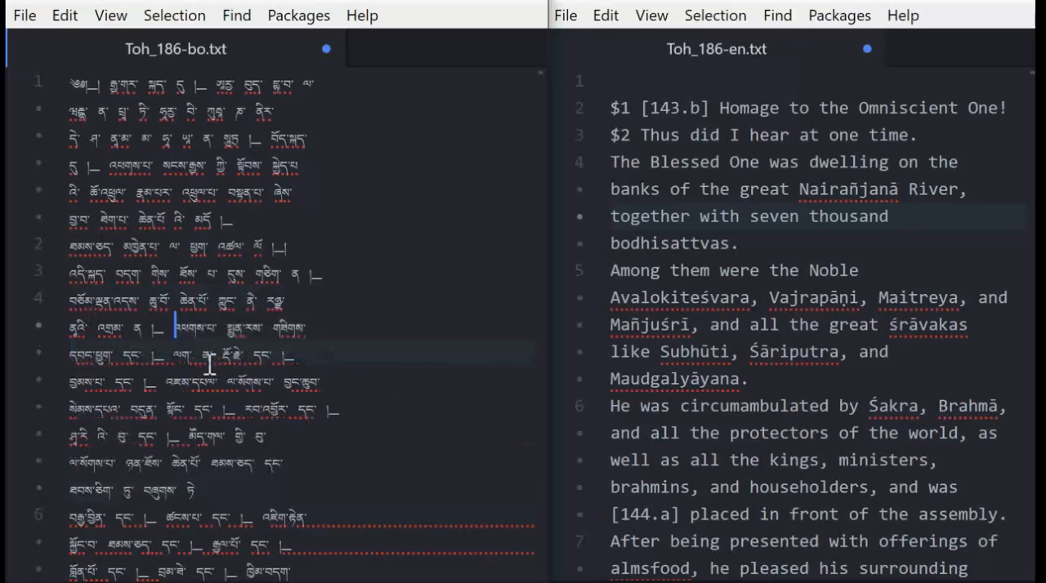
Close up the extra gap at the join inside line 4 of Toh_186-bo.txt, just before the merged-in text.
left_click_drag(168, 336, 165, 335)
left_click(172, 335)
key("BackSpace")
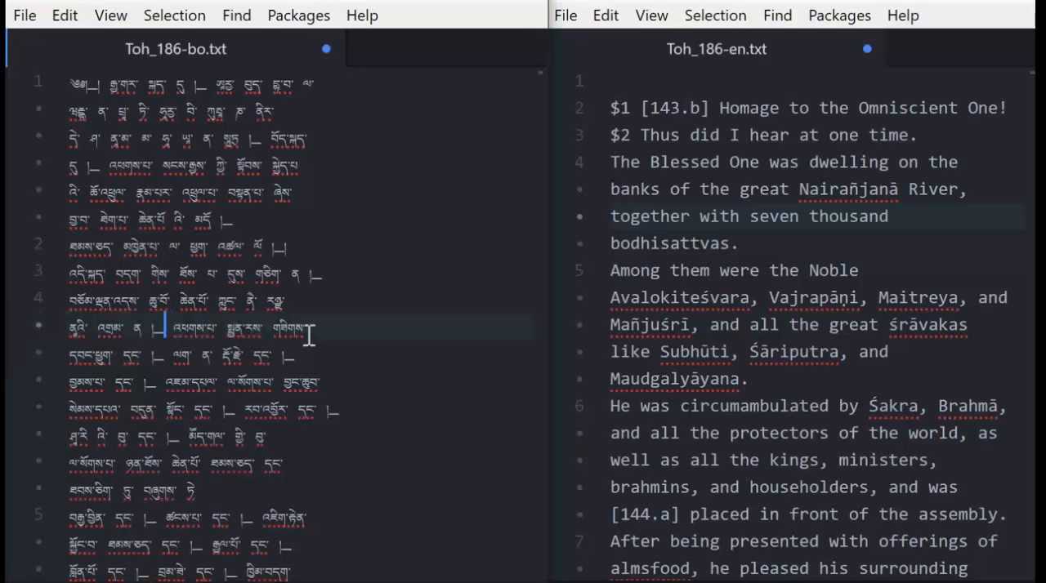
Merge the line starting "Among them were the Noble" into the end of line 4 in Toh_186-en.txt.
left_click(769, 255)
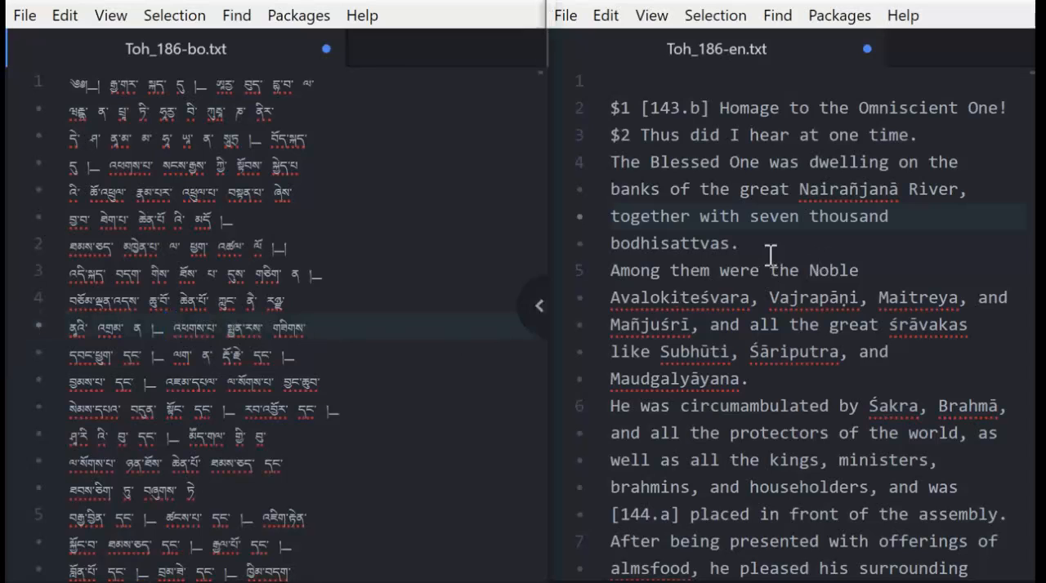
left_click(602, 272)
left_click(611, 270)
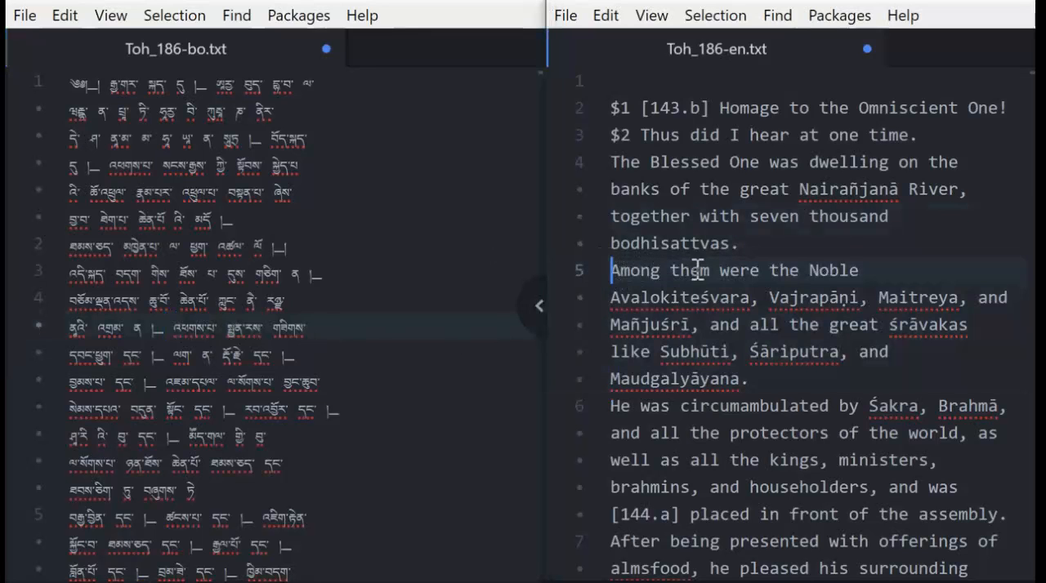
key("BackSpace")
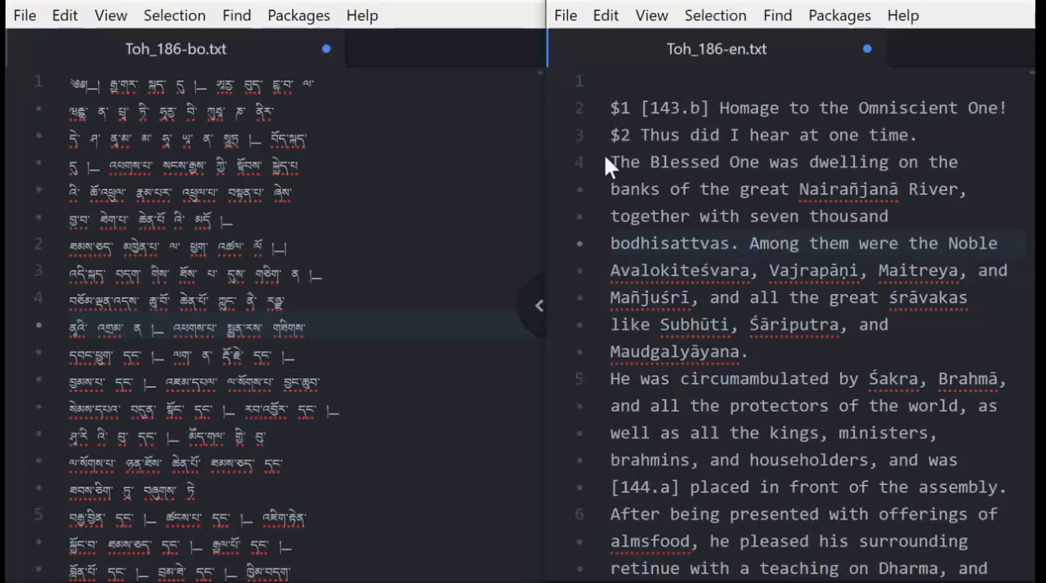
Highlight the whole merged English line 4 and compare it with line 4 of the Tibetan file.
left_click_drag(611, 161, 775, 350)
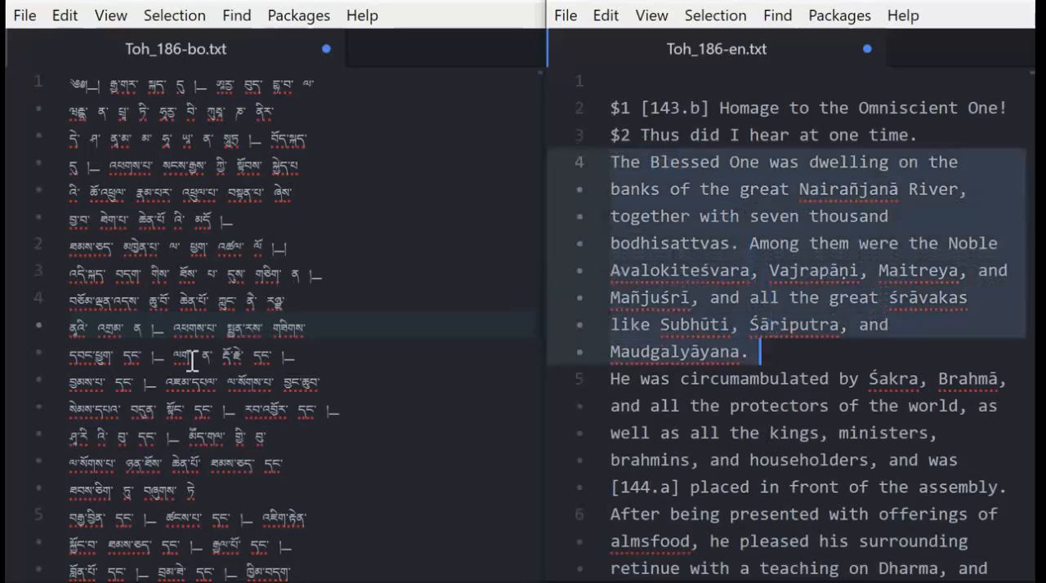
left_click(152, 327)
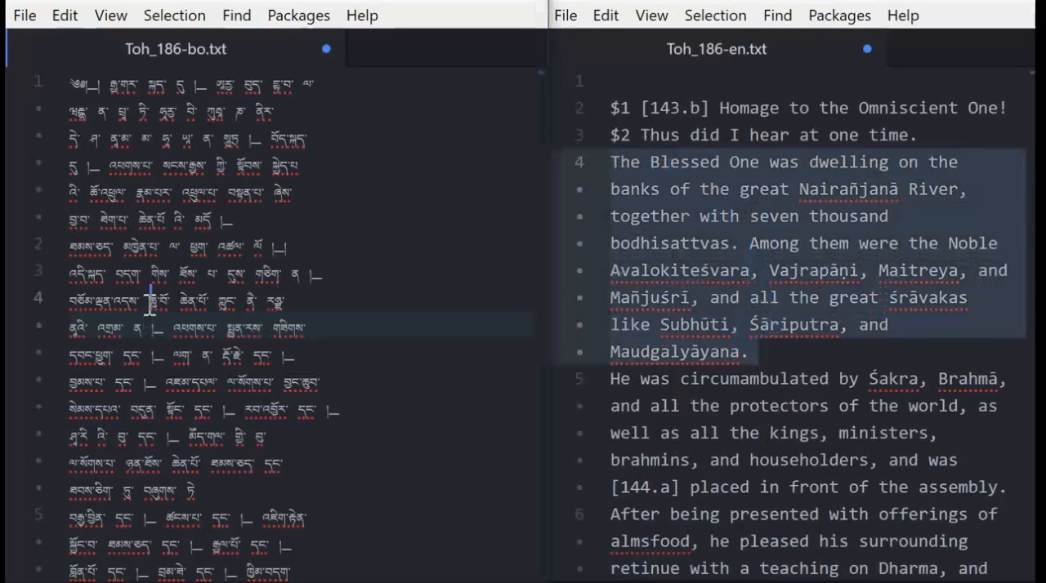
left_click(723, 272)
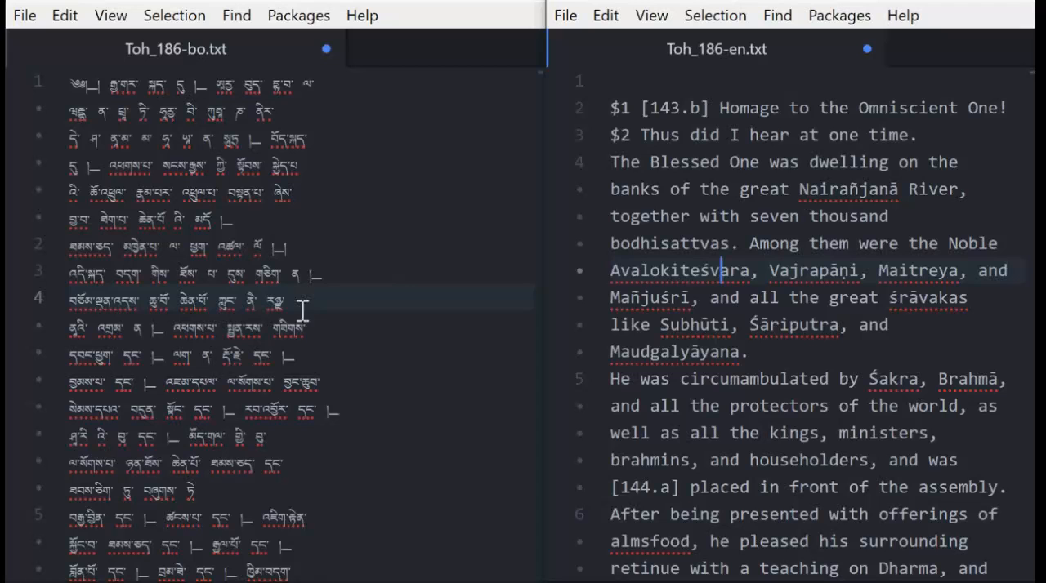
Find lines 27 and 28 in both files and compare the order of the English sentences with the Tibetan ones.
scroll(721, 310, "down", 10)
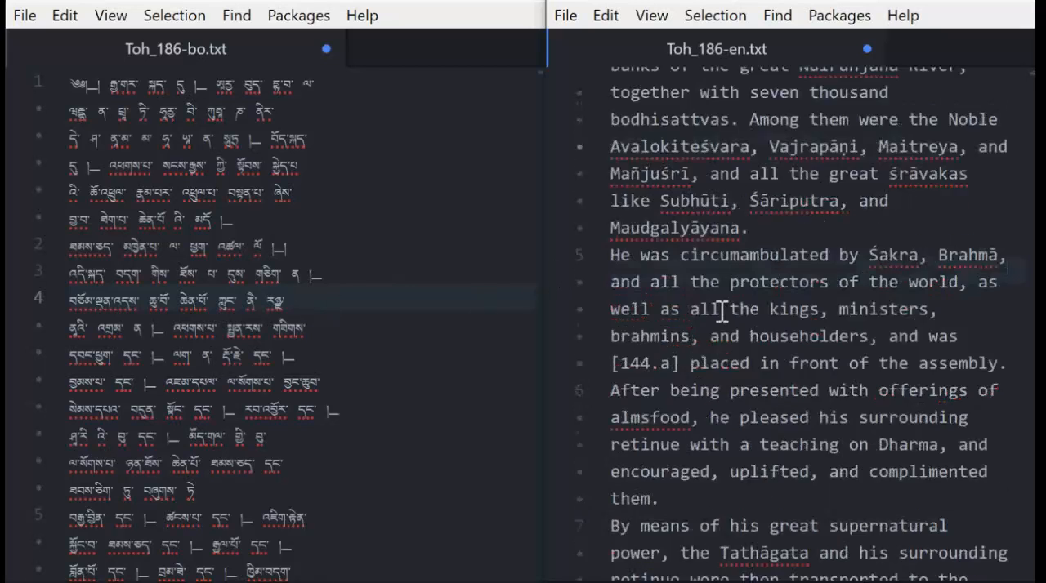
scroll(723, 311, "down", 15)
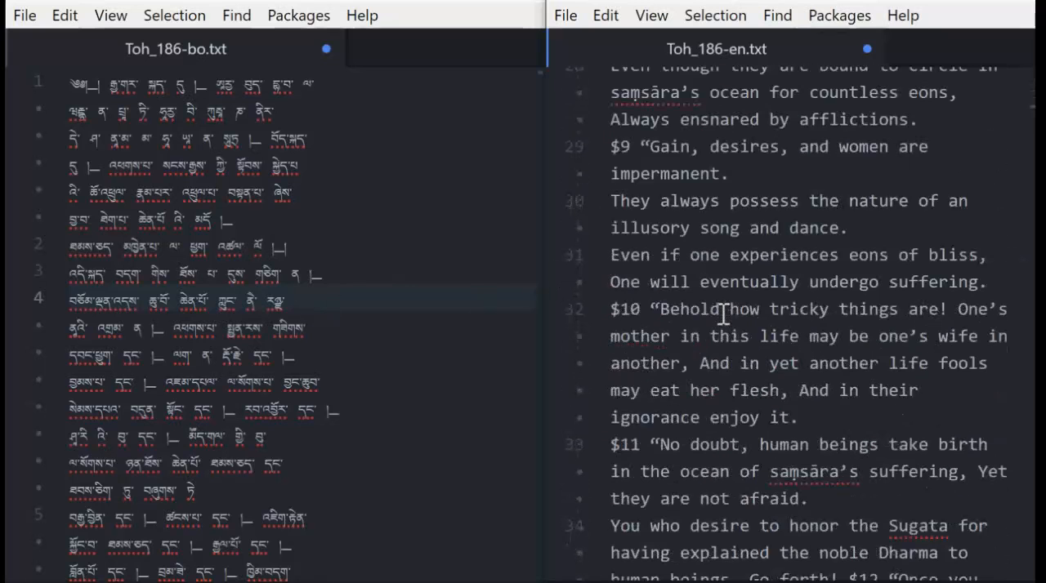
scroll(723, 313, "up", 3)
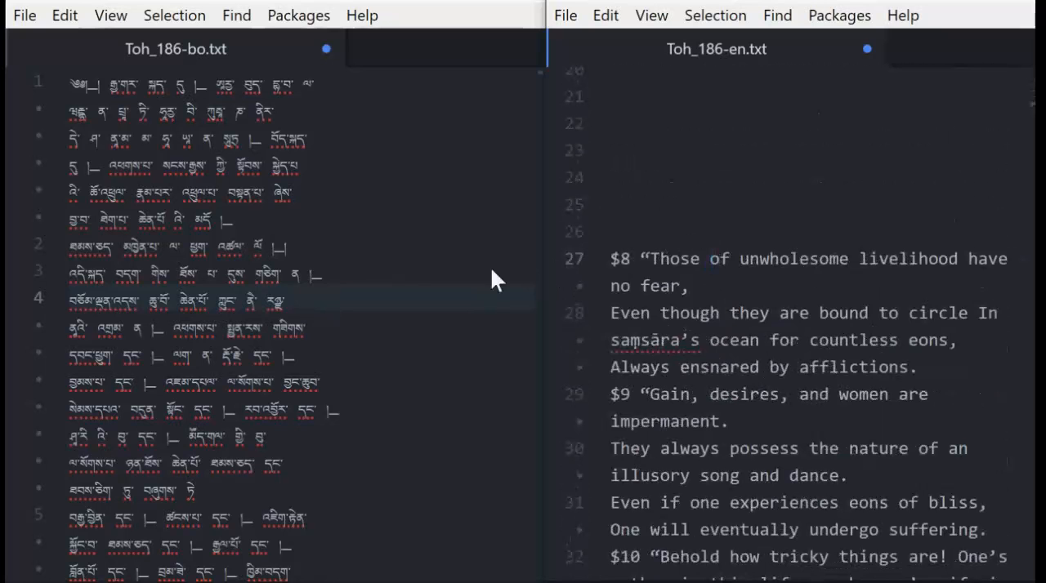
scroll(278, 299, "down", 10)
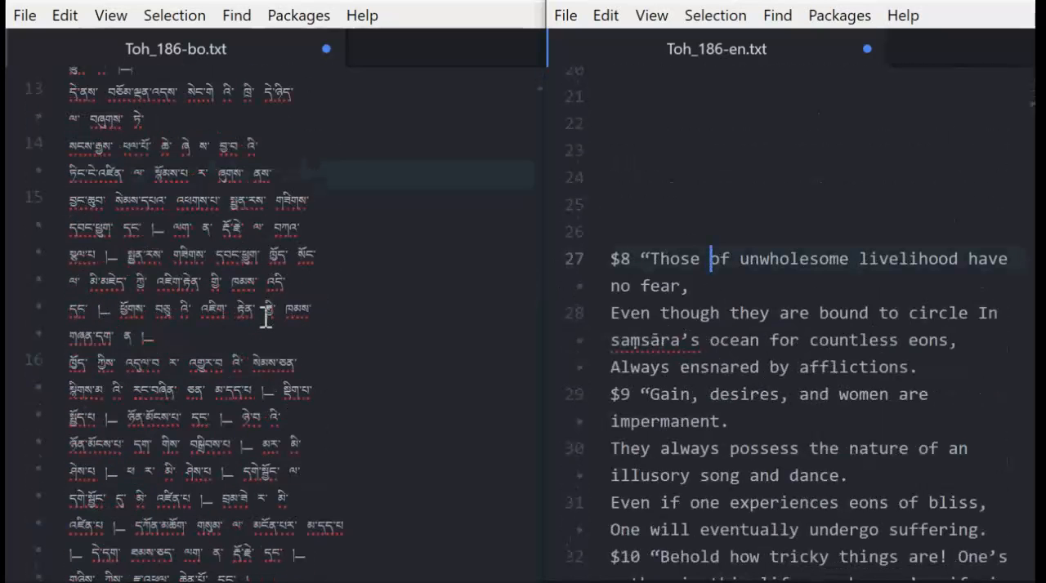
scroll(266, 319, "down", 5)
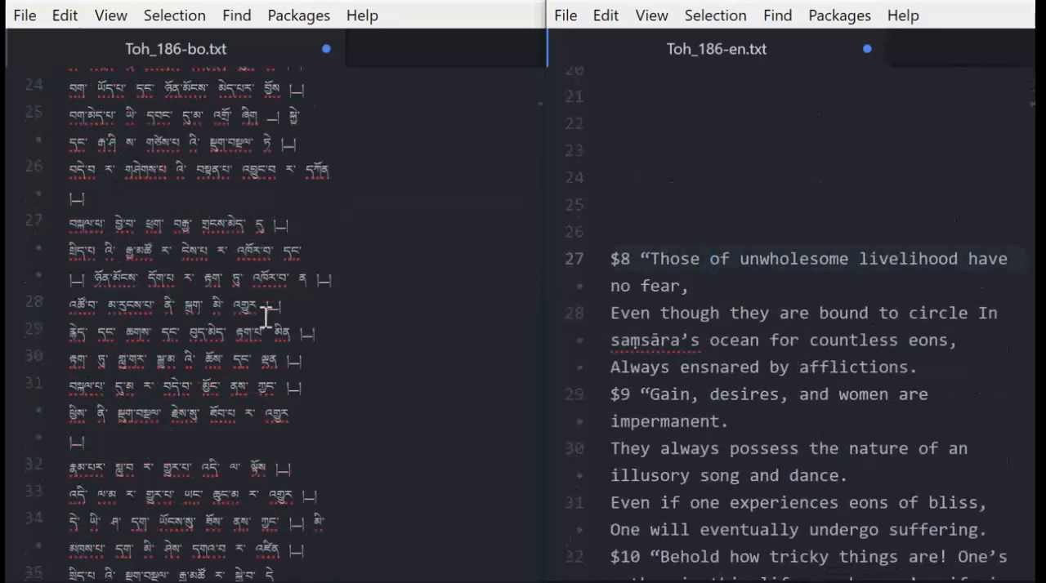
scroll(231, 278, "down", 2)
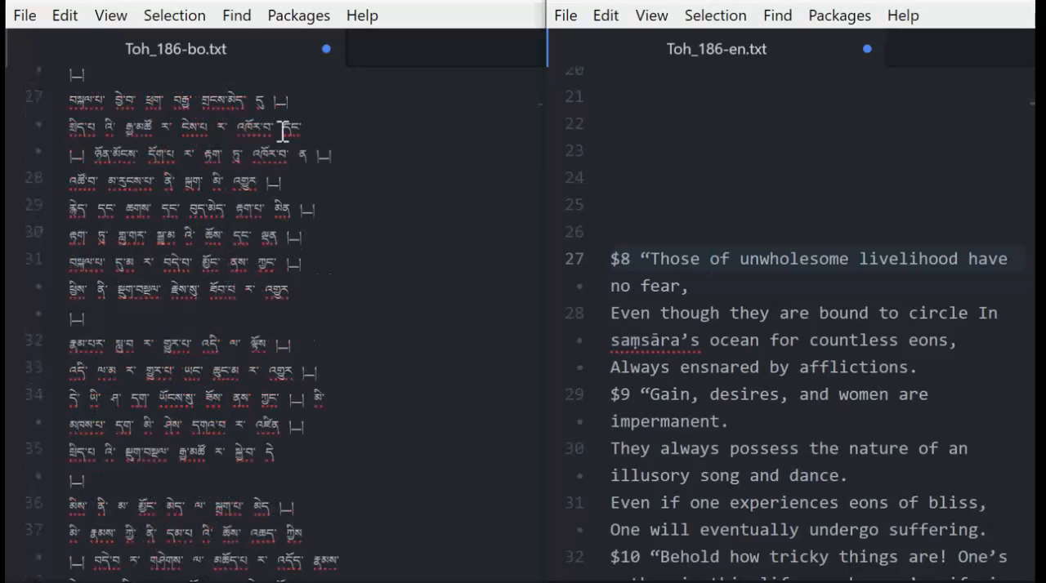
scroll(637, 237, "down", 2)
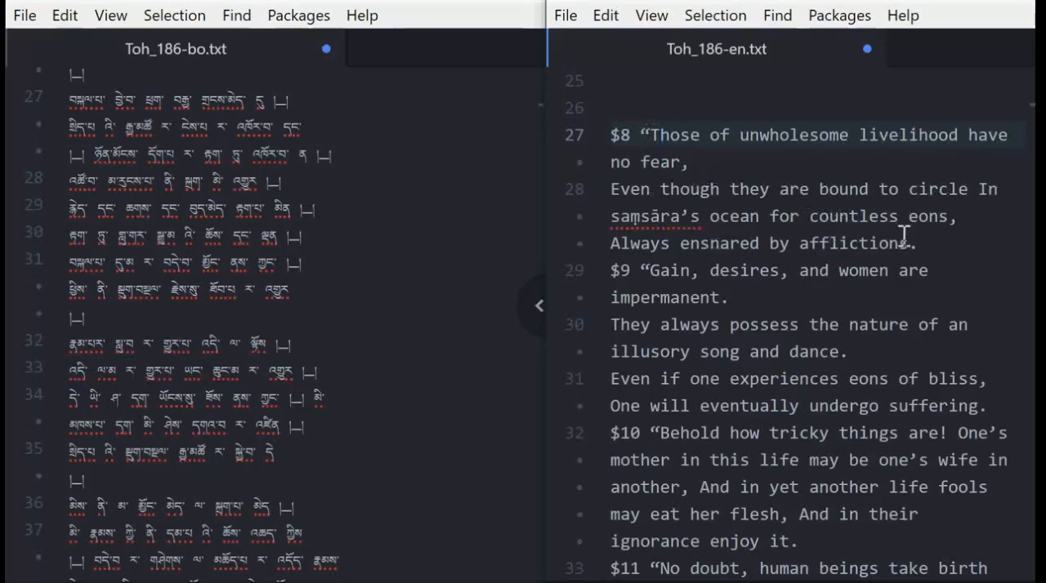
left_click(684, 162)
left_click(665, 194)
left_click(197, 154)
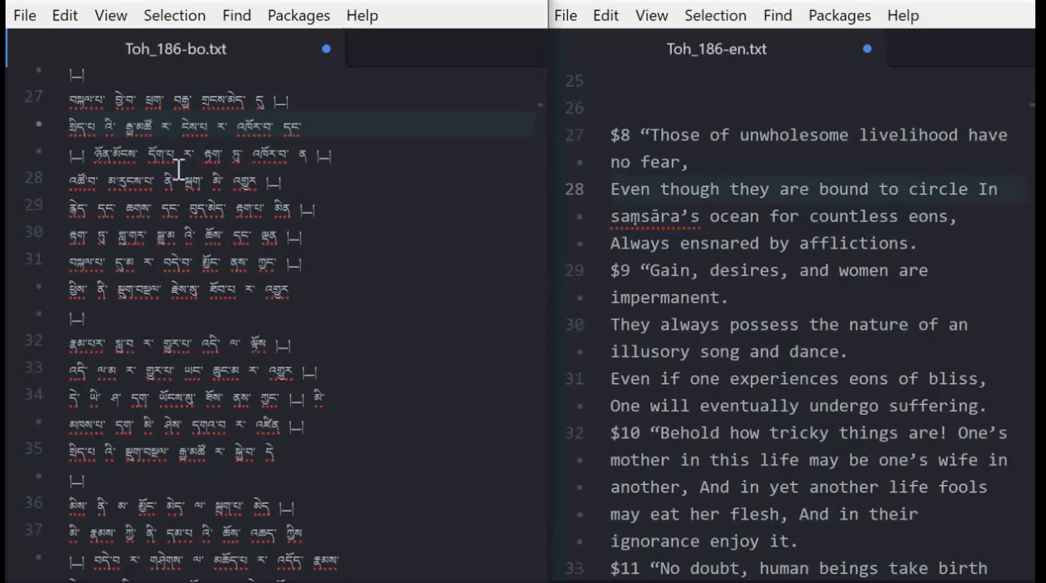
left_click(77, 179)
left_click(110, 178)
left_click(270, 153)
Move "$8 “Those of unwholesome livelihood have no fear," from line 27 to its own line below "Always ensnared by afflictions.".
left_click(711, 161)
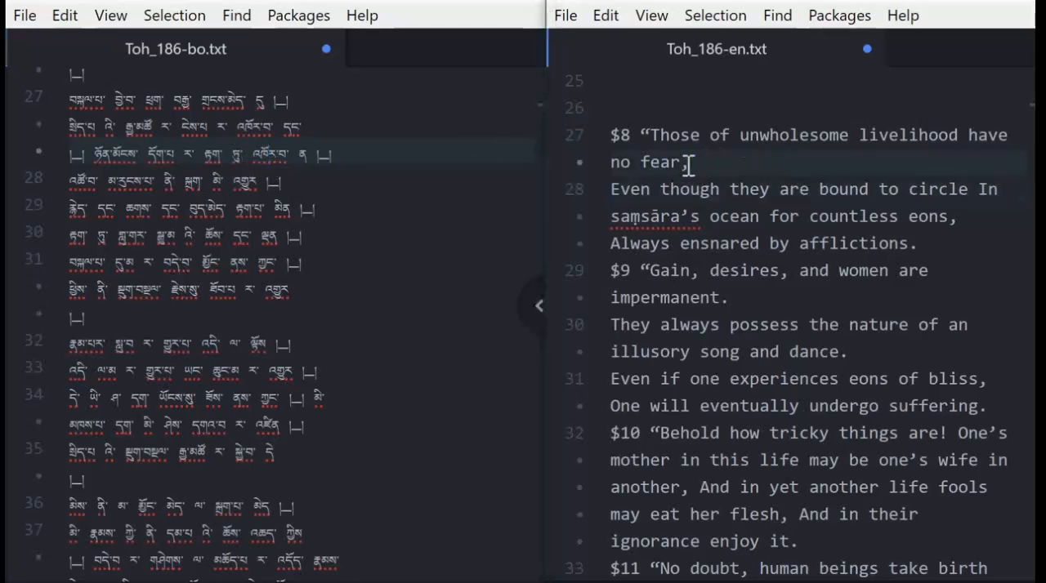
left_click_drag(703, 162, 611, 143)
key("ctrl+c")
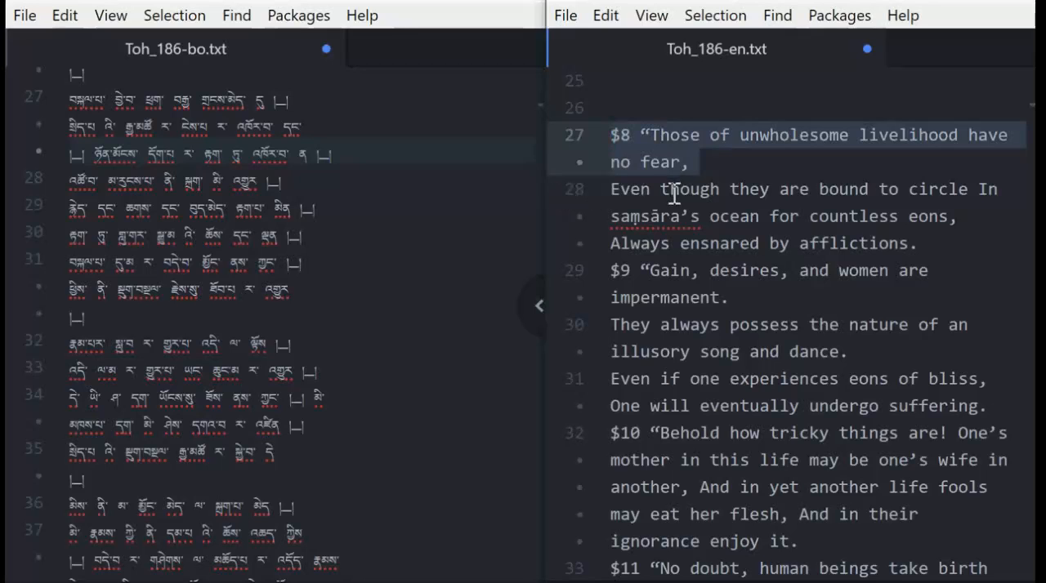
key("BackSpace")
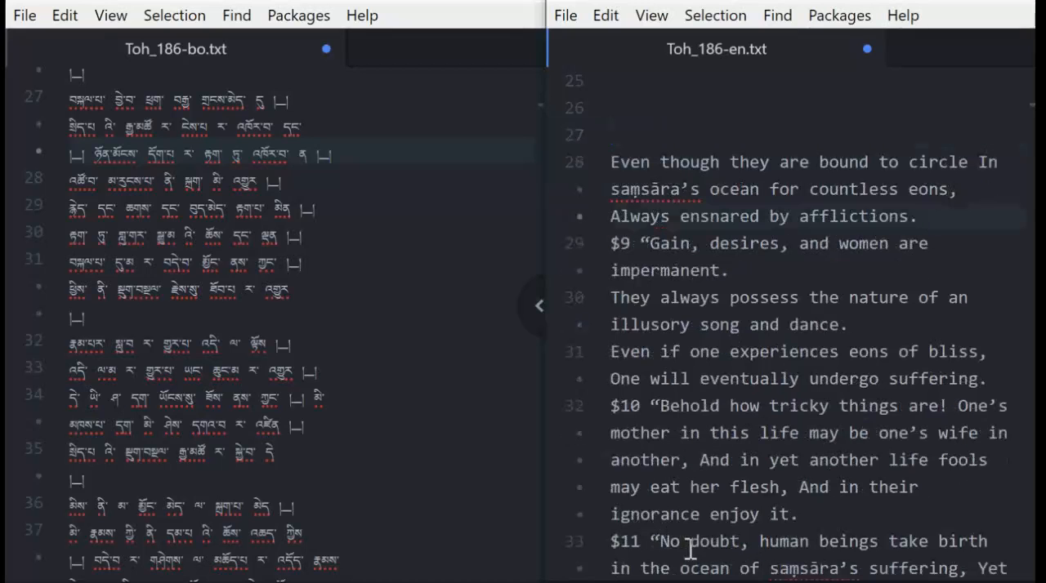
key("Return")
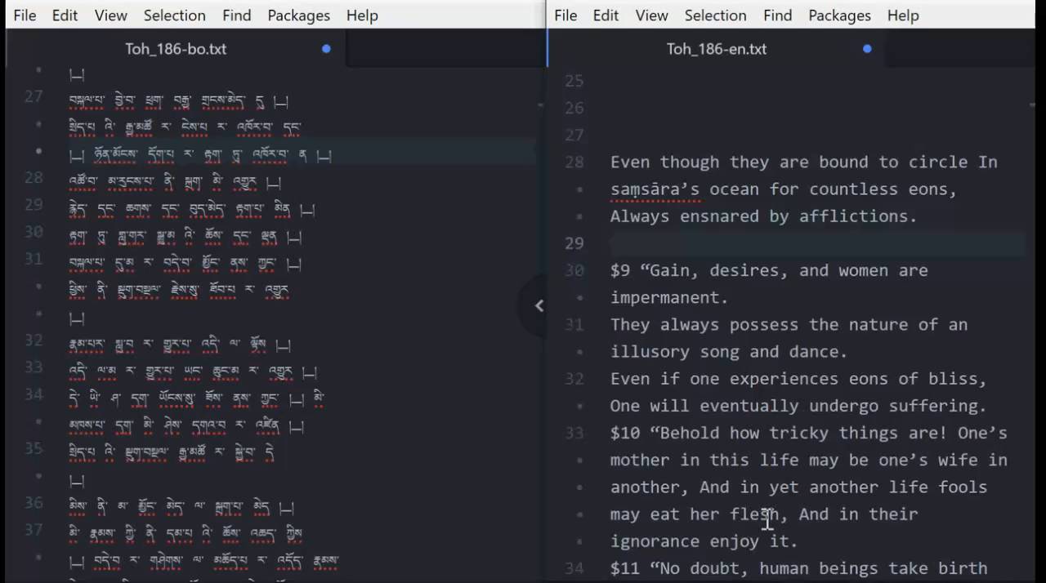
key("ctrl+v")
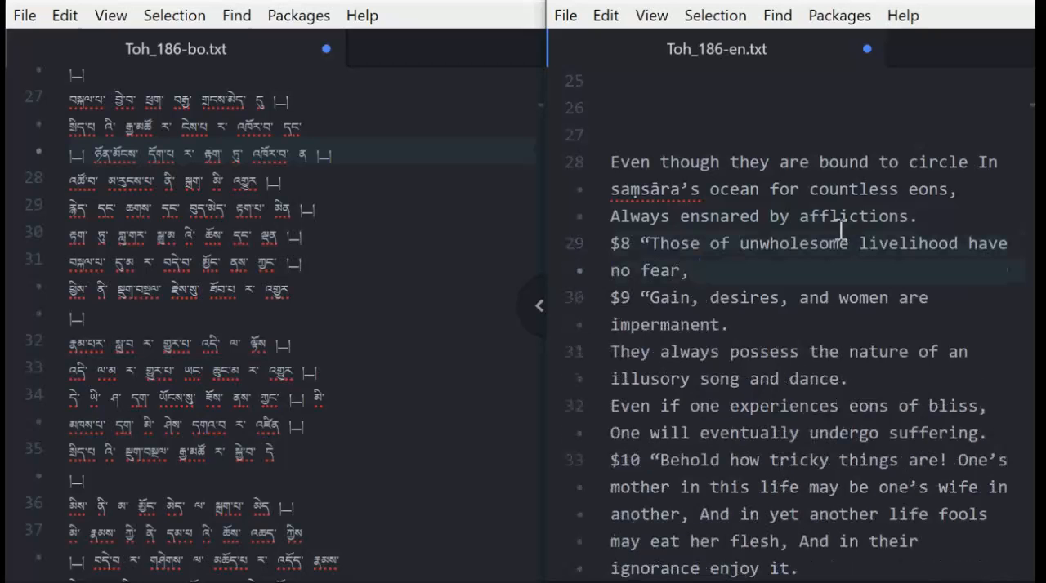
Remove the emptied line 27 above "Even though they are bound to circle" in the English file.
left_click(326, 115)
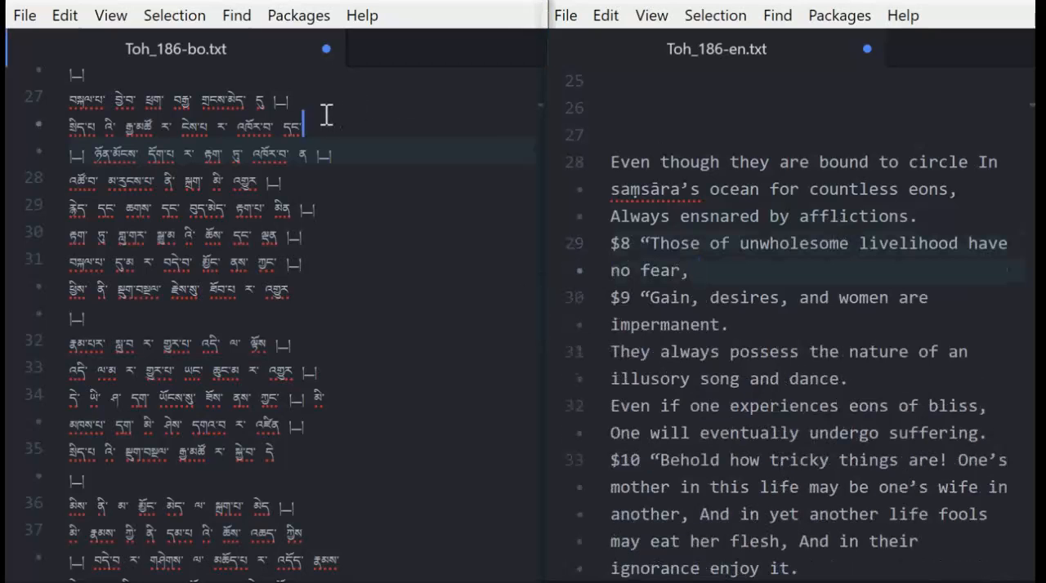
left_click(219, 100)
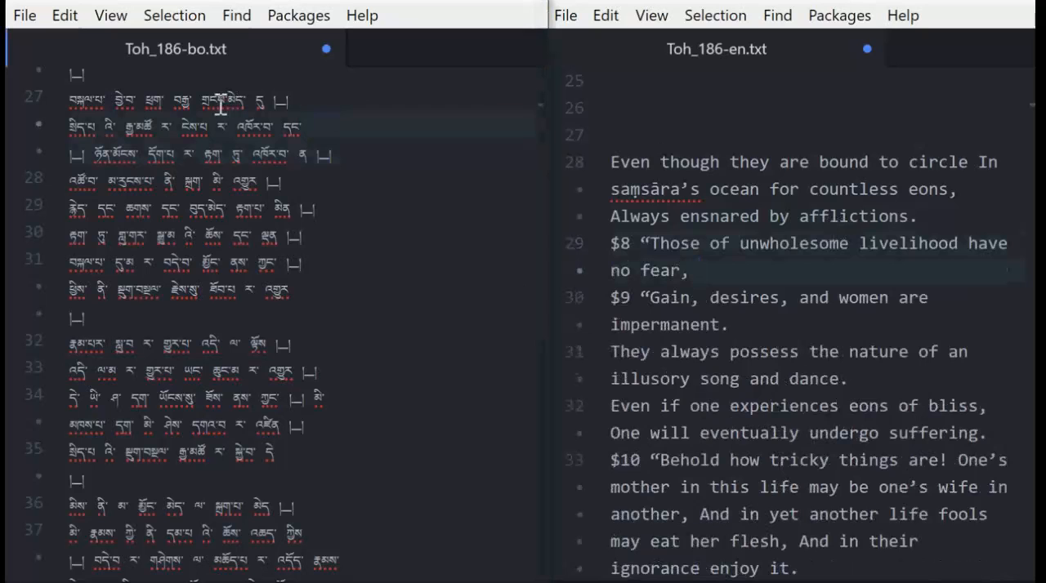
left_click(610, 161)
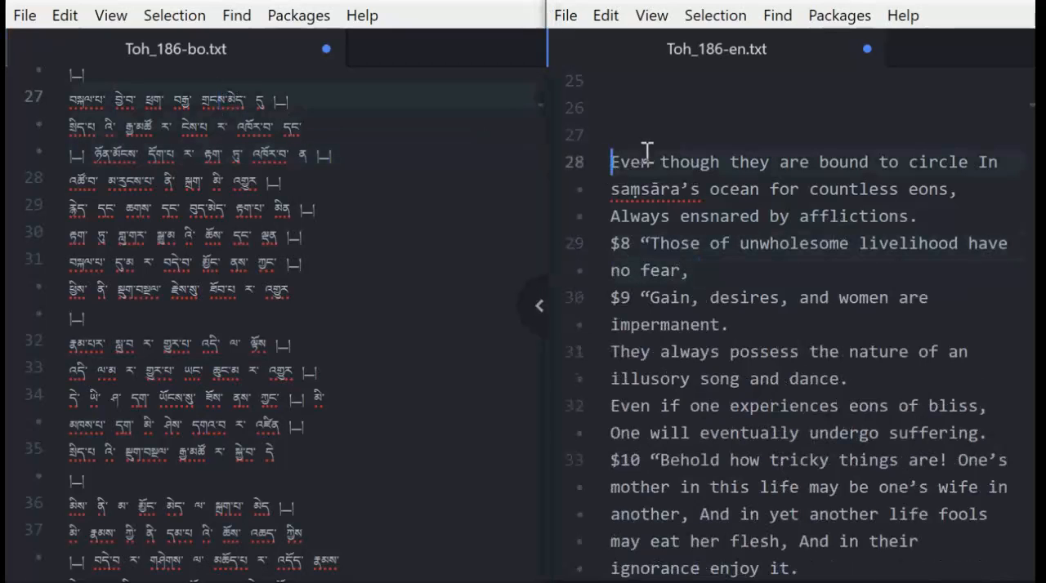
key("BackSpace")
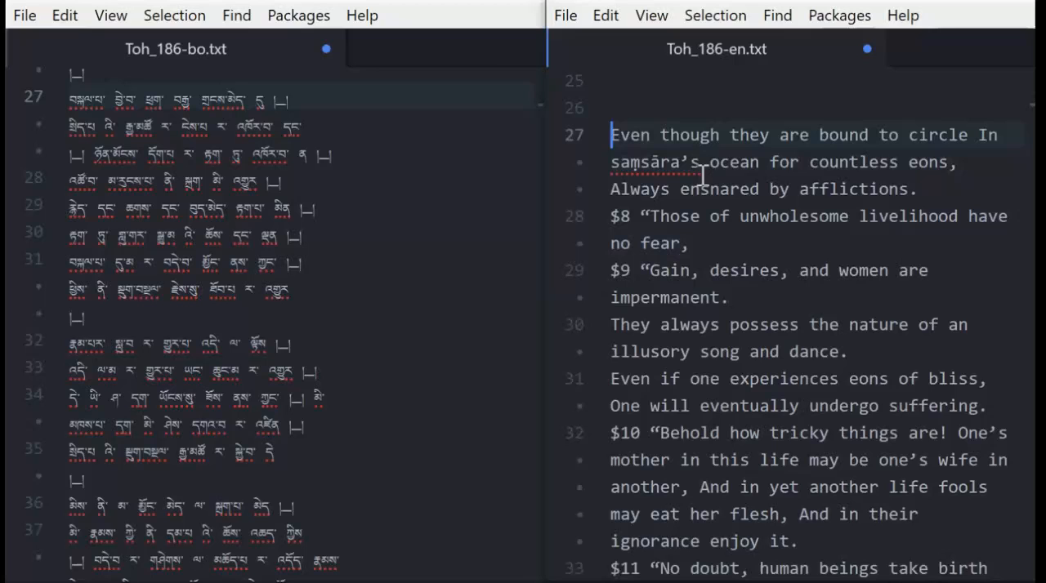
Compare the swapped English lines 27 and 28, and line 29 below them, with the same-numbered Tibetan lines.
left_click(818, 241)
left_click(269, 186)
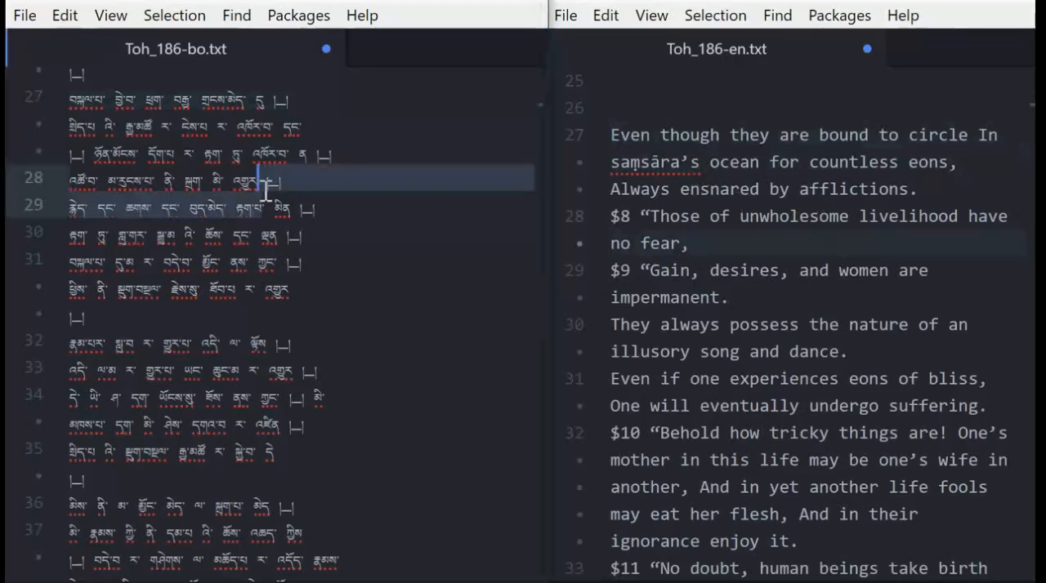
left_click(820, 238)
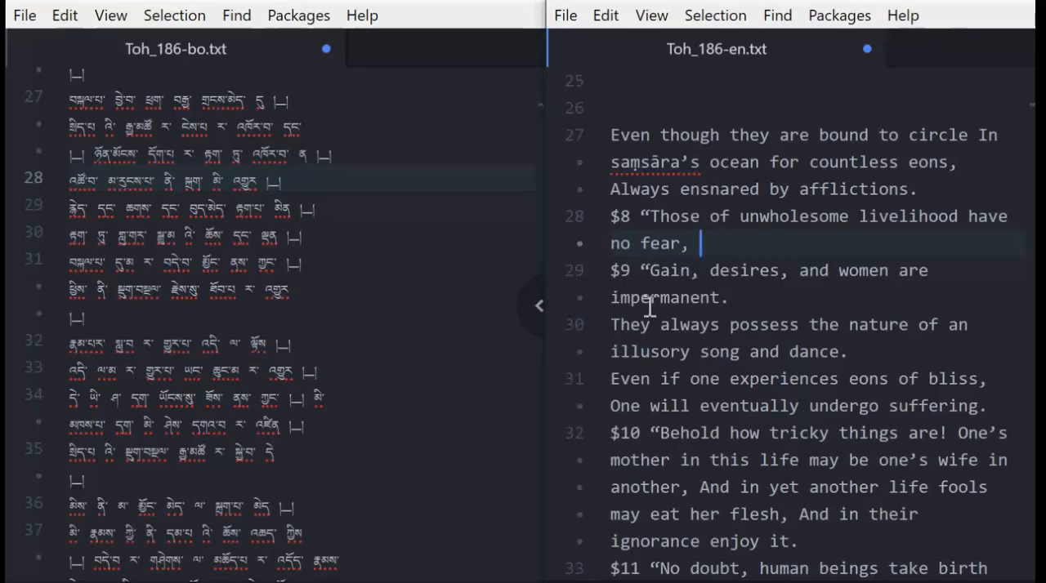
left_click(681, 297)
left_click(713, 244)
left_click(715, 215)
left_click(721, 166)
left_click(720, 139)
left_click(713, 189)
left_click(239, 210)
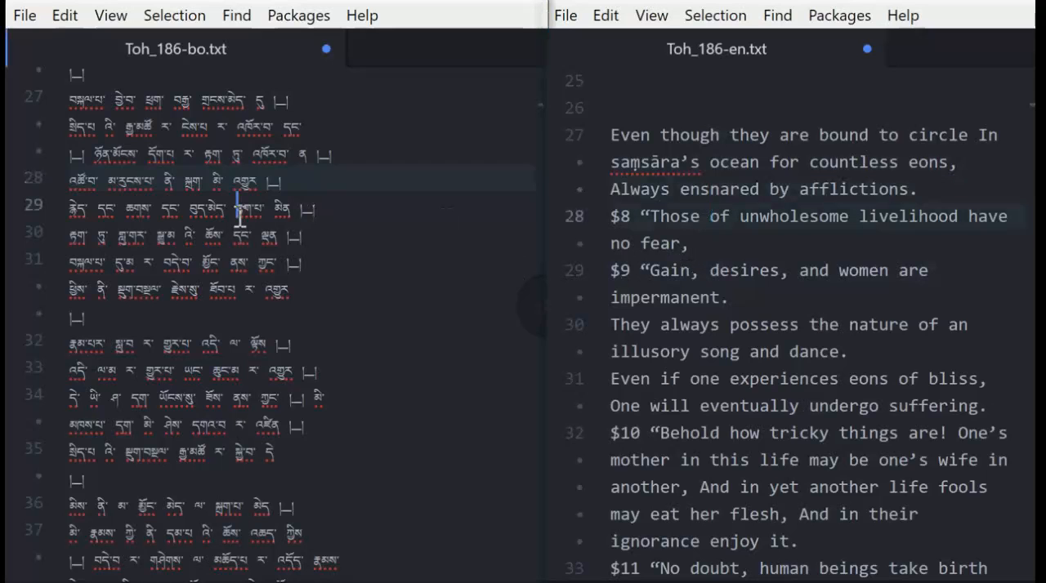
left_click(820, 250)
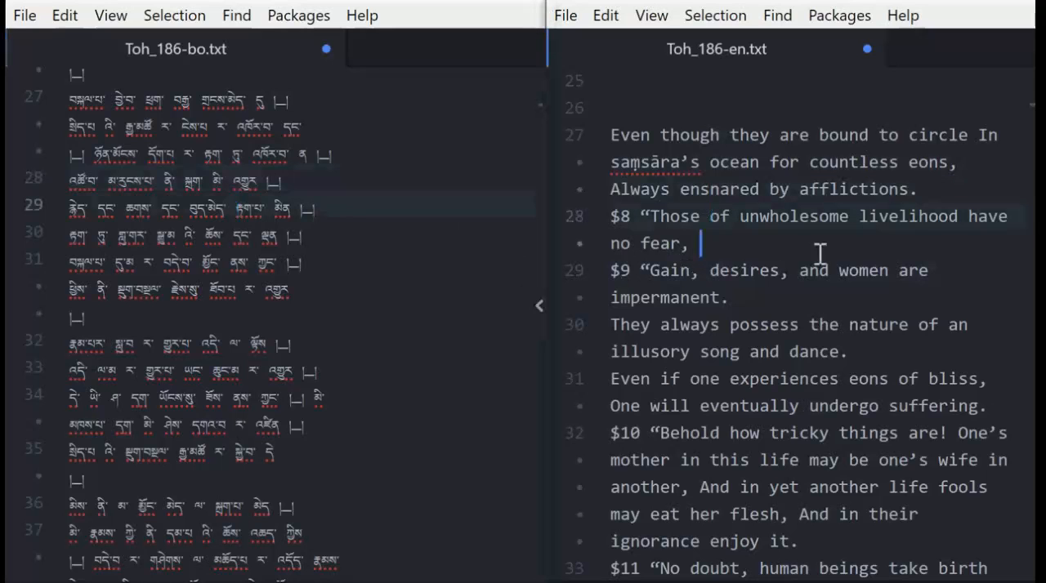
left_click(693, 270)
type(",")
Examine the passages further down, around lines 97 to 108 of the English file and 89 to 99 of the Tibetan file.
scroll(691, 359, "down", 20)
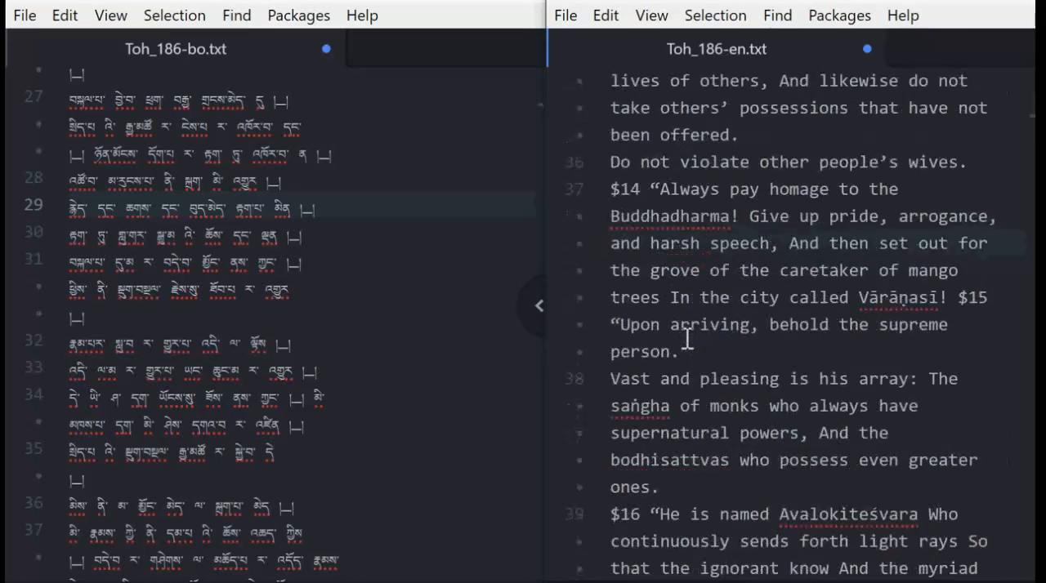
scroll(678, 319, "down", 20)
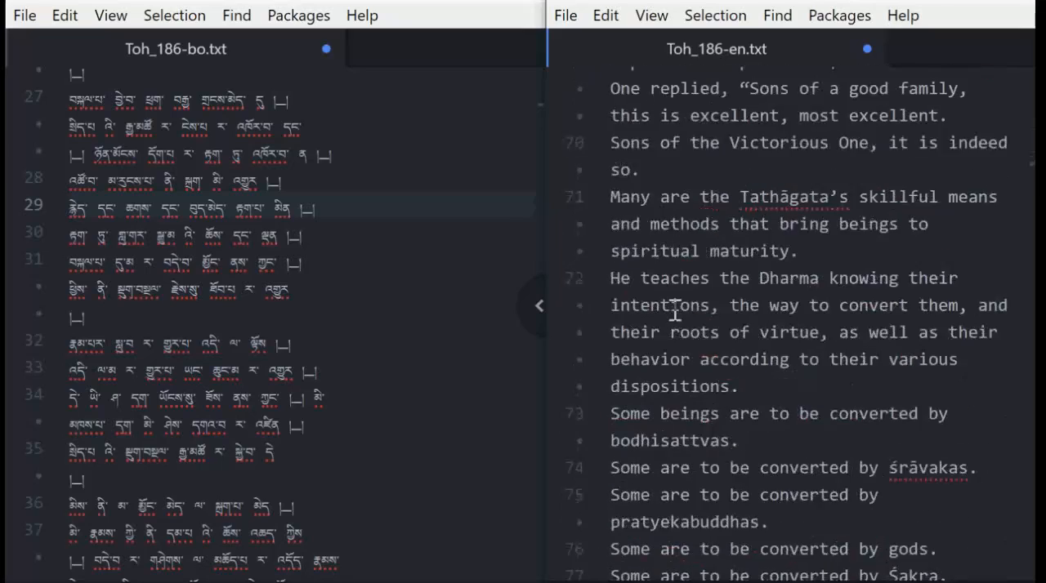
scroll(673, 310, "up", 13)
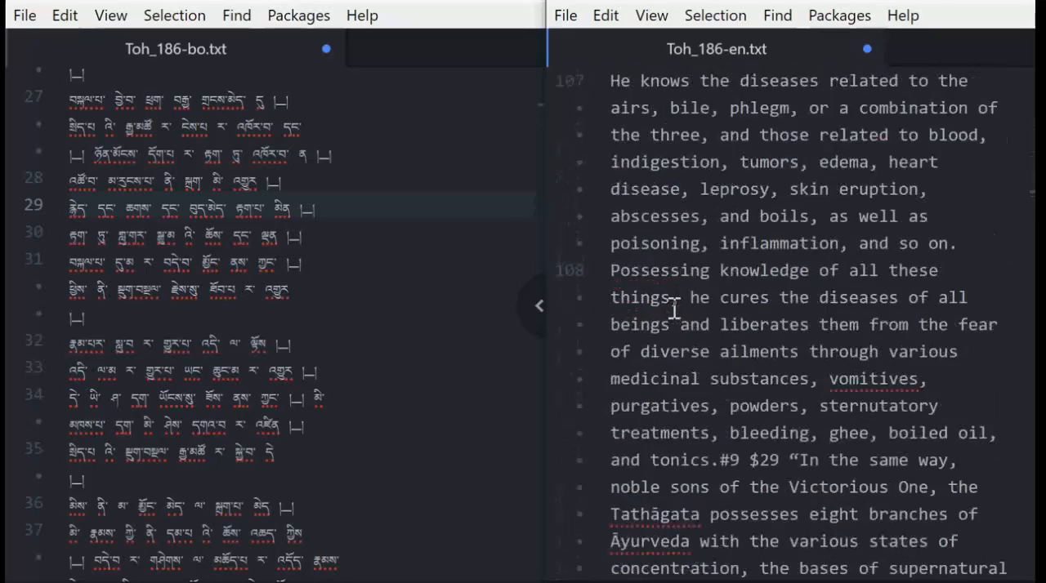
scroll(673, 306, "down", 2)
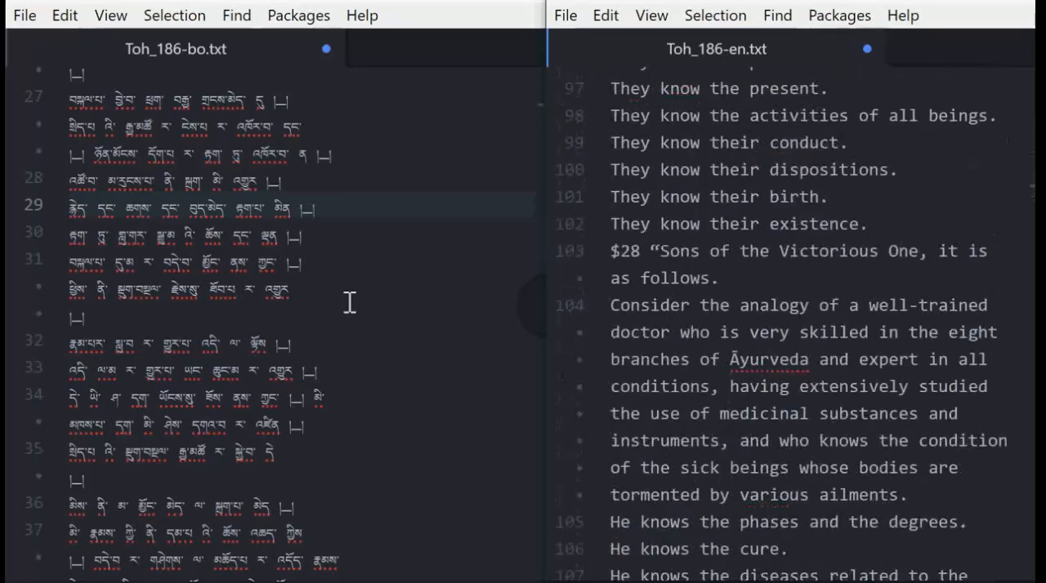
scroll(348, 299, "down", 12)
scroll(349, 296, "down", 6)
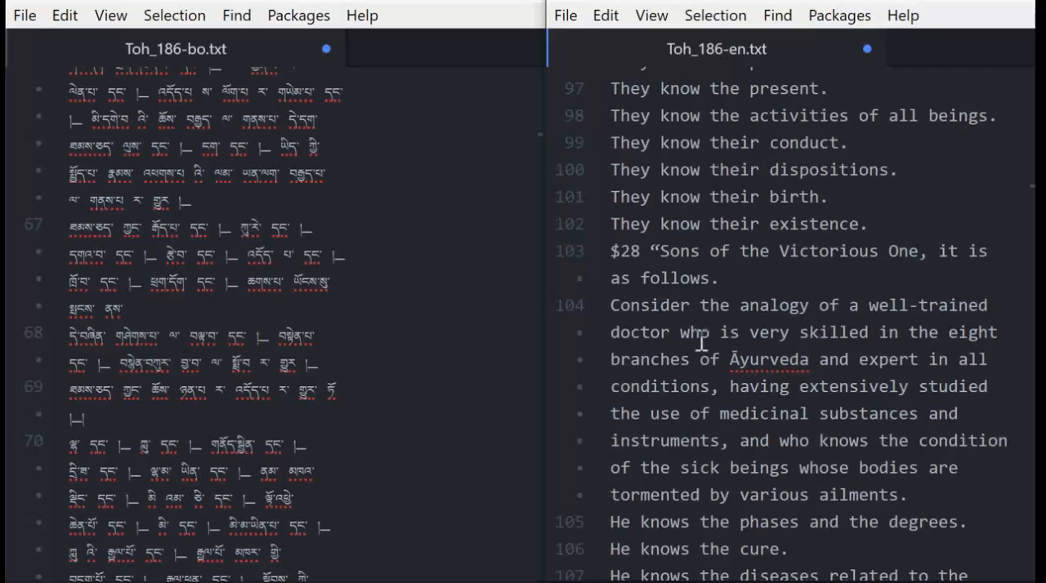
scroll(701, 340, "down", 5)
scroll(220, 260, "down", 10)
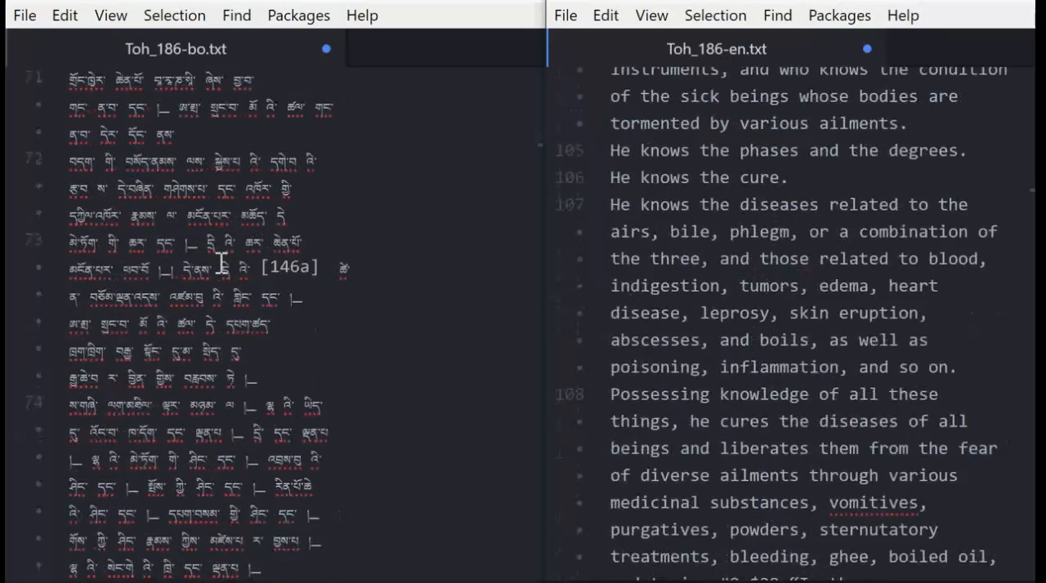
scroll(221, 260, "down", 10)
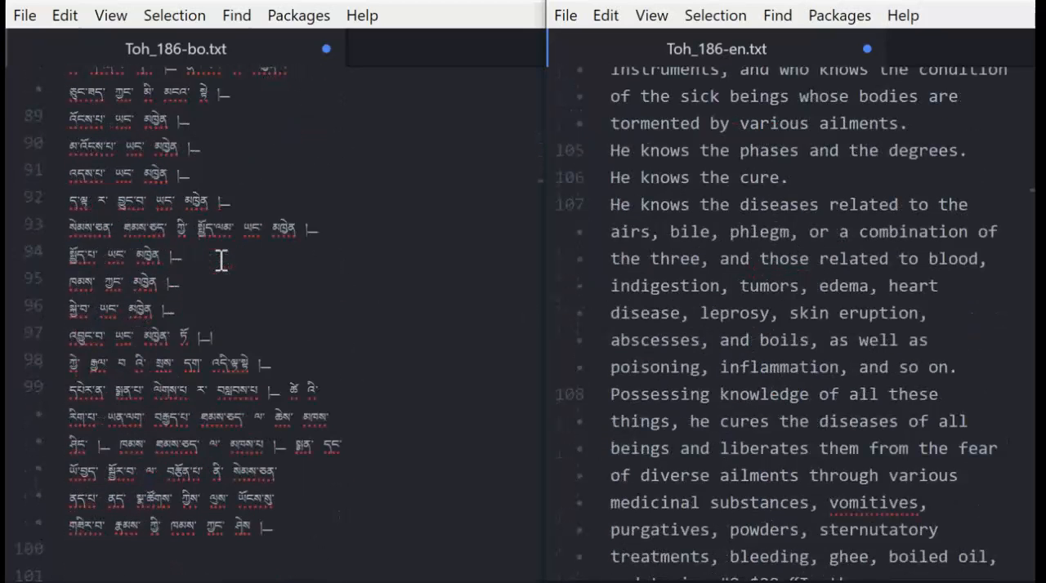
Locate Tibetan lines 105 to 107 and compare them with lines 105 and 106 of the English file.
scroll(221, 260, "down", 3)
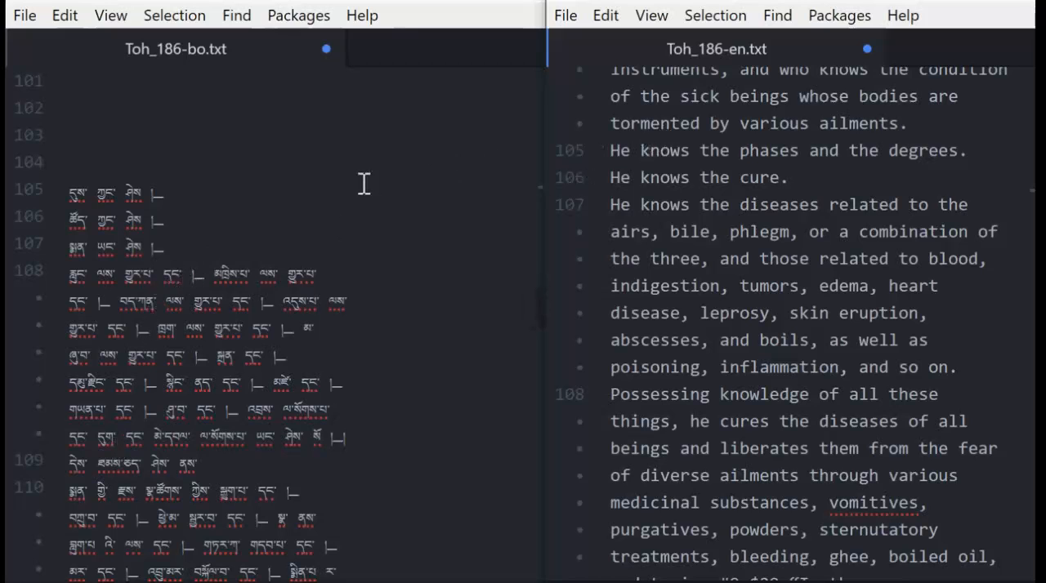
scroll(366, 175, "down", 3)
left_click(264, 113)
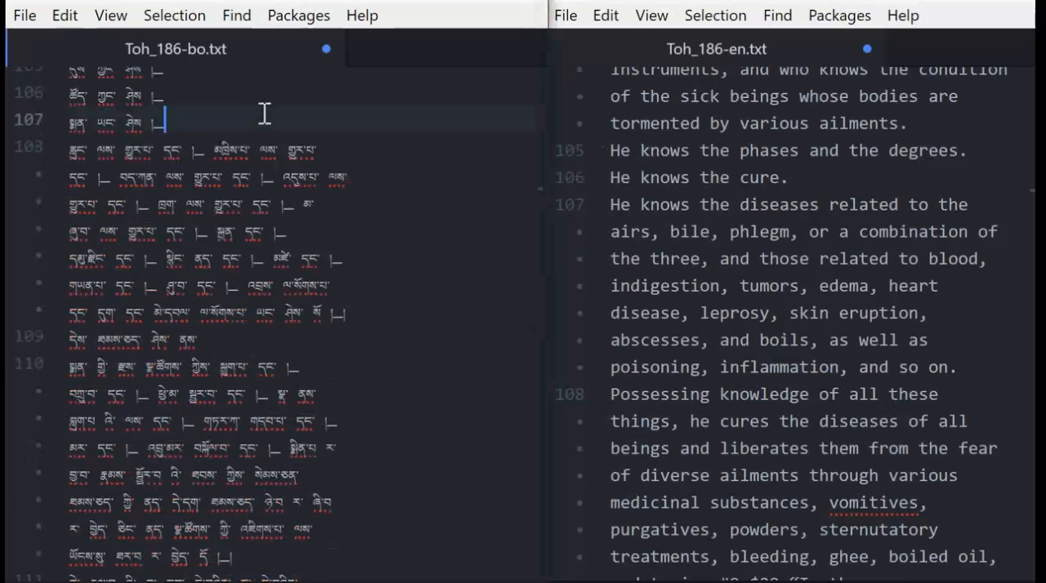
scroll(264, 112, "up", 2)
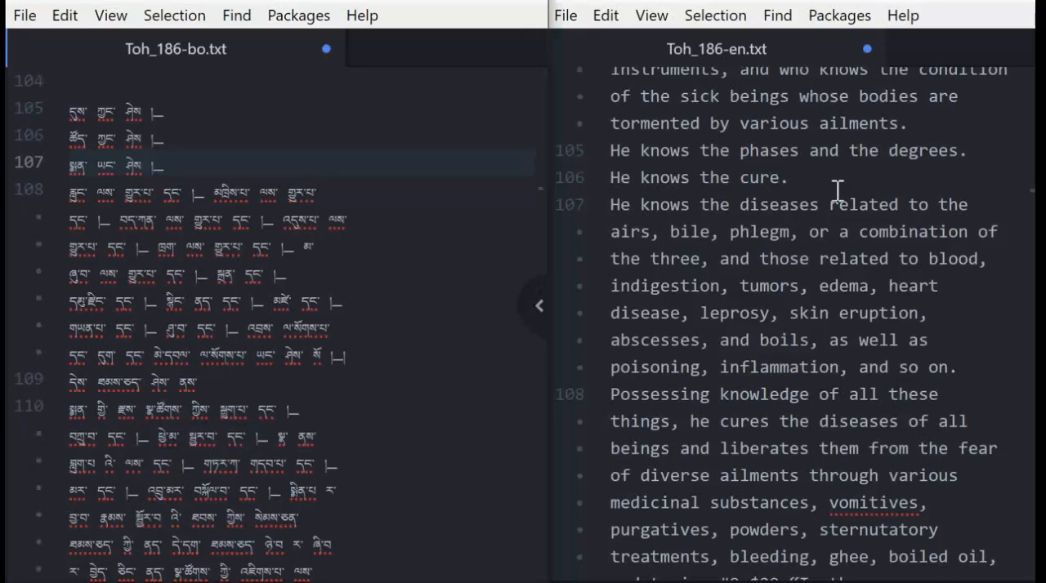
left_click(275, 135)
left_click(273, 114)
left_click(115, 119)
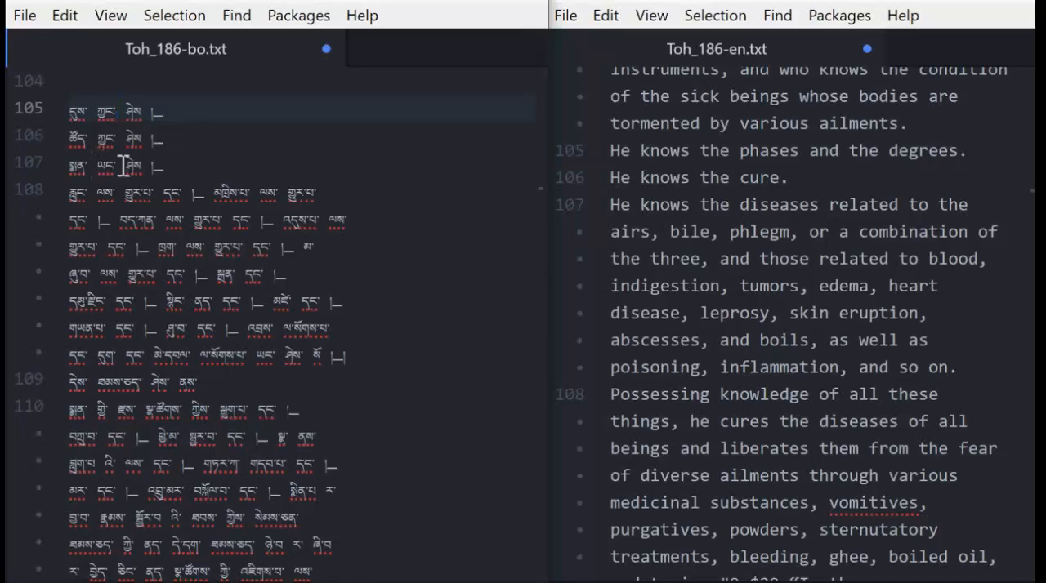
left_click(702, 180)
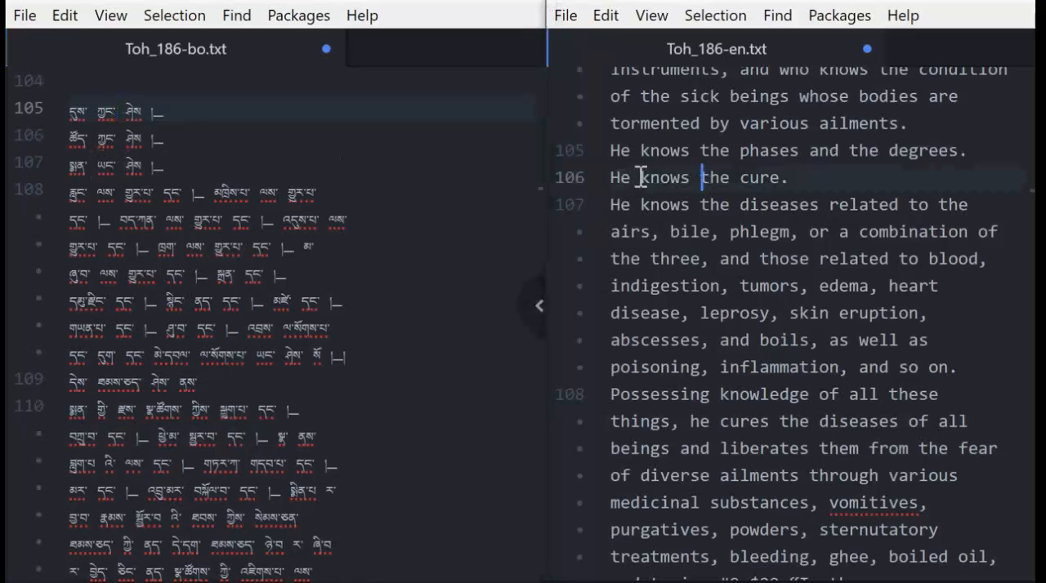
left_click(806, 150)
left_click_drag(619, 153, 961, 153)
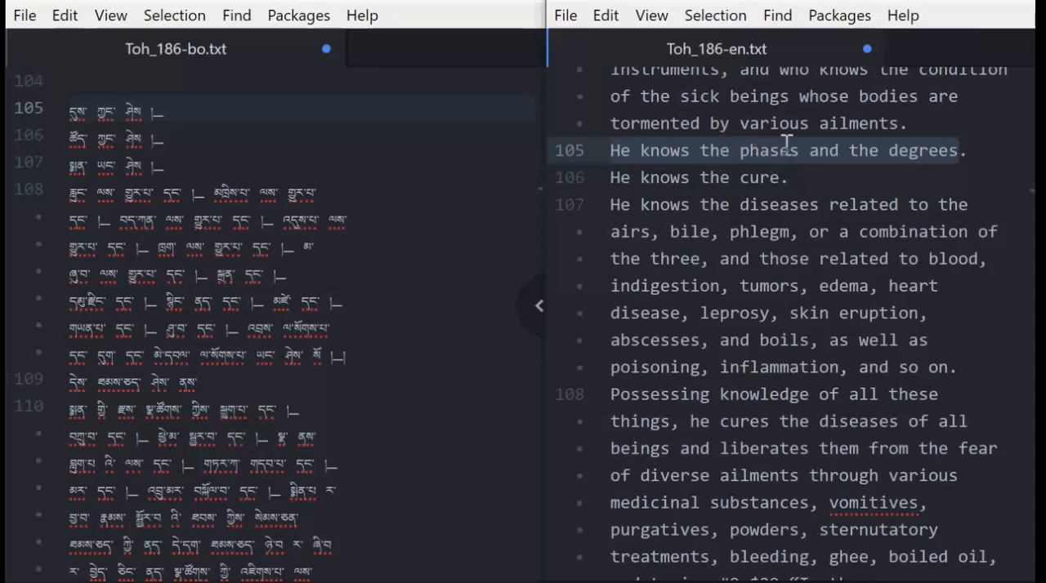
Recheck Tibetan lines 105 to 107 one by one against the English sentence "He knows the phases and the degrees.".
left_click(264, 112)
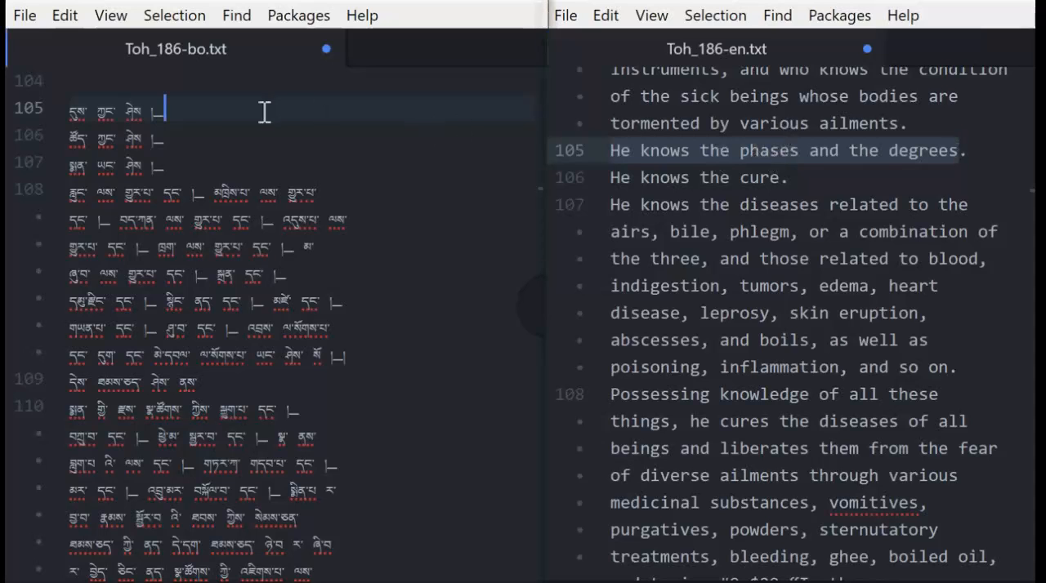
left_click(200, 140)
left_click(187, 188)
left_click(173, 133)
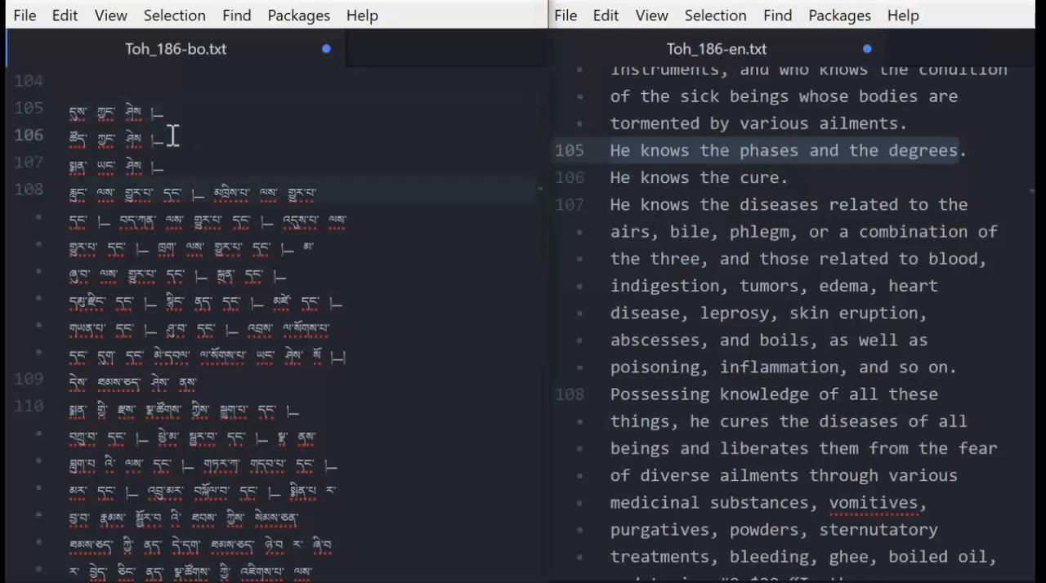
left_click(174, 113)
left_click(169, 135)
left_click(169, 162)
left_click(179, 131)
left_click(181, 111)
left_click(836, 157)
left_click(616, 156)
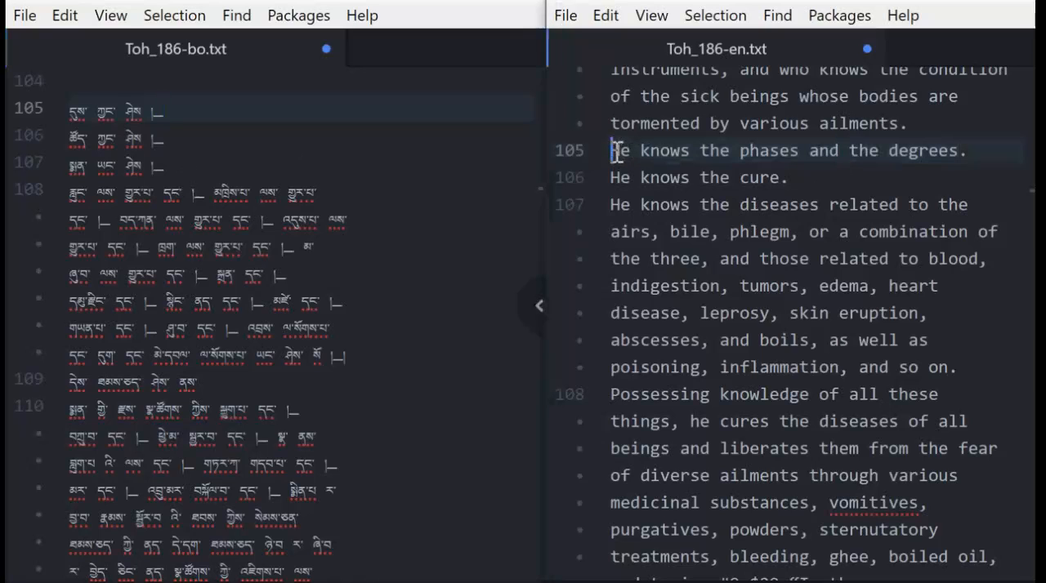
Duplicate the English line 105, "He knows the phases and the degrees.", onto a new line 106 directly below it.
left_click_drag(617, 152, 978, 152)
key("ctrl+c")
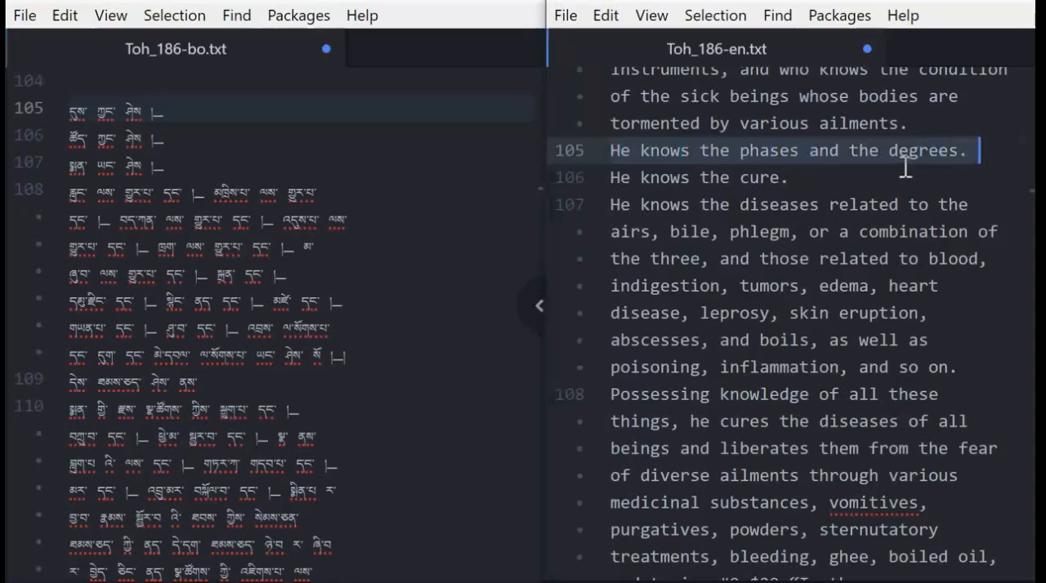
left_click(979, 151)
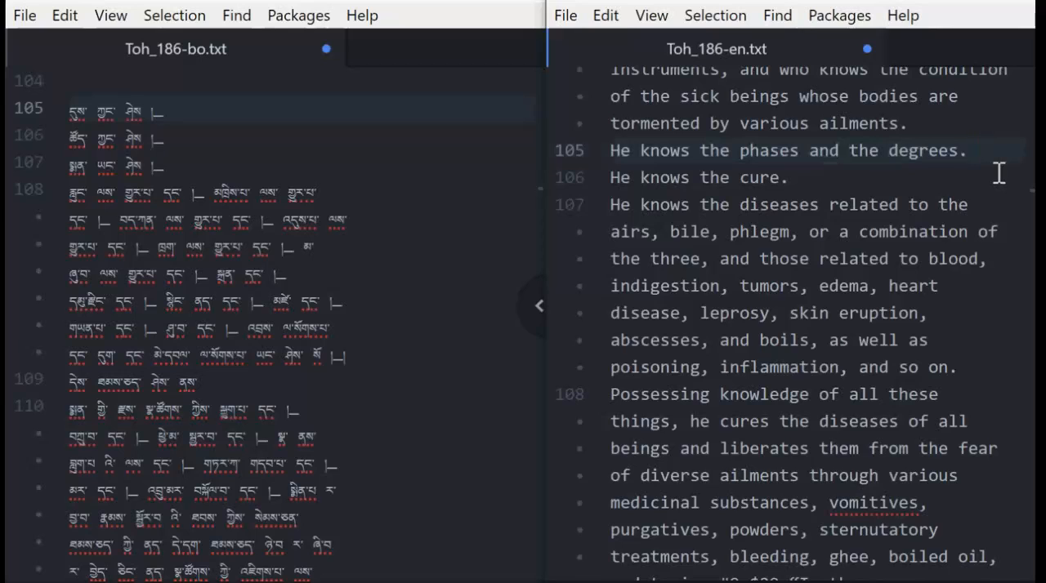
key("Return")
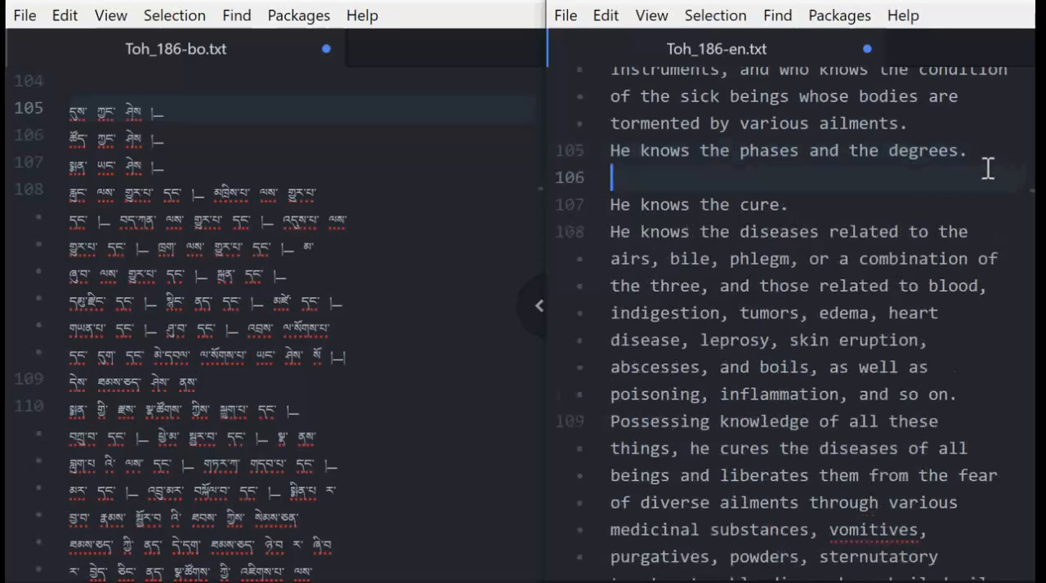
key("ctrl+v")
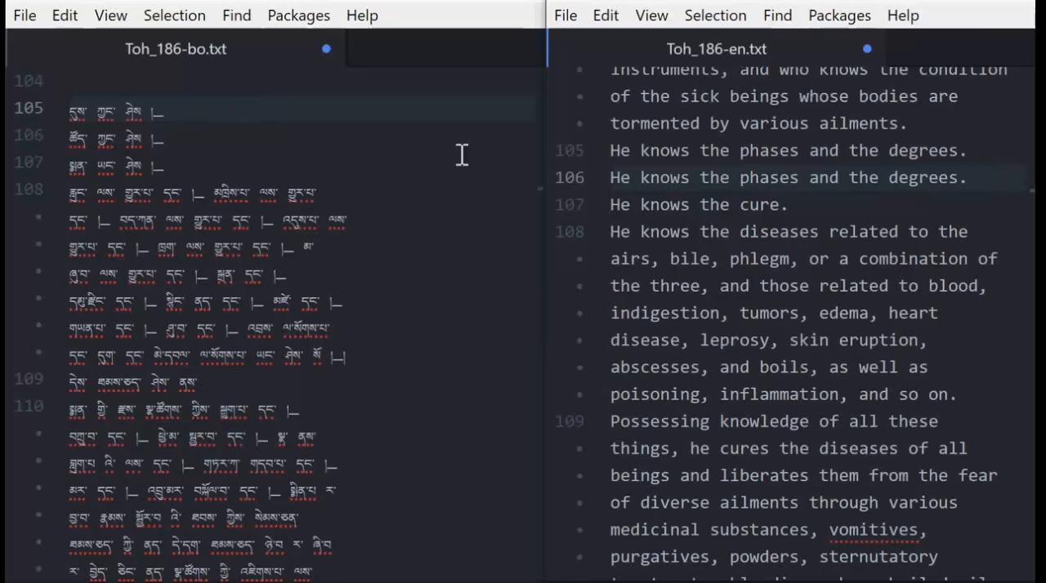
Enclose "and the degrees" in square brackets in English line 105.
left_click(613, 152)
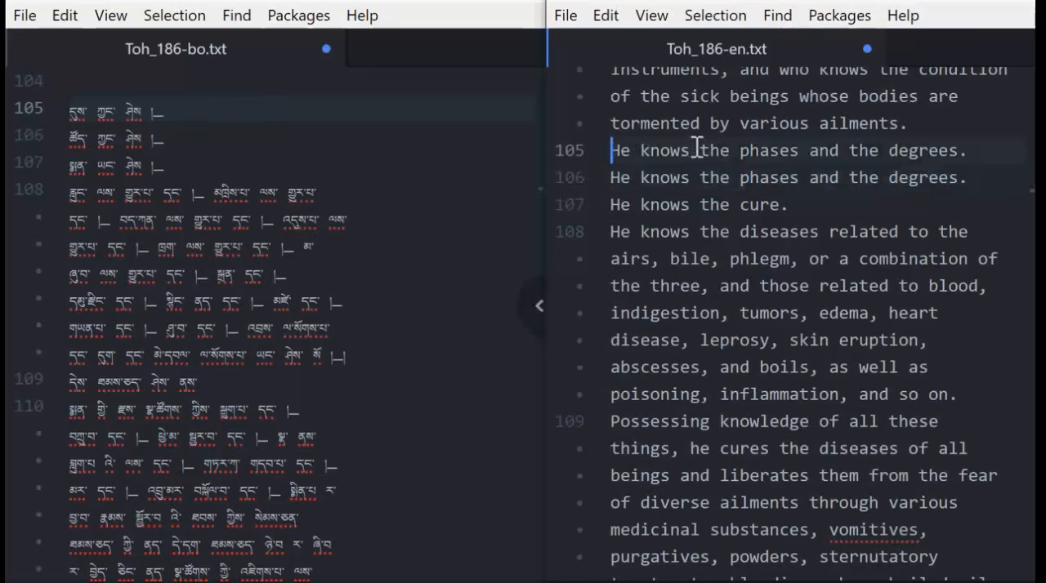
left_click(693, 152)
left_click(810, 150)
type("[")
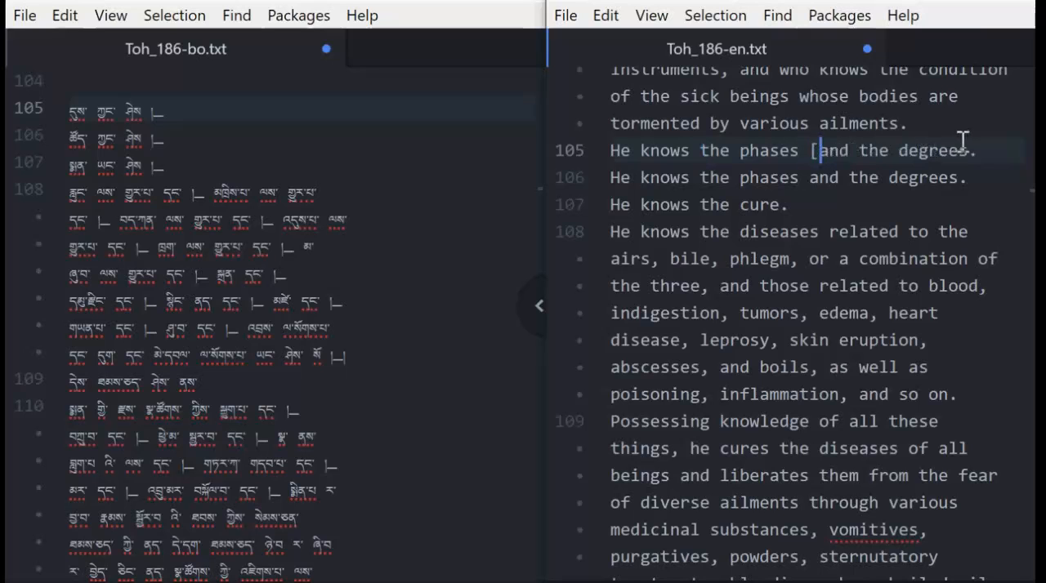
left_click(967, 150)
type("]")
Enclose "the phases and" in square brackets in English line 106, and review lines 105 to 107.
left_click(199, 140)
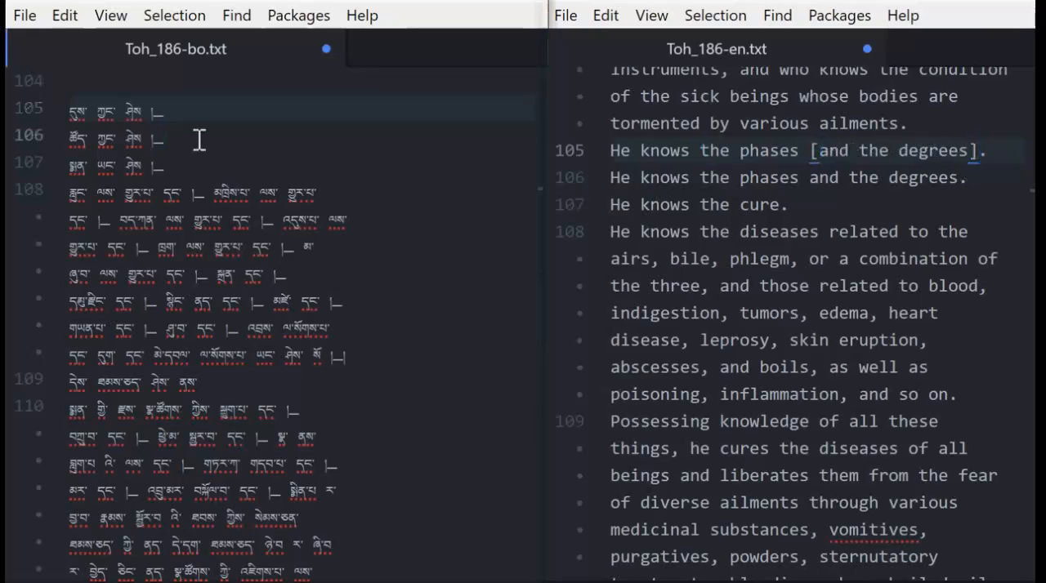
left_click(624, 178)
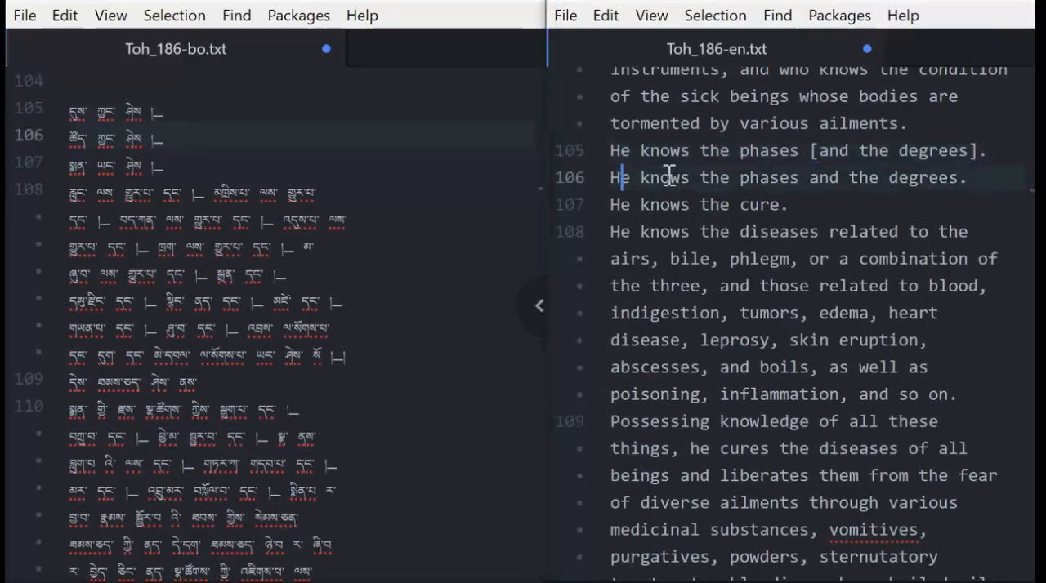
left_click(700, 177)
type("[")
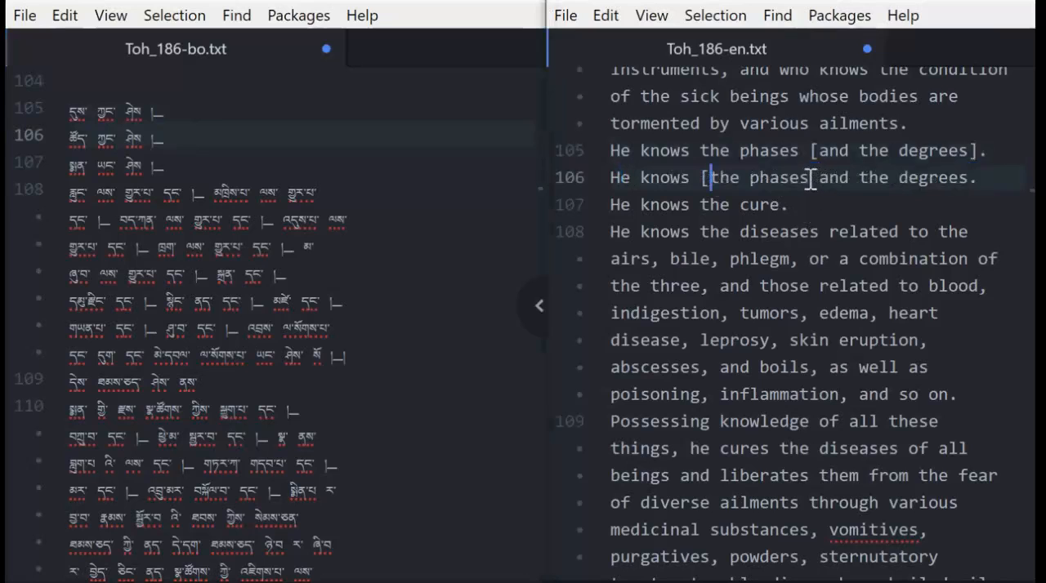
left_click(850, 177)
type("]")
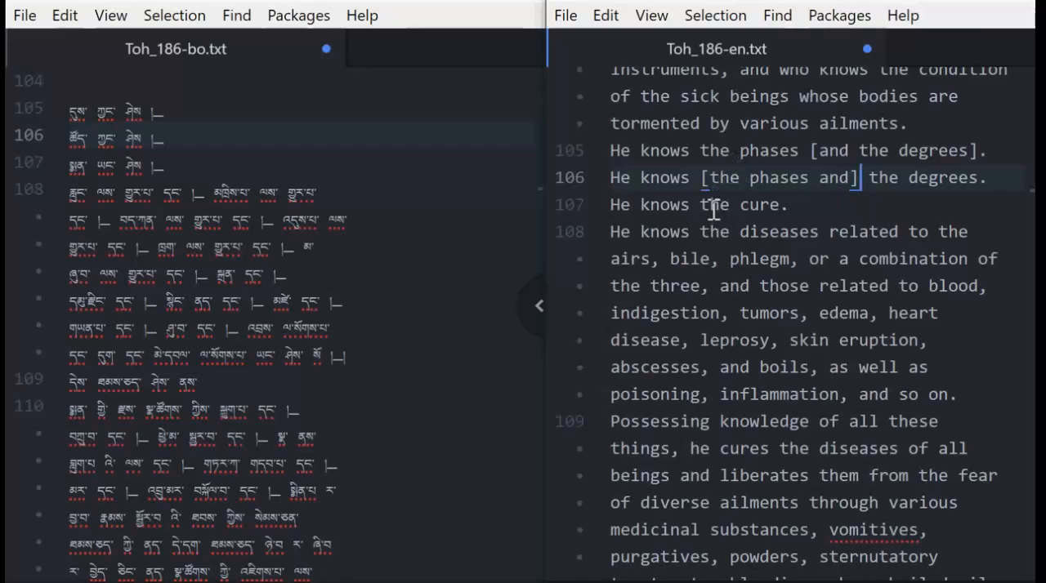
left_click(611, 205)
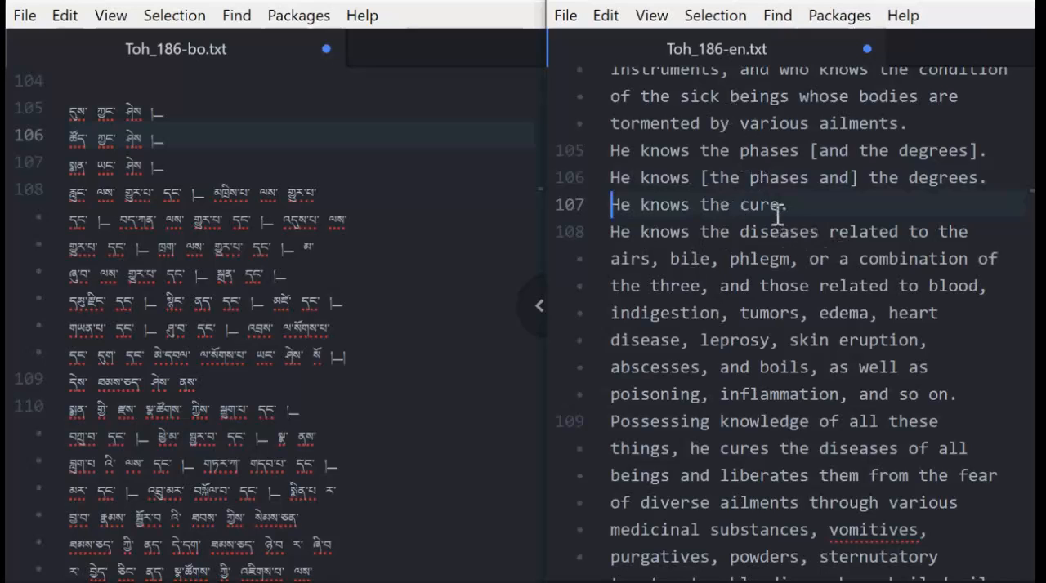
left_click(743, 175)
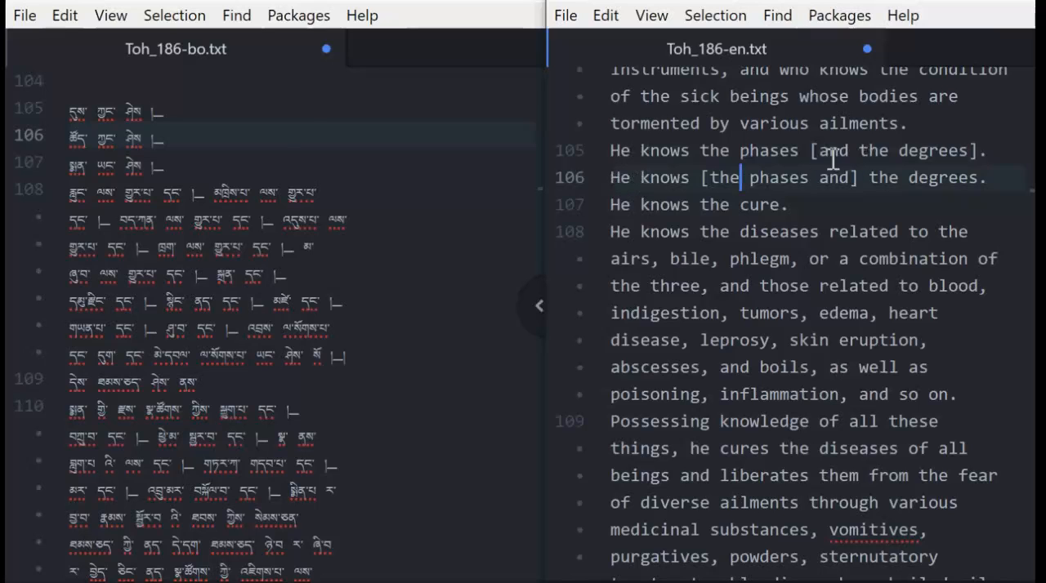
left_click(958, 153)
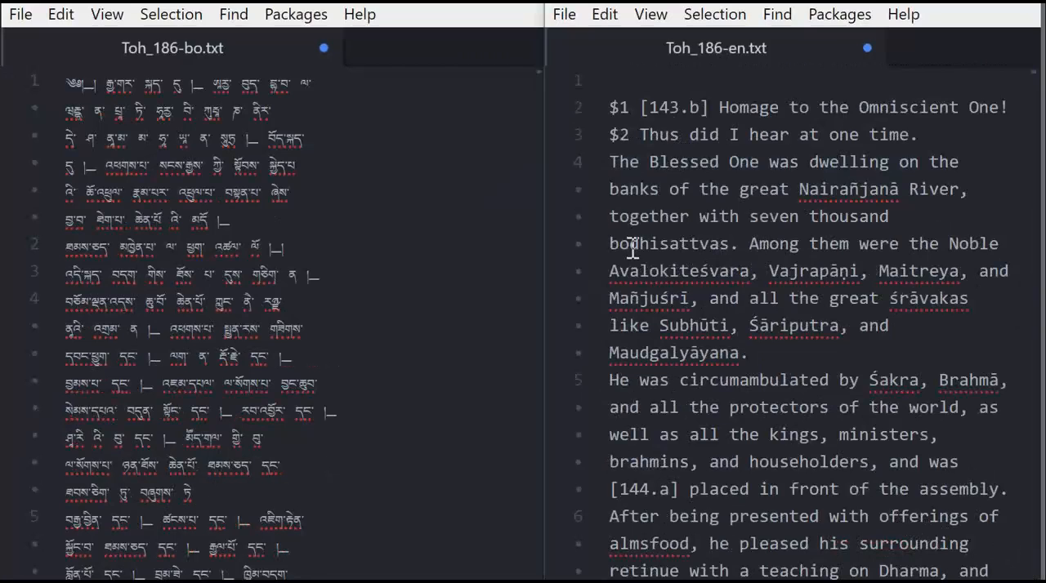
Examine the $1 and $2 markers that open lines 2 and 3 of the English file.
left_click(634, 135)
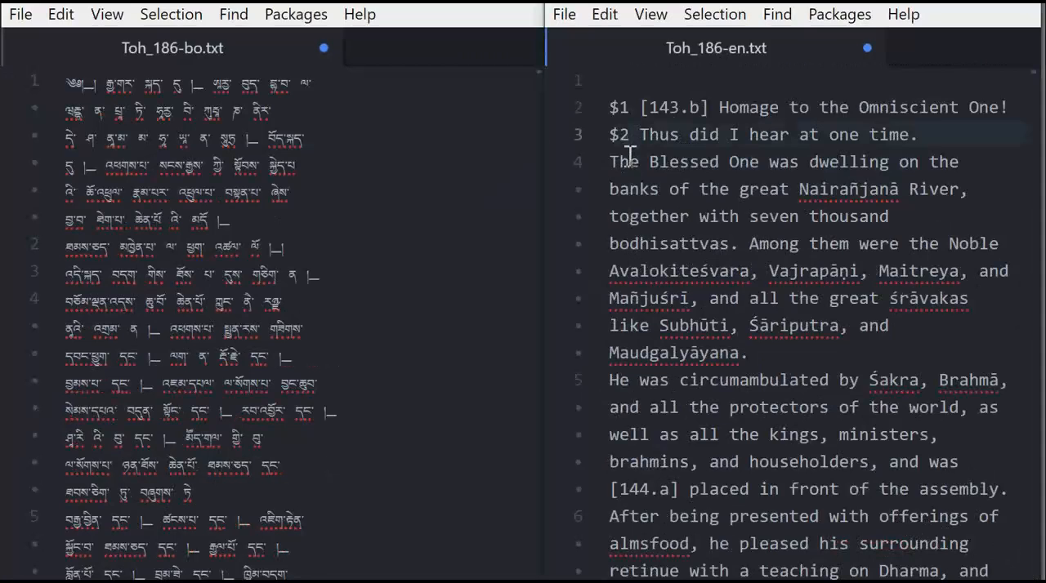
scroll(624, 184, "down", 2)
scroll(624, 183, "up", 2)
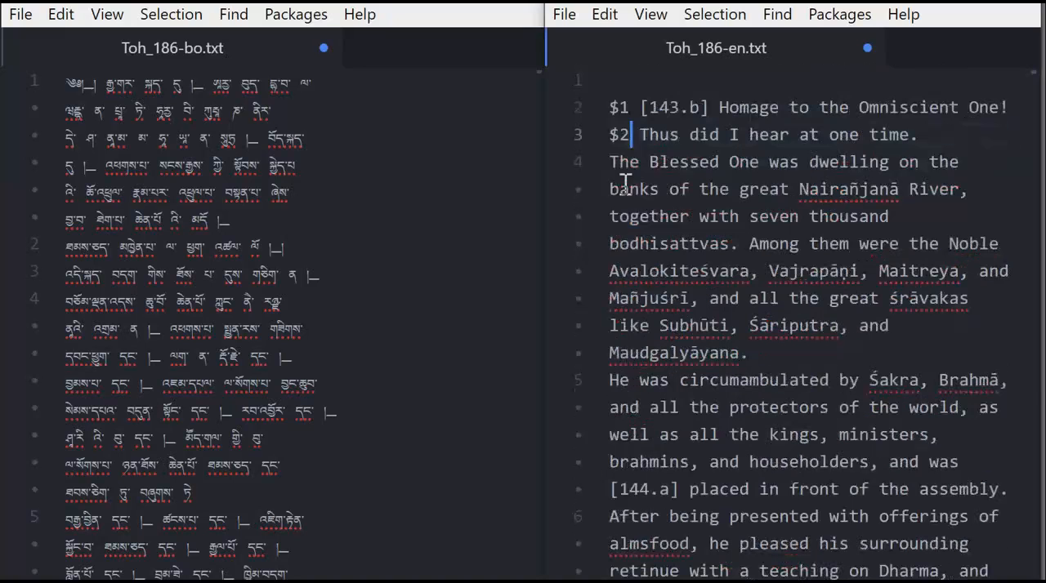
left_click(613, 107)
left_click_drag(620, 107, 633, 111)
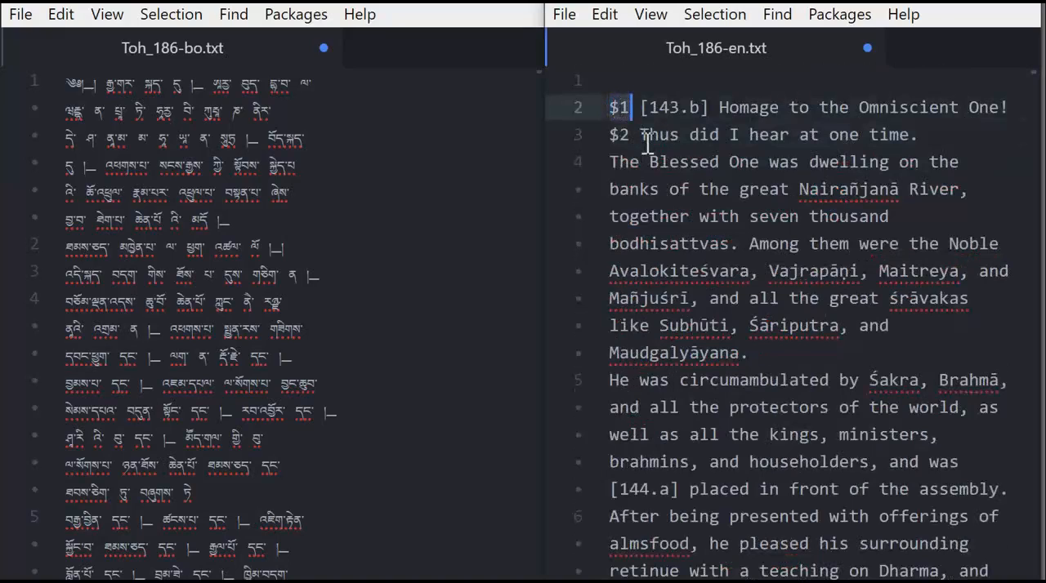
left_click(630, 135)
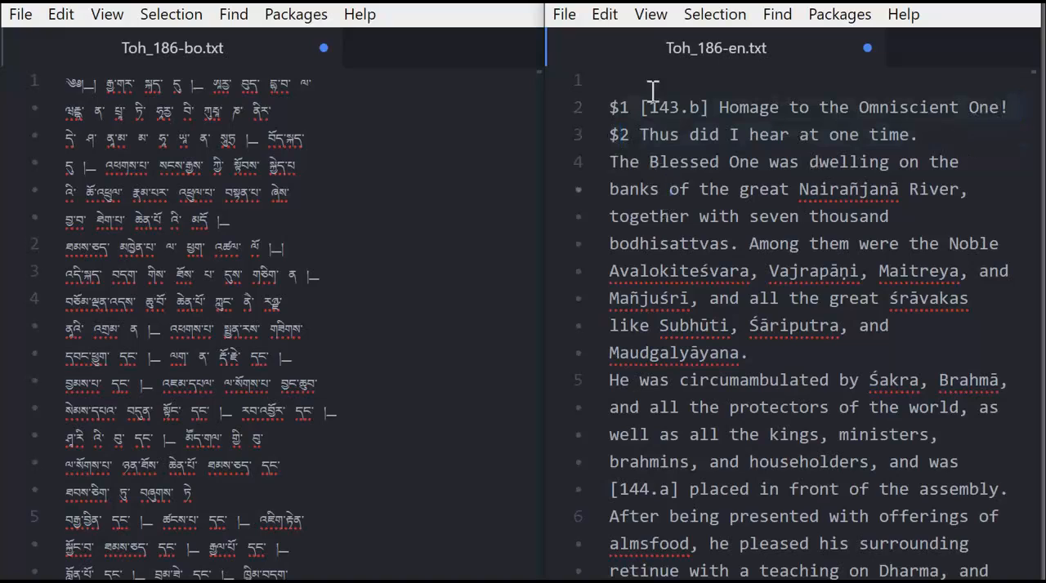
Compare the [143.b] reference in English line 2 with the bracketed [144b] reference above line 17 of the Tibetan file.
left_click(708, 107)
mouse_move(709, 107)
left_mouse_down()
mouse_move(642, 108)
mouse_move(709, 107)
left_mouse_up()
scroll(365, 237, "down", 15)
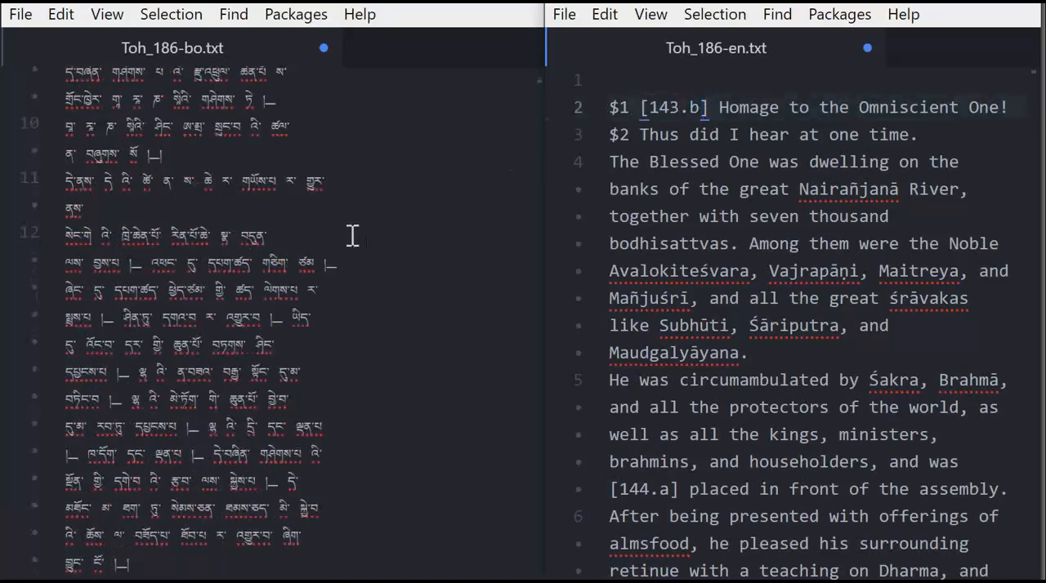
scroll(320, 299, "down", 5)
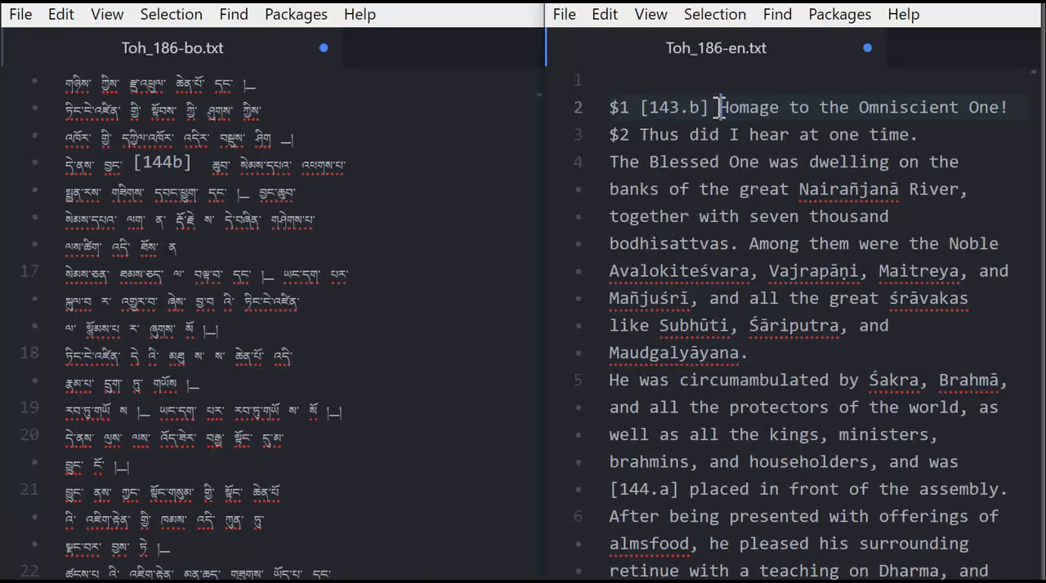
left_click(661, 108)
left_click_drag(642, 98, 705, 107)
Search the English file for "#" and close the search at the first match.
left_click(790, 299)
key("ctrl+f")
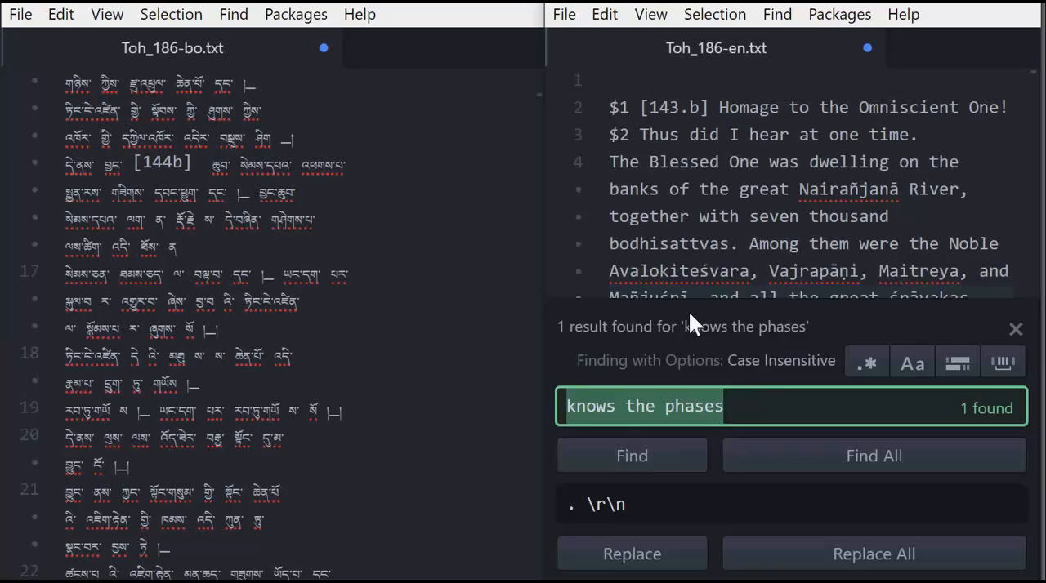
type("#")
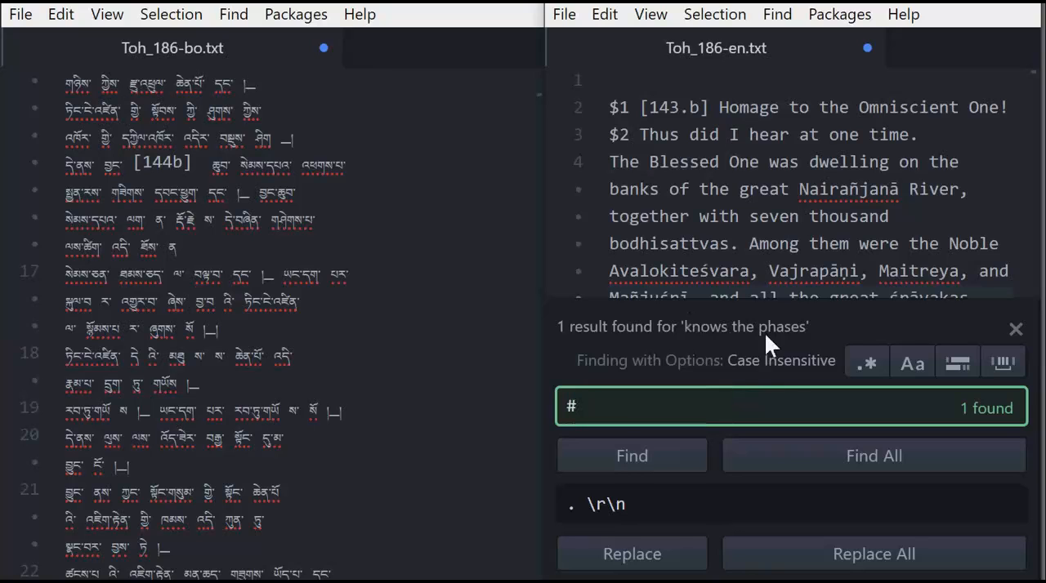
left_click(618, 456)
left_click(800, 231)
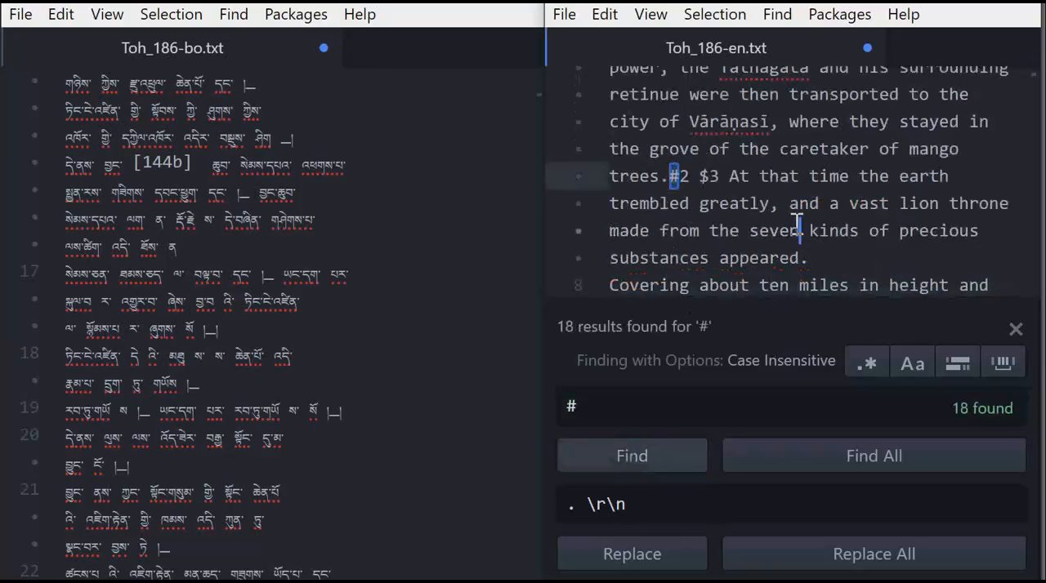
left_click(1015, 331)
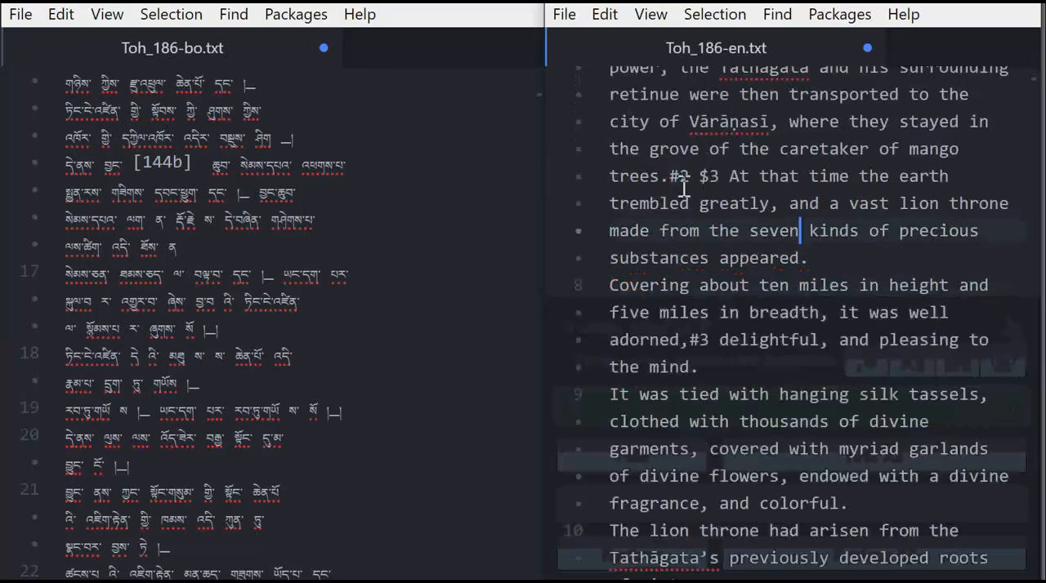
Examine the #2 marker after "the caretaker of mango trees." in English line 7.
left_click(678, 175)
left_click_drag(678, 175, 684, 177)
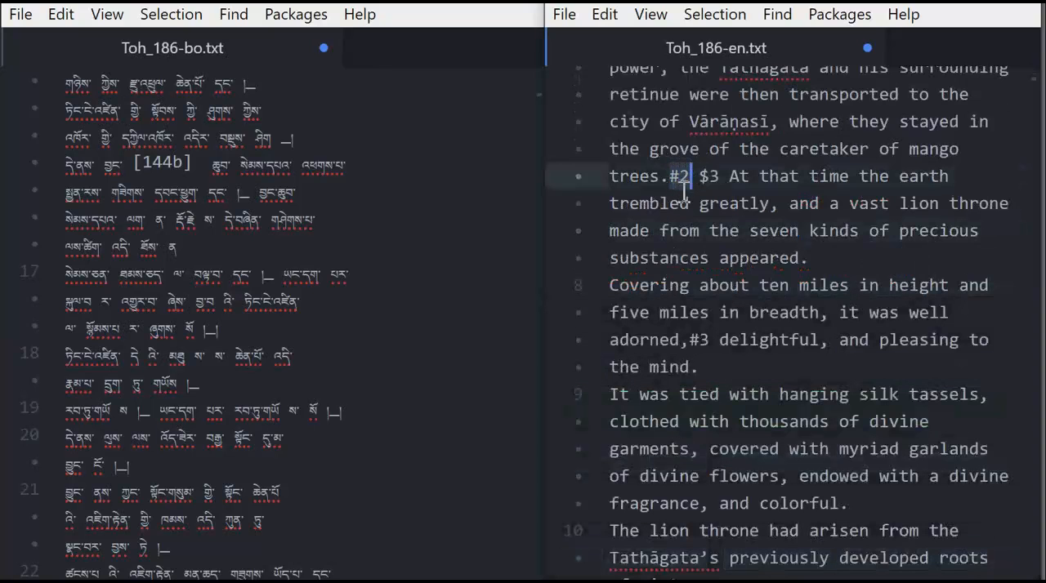
scroll(683, 196, "up", 3)
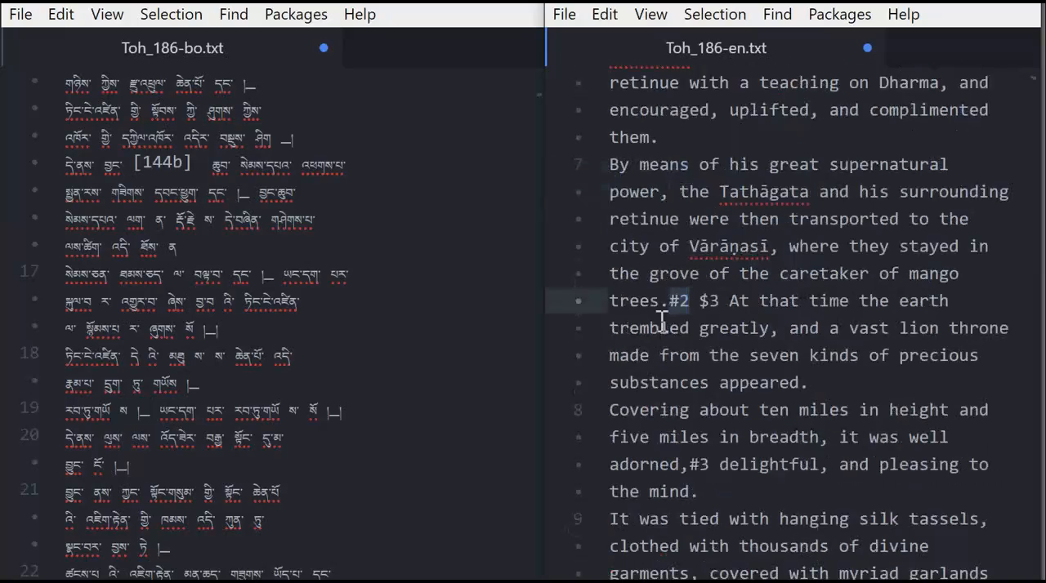
left_click(678, 301)
left_click(672, 301)
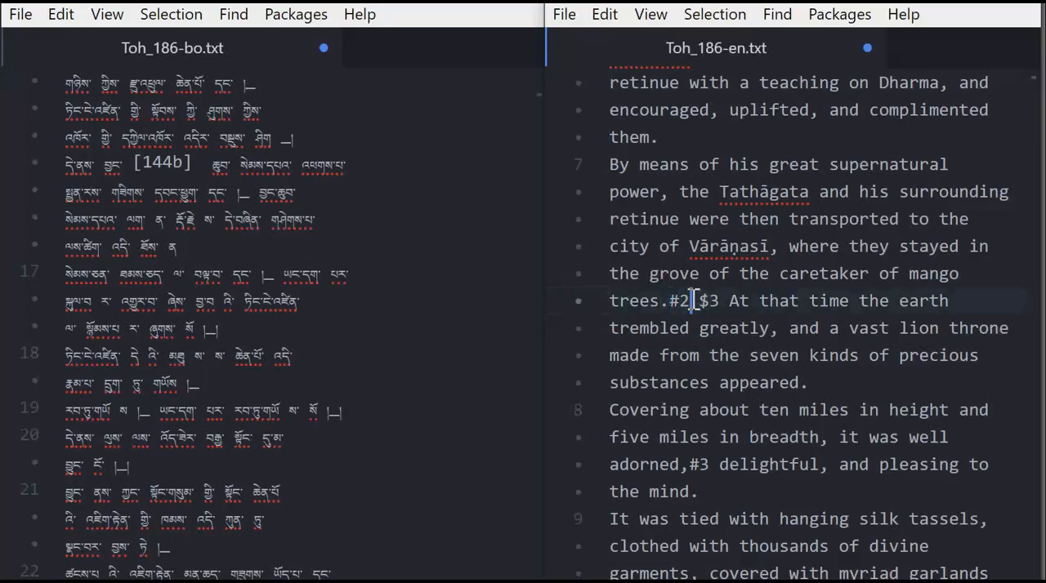
Split English line 7 after the #2 marker so that "$3 At that time the earth trembled" starts a new line.
left_click(709, 301)
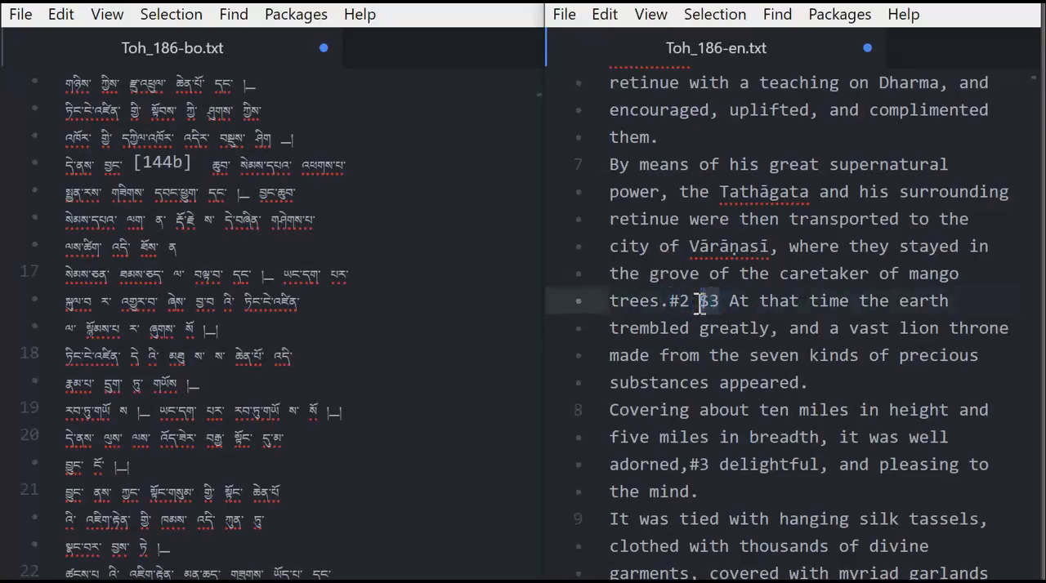
left_click(682, 301)
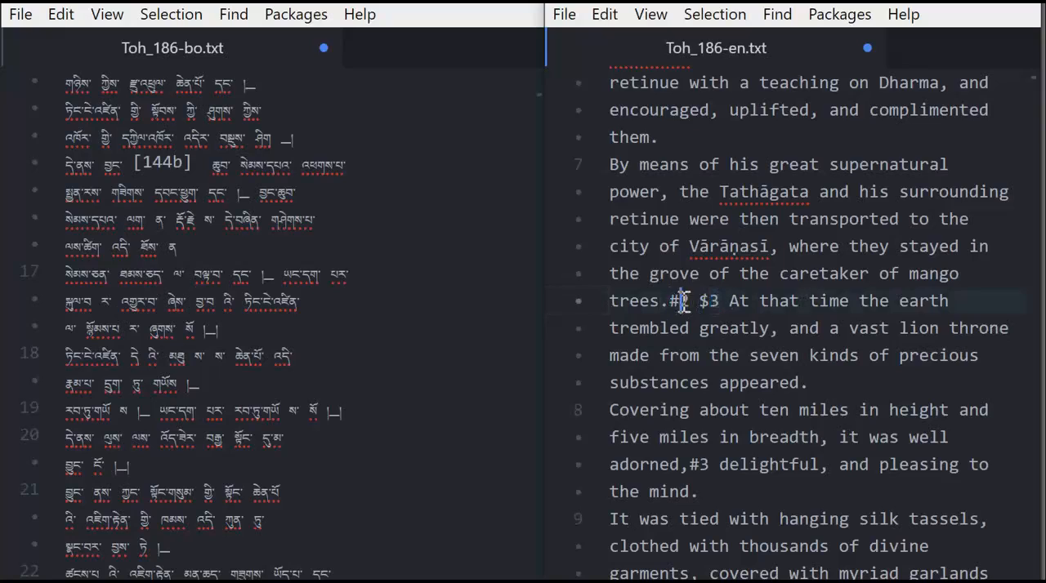
left_click(691, 301)
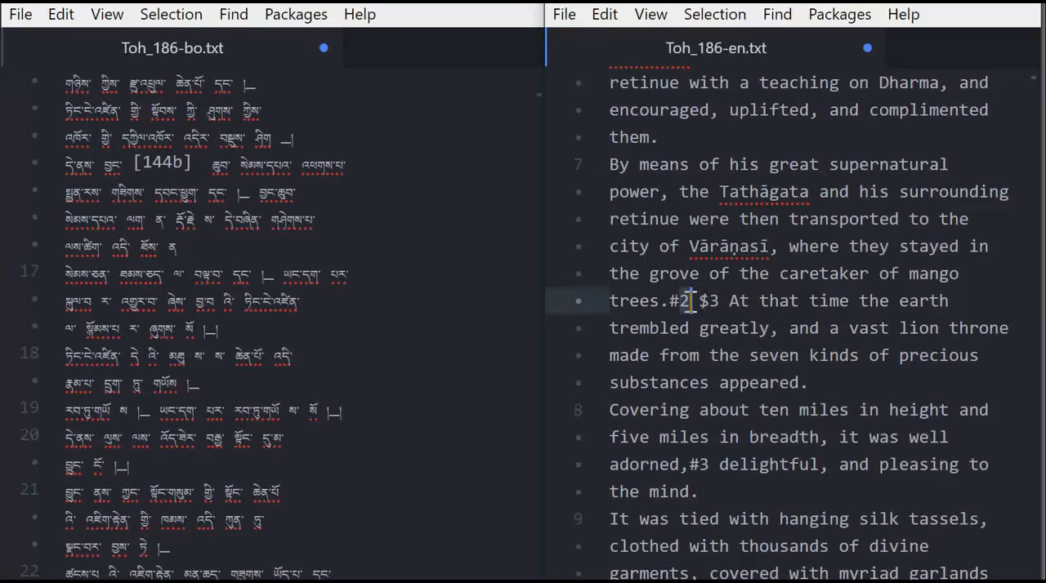
left_click(703, 301)
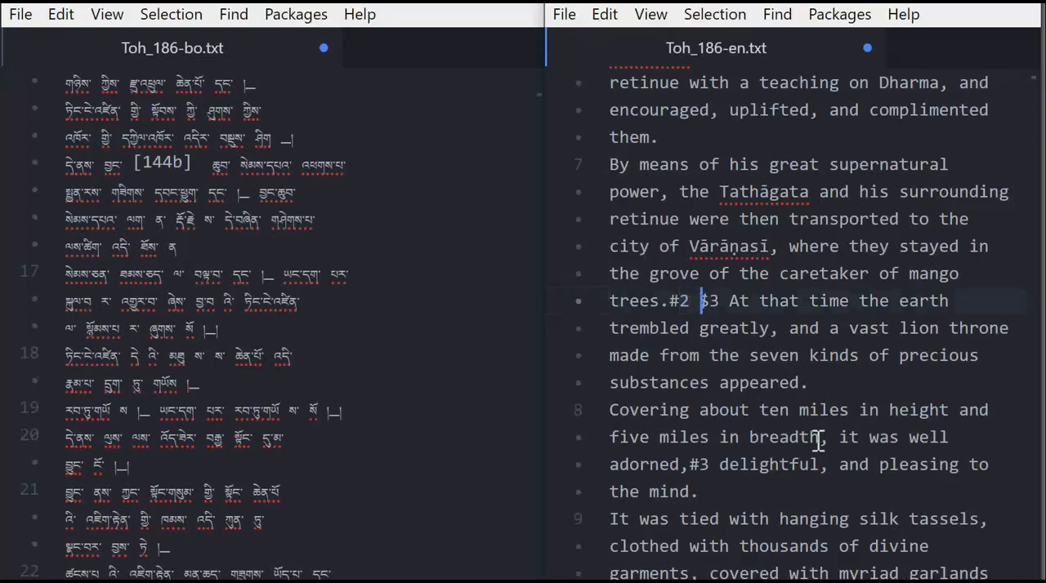
key("Return")
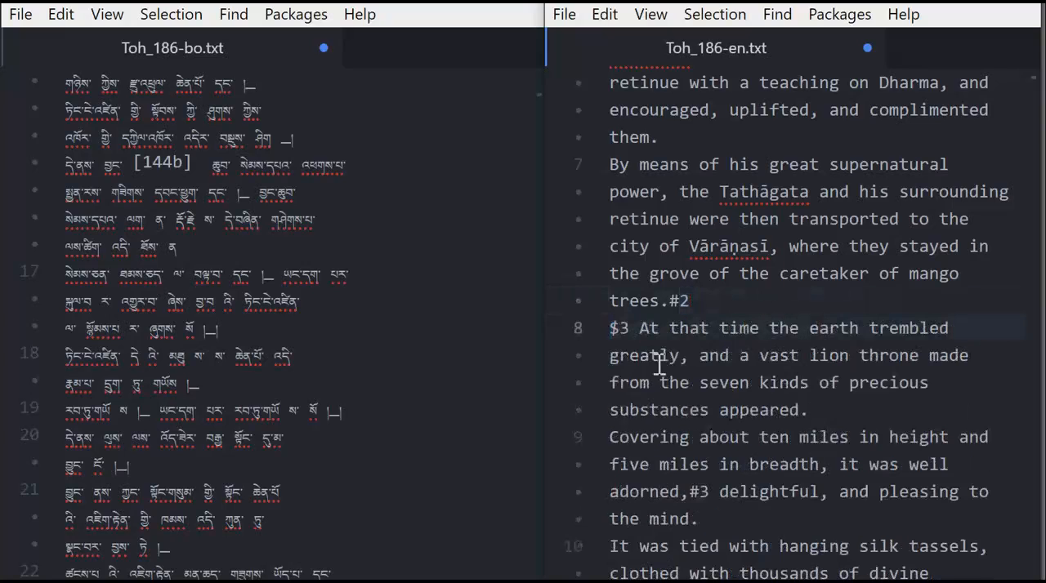
Examine the #2 marker ending English line 7 and compare that line with Tibetan lines 6 to 12.
left_click(661, 301)
double_click(683, 300)
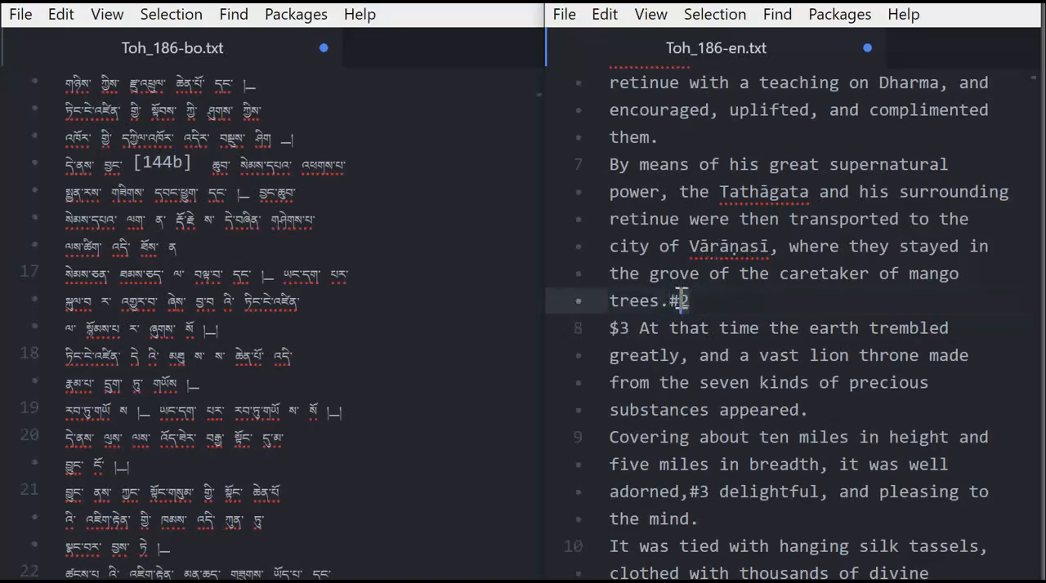
left_click(690, 312)
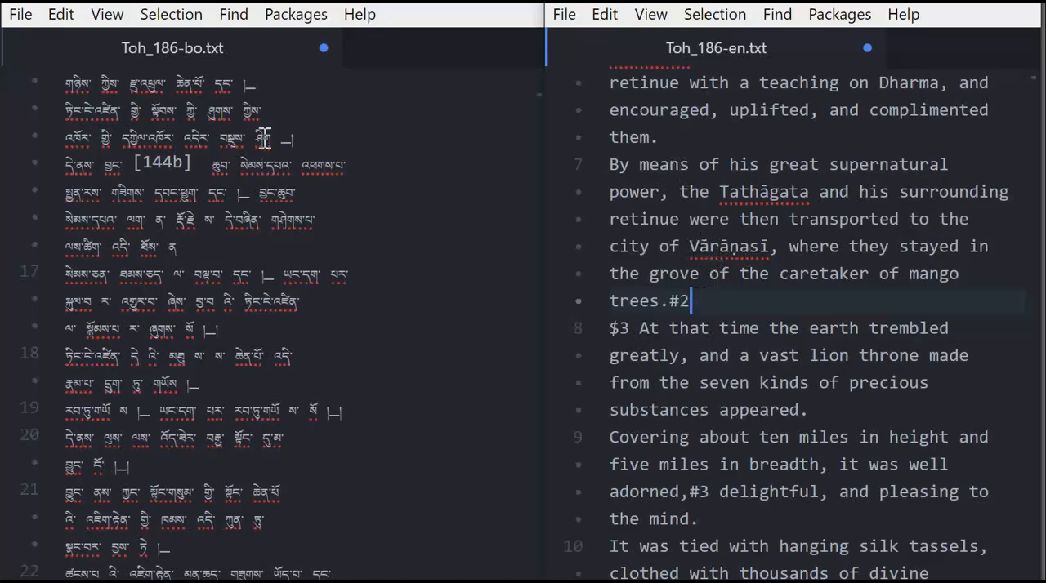
left_click(258, 219)
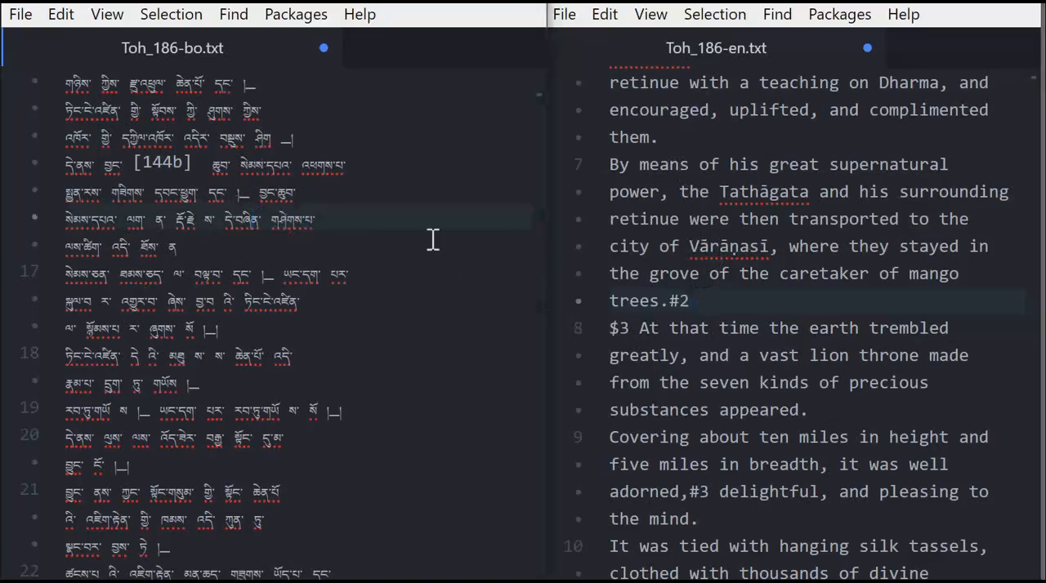
left_click(676, 327)
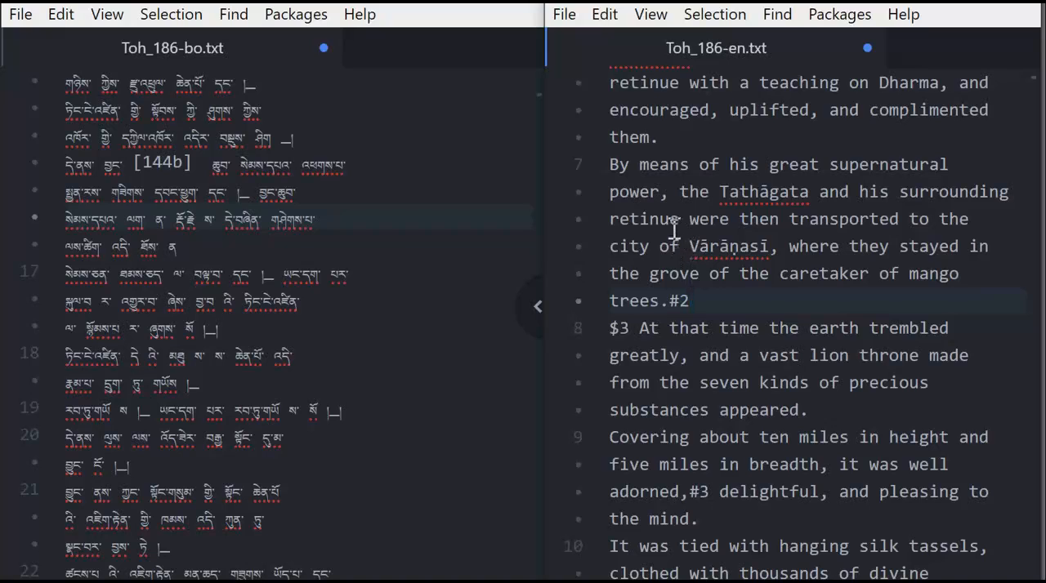
left_click(615, 167)
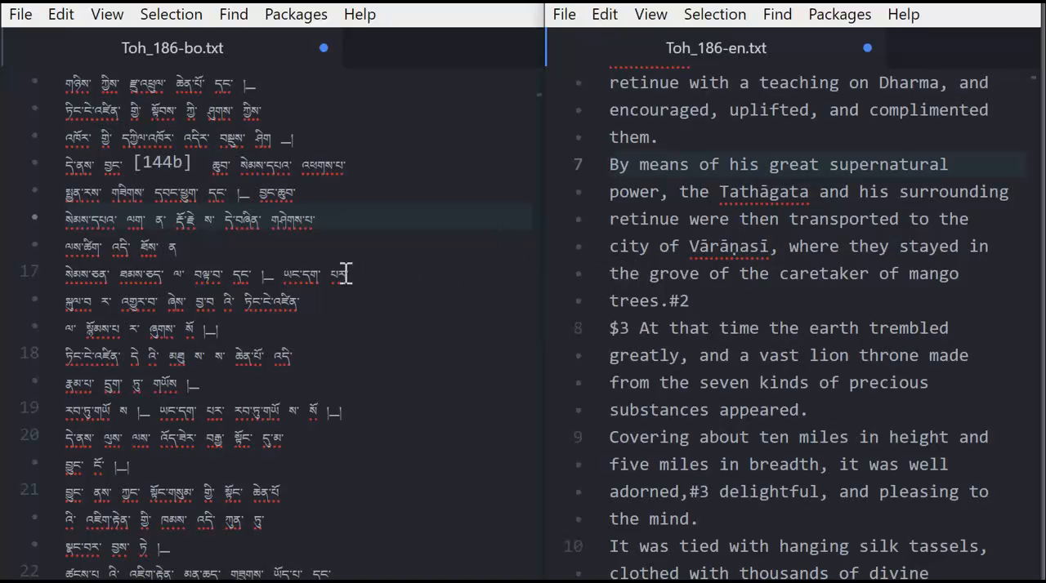
scroll(344, 273, "up", 3)
scroll(343, 273, "up", 15)
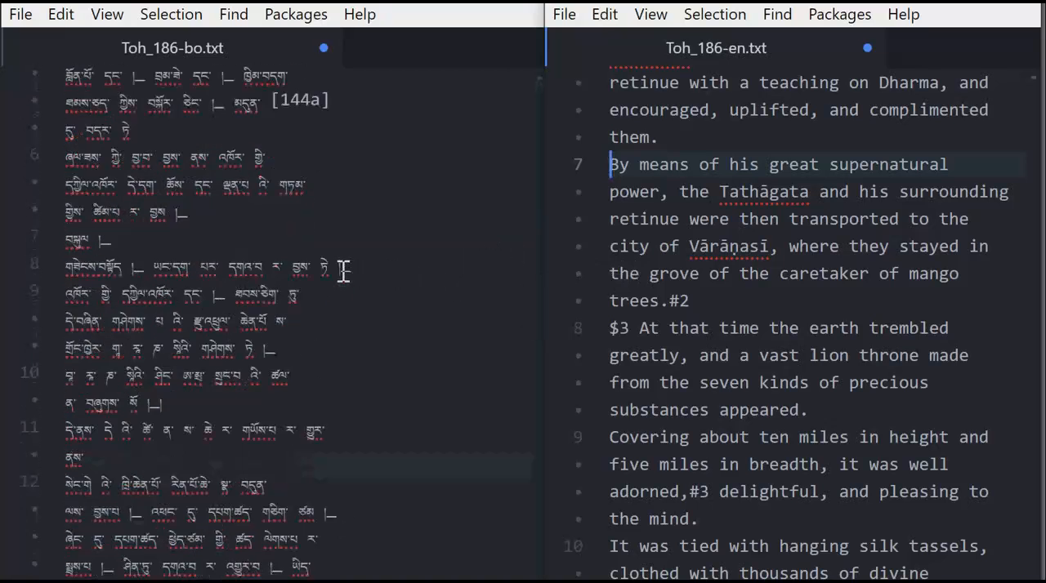
scroll(343, 271, "down", 5)
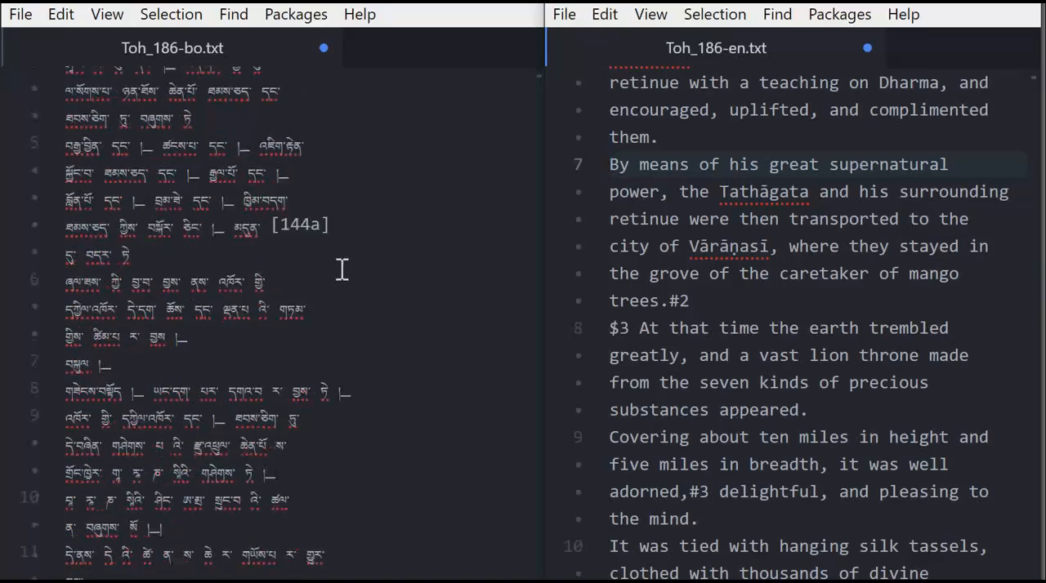
scroll(343, 270, "down", 2)
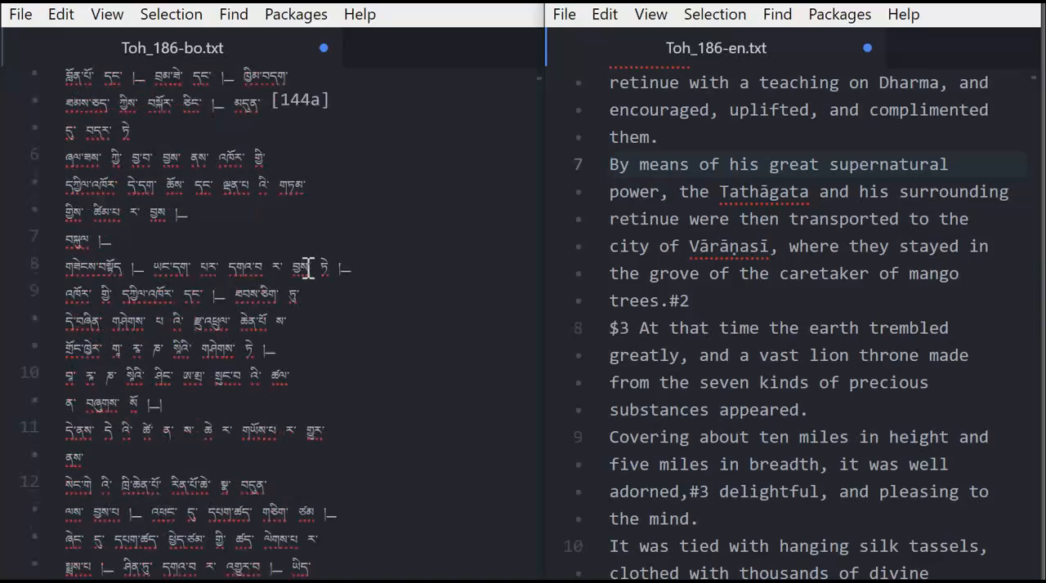
scroll(196, 339, "down", 2)
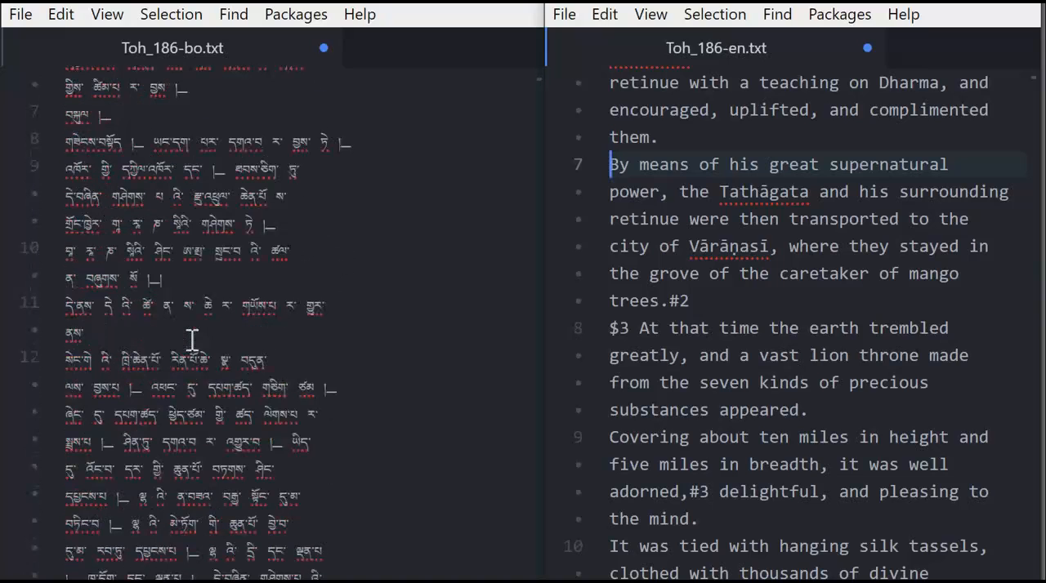
left_click(156, 141)
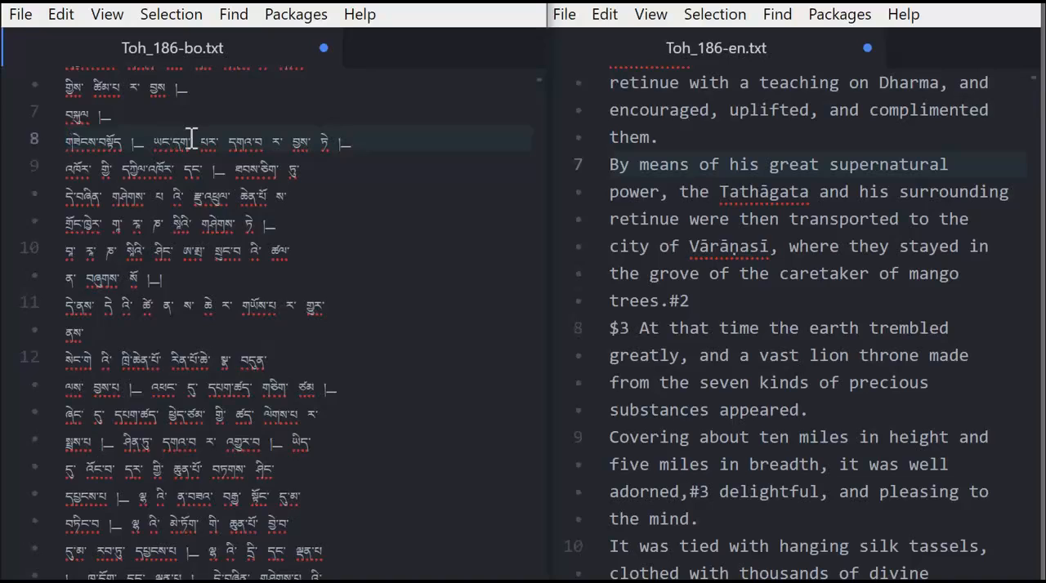
Insert a "!" marker at the start of line 7 in the Tibetan file.
scroll(192, 139, "up", 2)
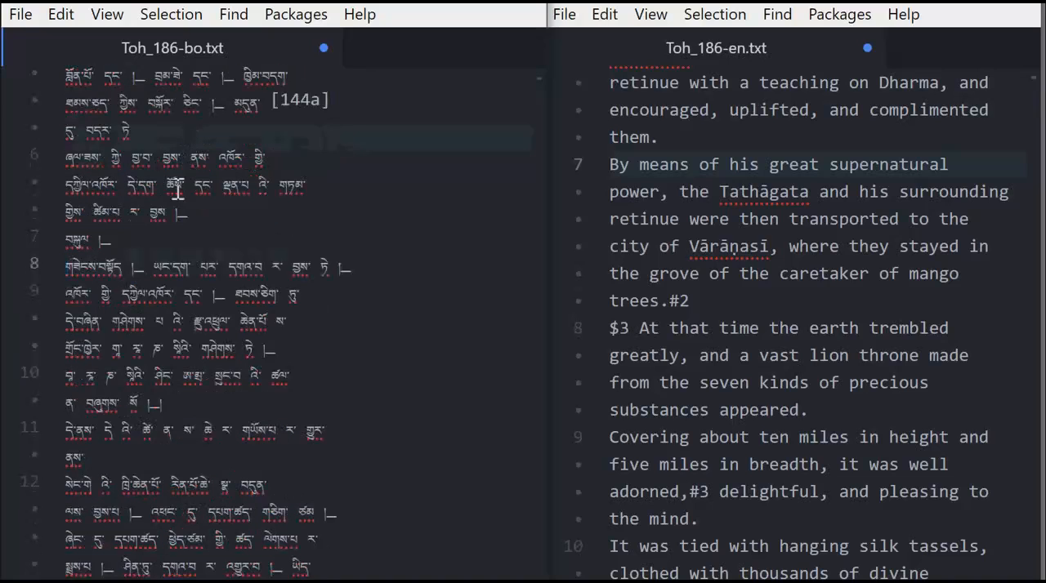
left_click(67, 236)
left_click(63, 240)
type("!")
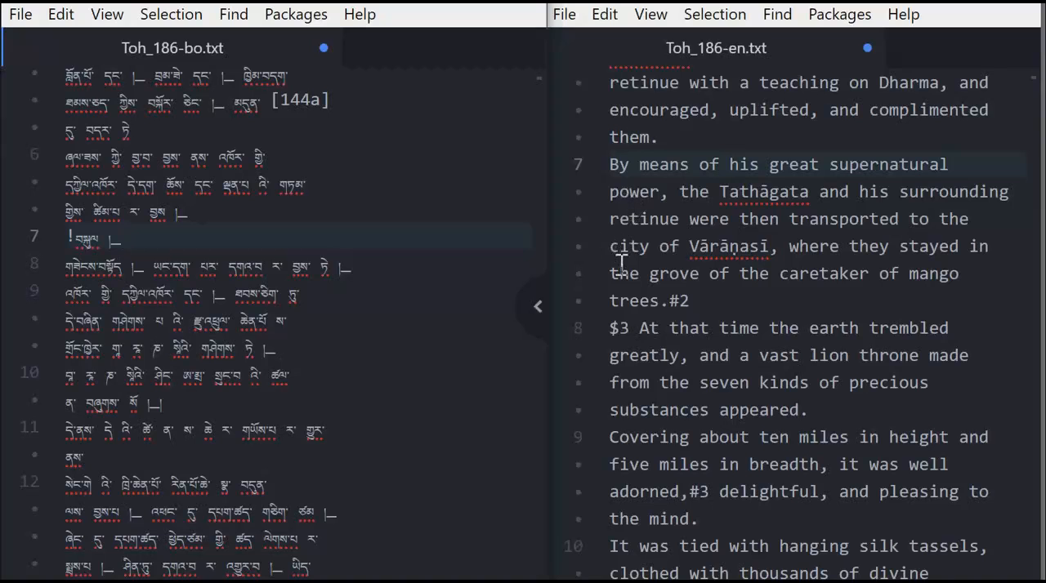
Insert a "%" marker before "Covering about ten miles" at the start of line 9 in the English file.
scroll(629, 280, "down", 3)
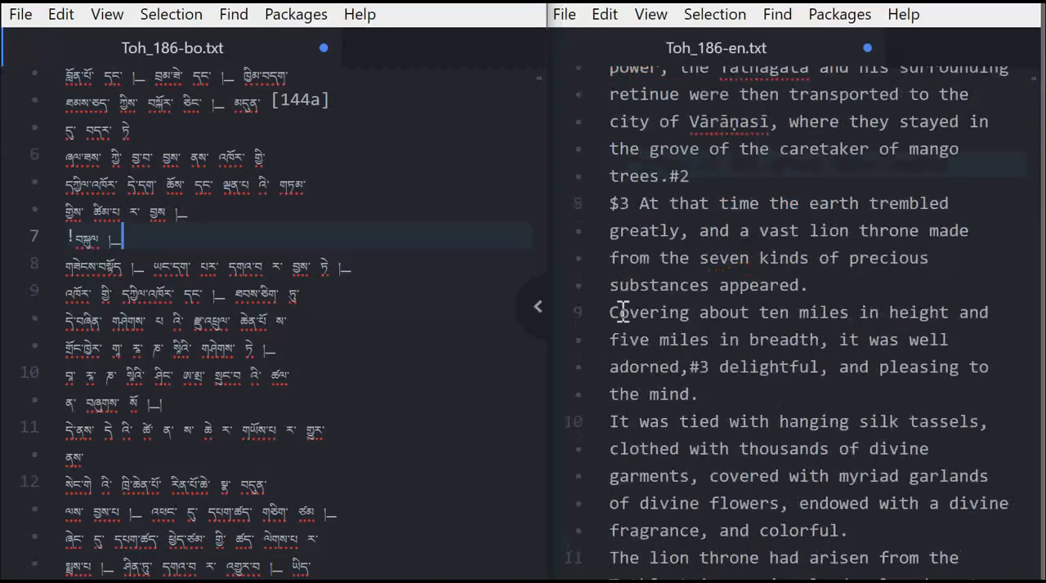
left_click(630, 315)
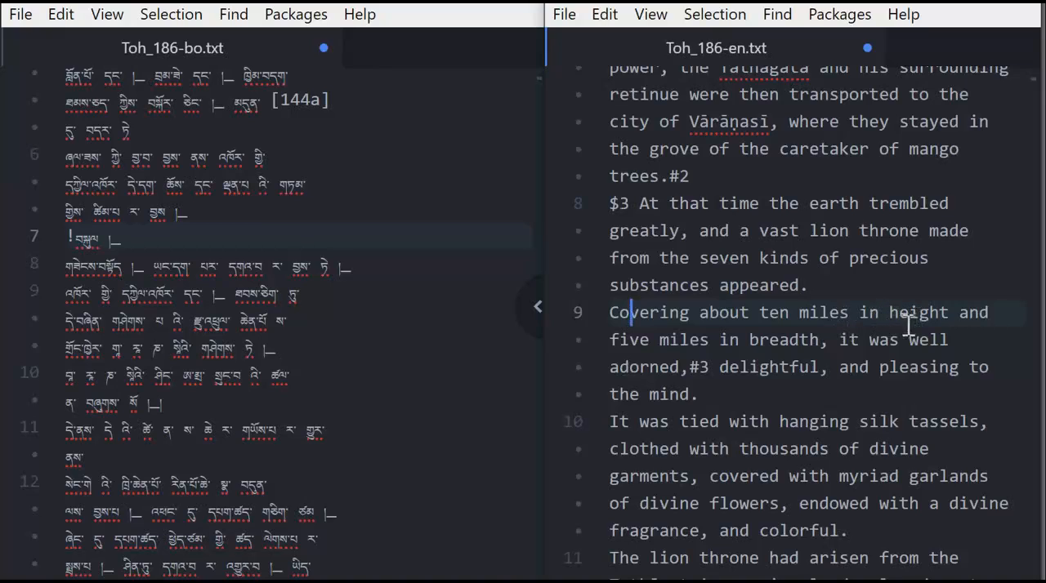
left_click(611, 312)
type("%")
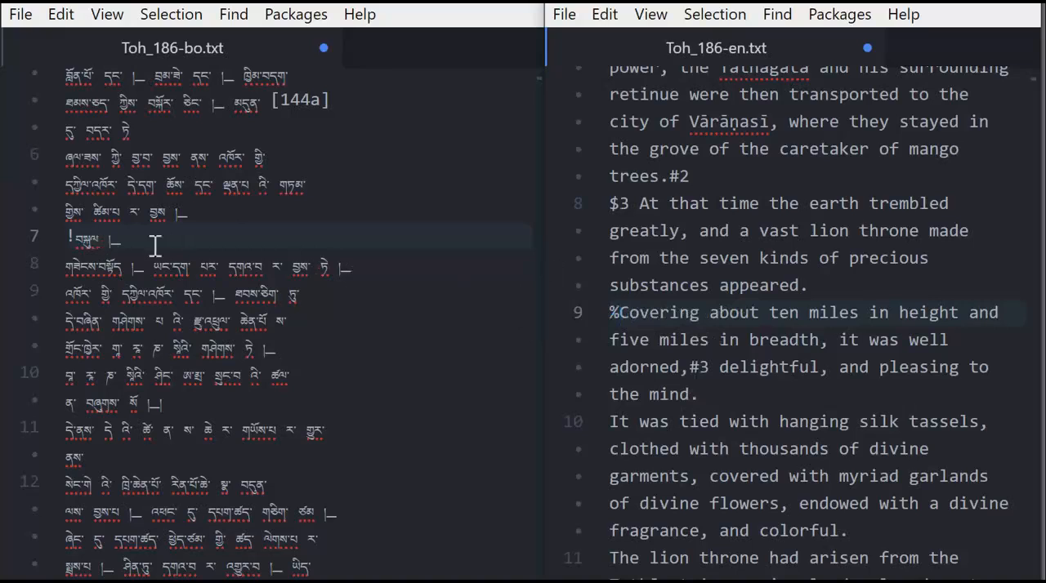
Compare the % marker opening English line 9 with the ! marker opening Tibetan line 7.
left_click(615, 313)
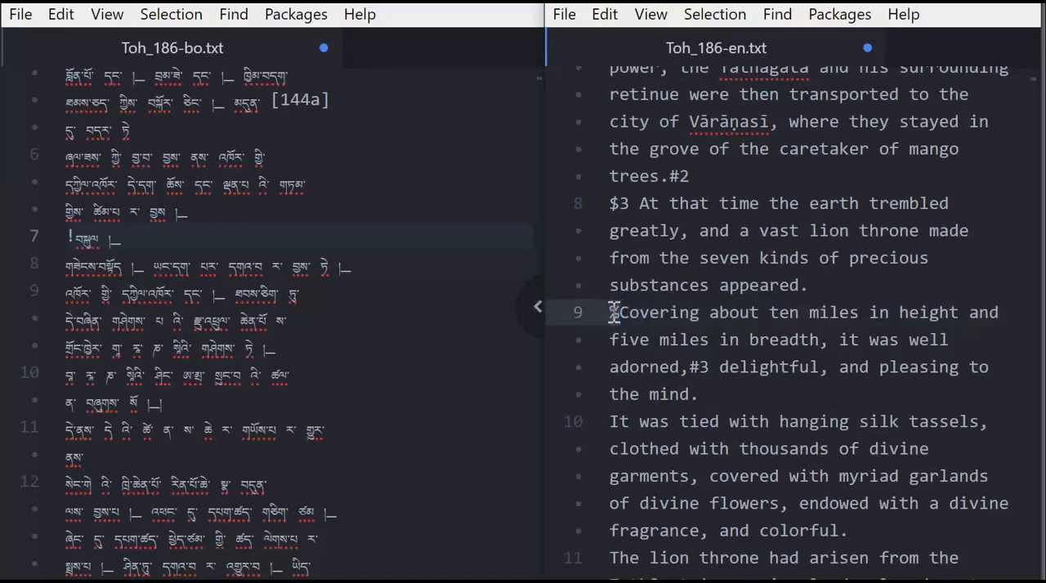
left_click(612, 313)
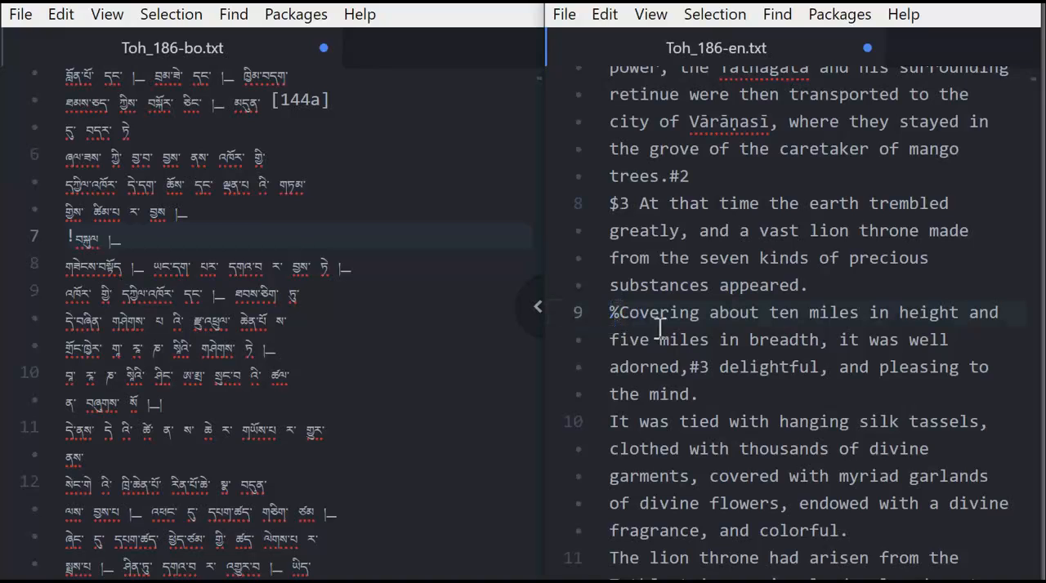
left_click(619, 313)
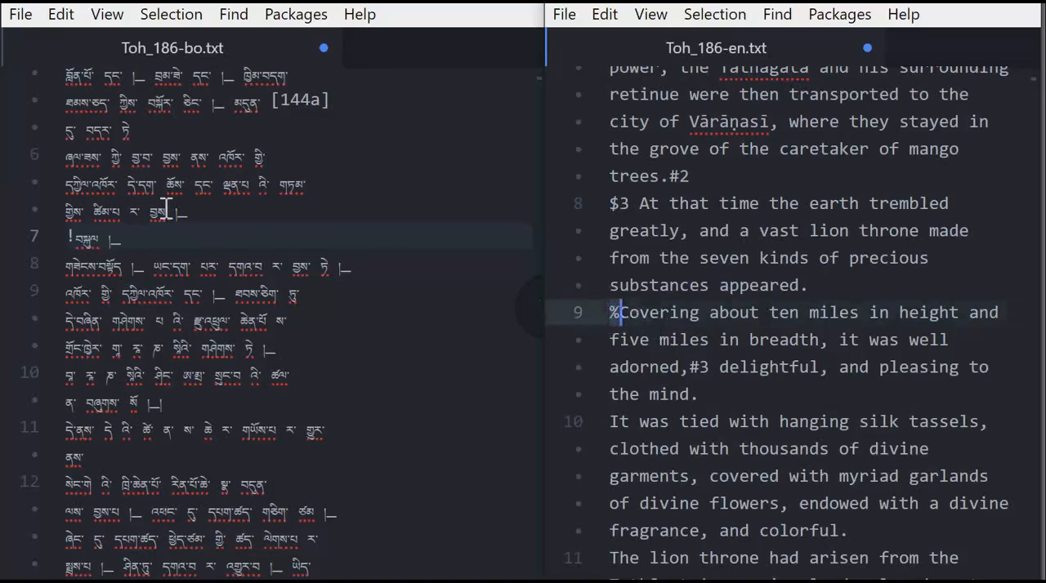
left_click(66, 231)
type("!")
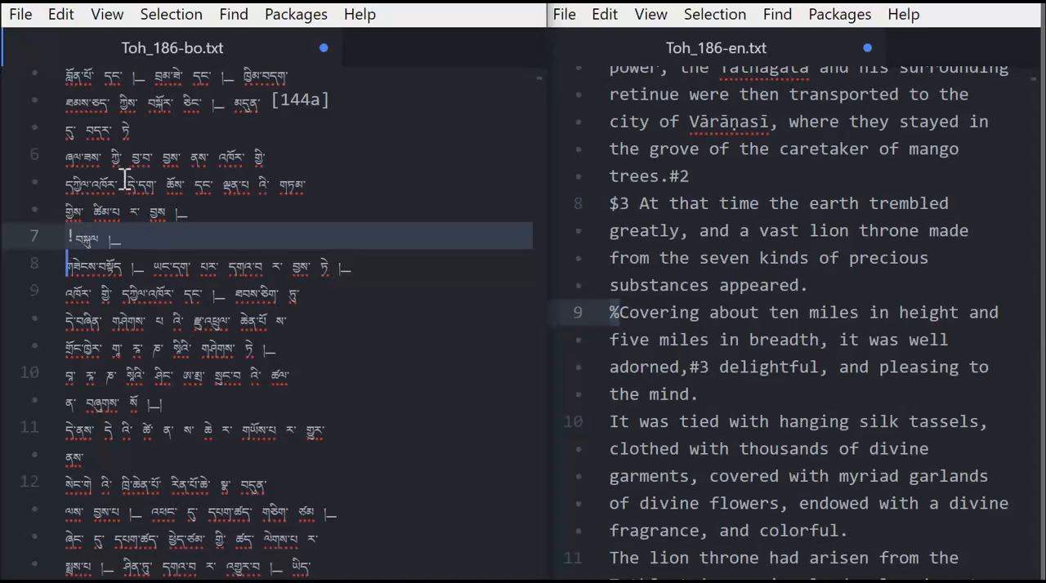
left_click(613, 315)
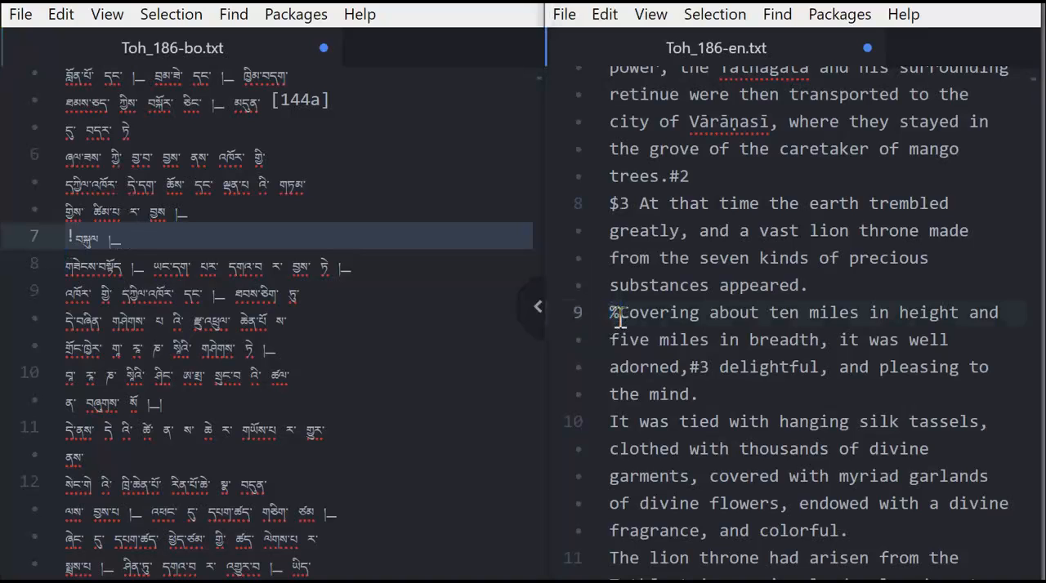
left_click(613, 315)
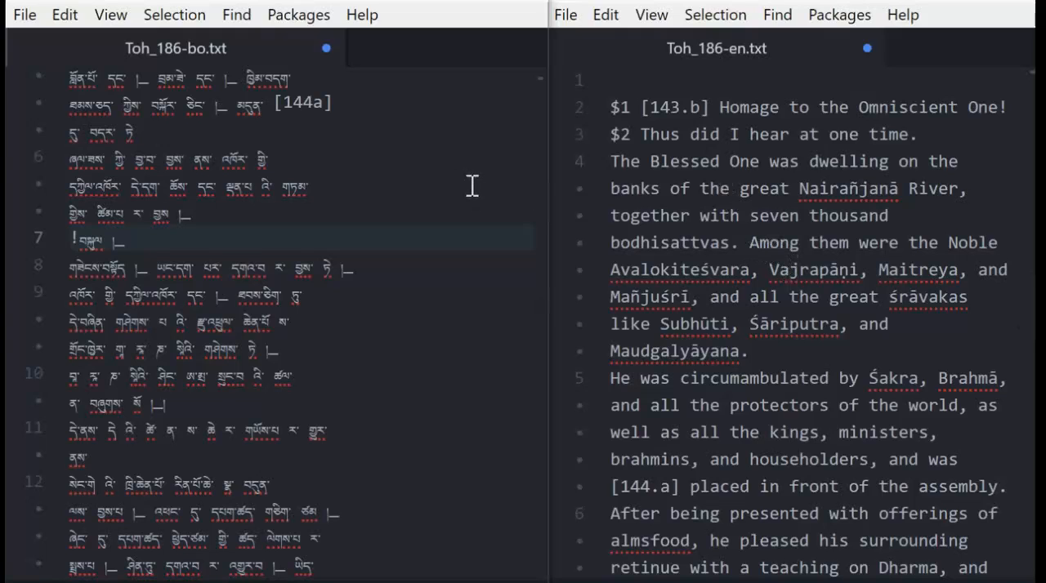
Review the opening lines of the Tibetan file alongside the opening lines of the English file.
scroll(343, 176, "up", 6)
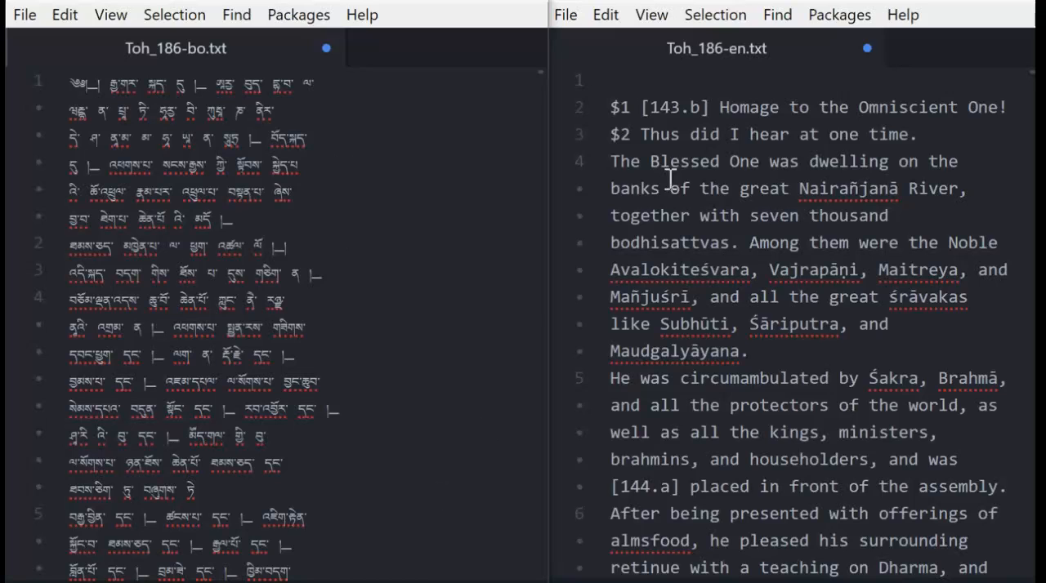
left_click(756, 288)
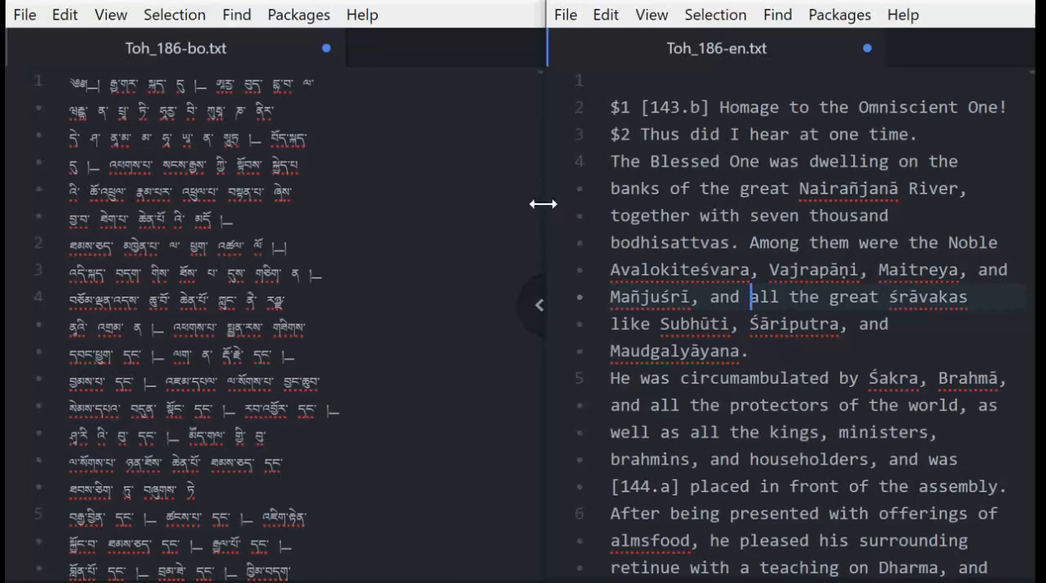
left_click(382, 280)
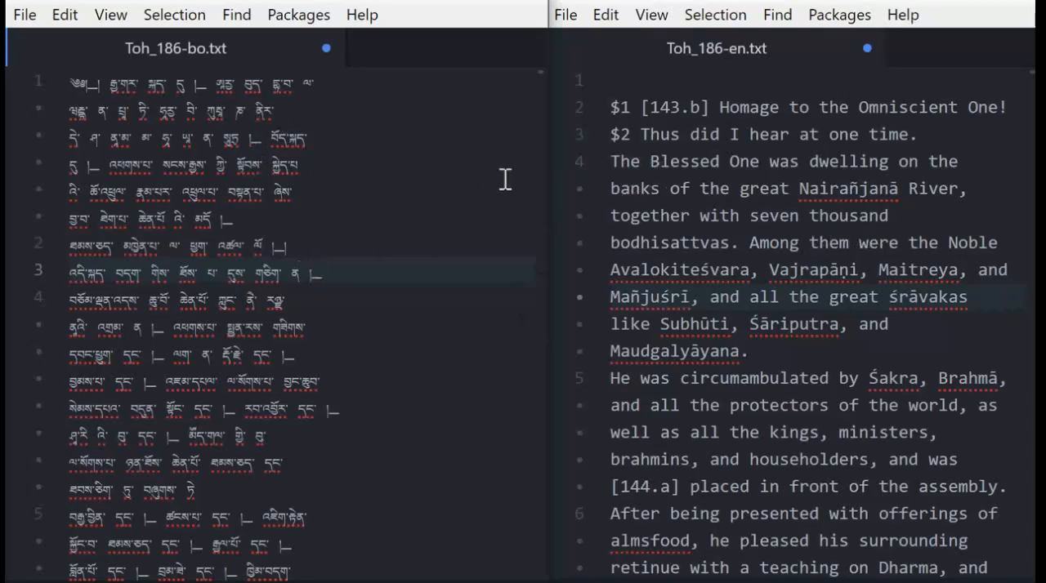
left_click(348, 135)
left_click(142, 325)
left_click(136, 110)
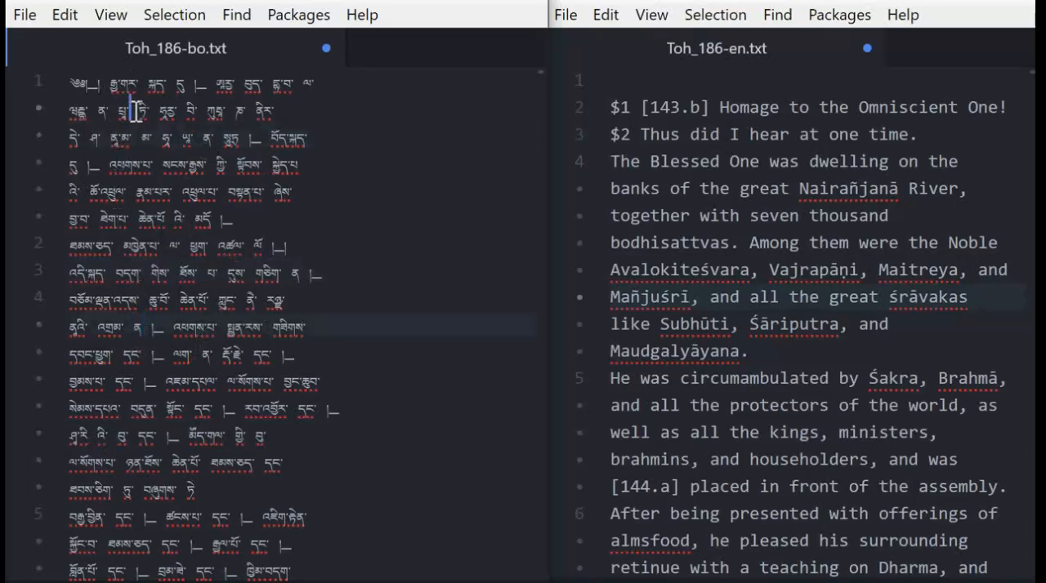
left_click(105, 250)
left_click(116, 180)
left_click(114, 349)
left_click(109, 297)
left_click(107, 275)
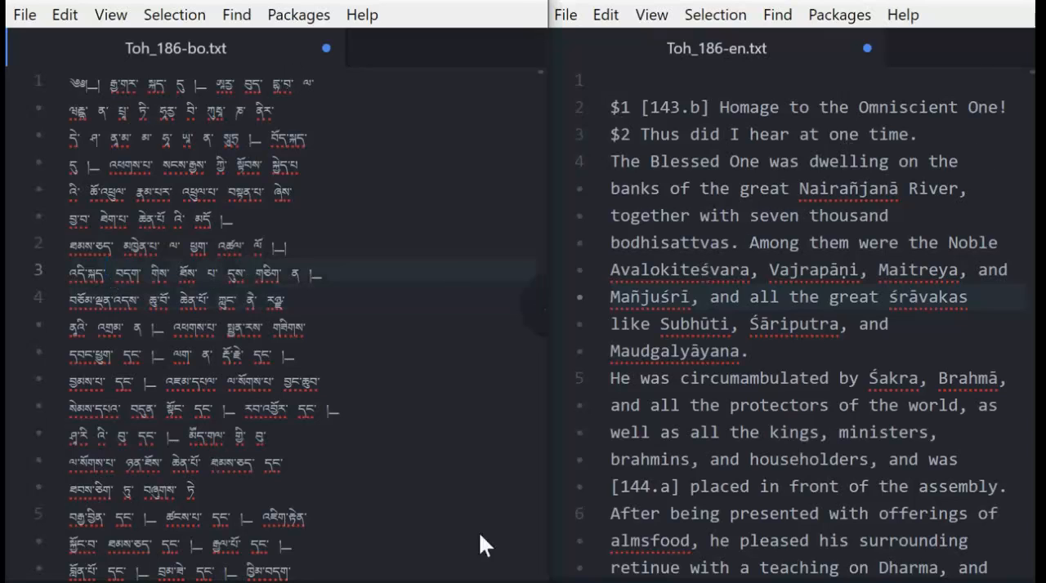
left_click(764, 233)
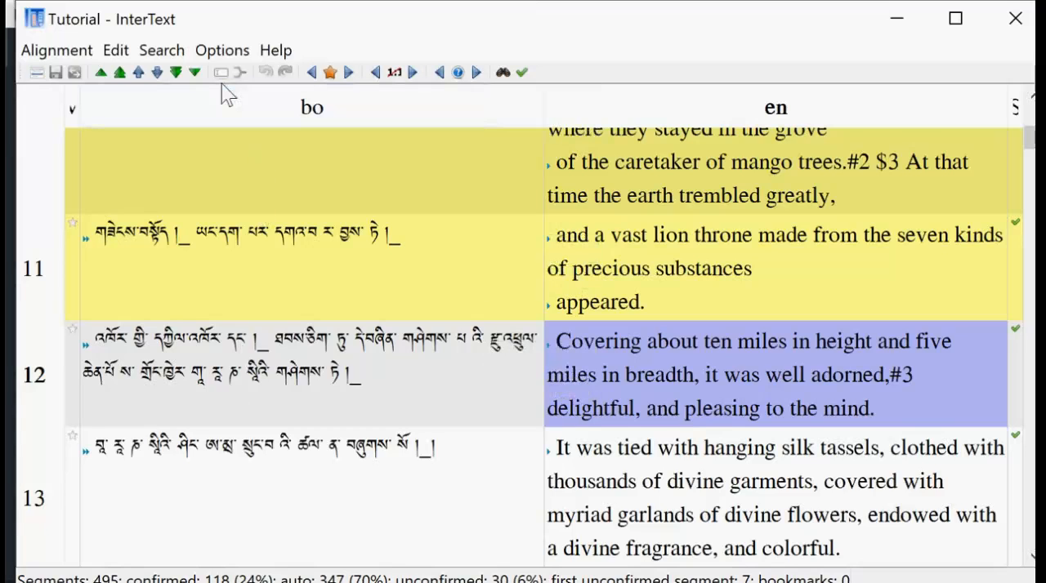
Create a new alignment named TestB with bo as version 1 and en as version 2, both from local files.
left_click(70, 54)
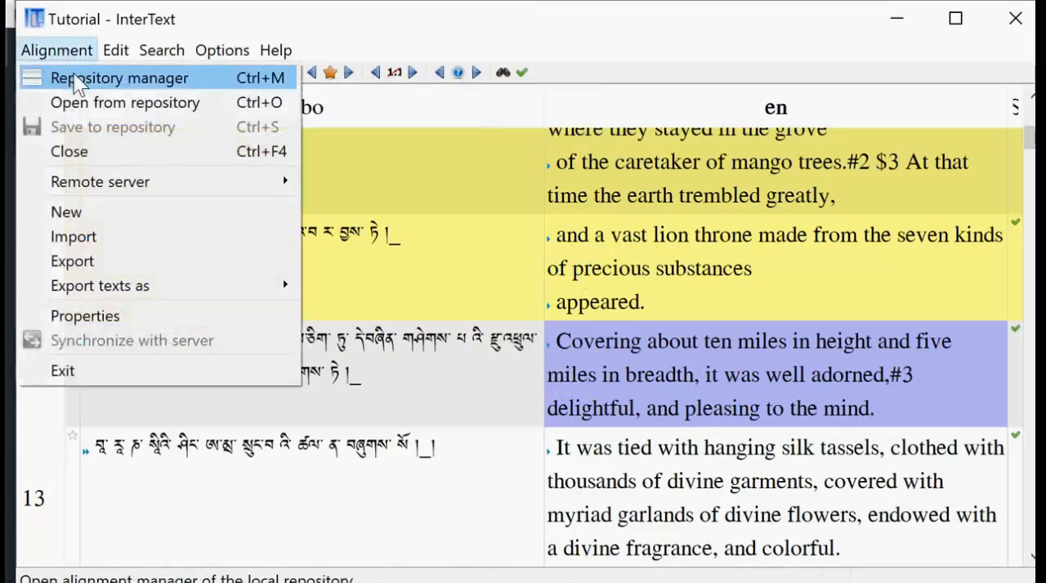
left_click(78, 82)
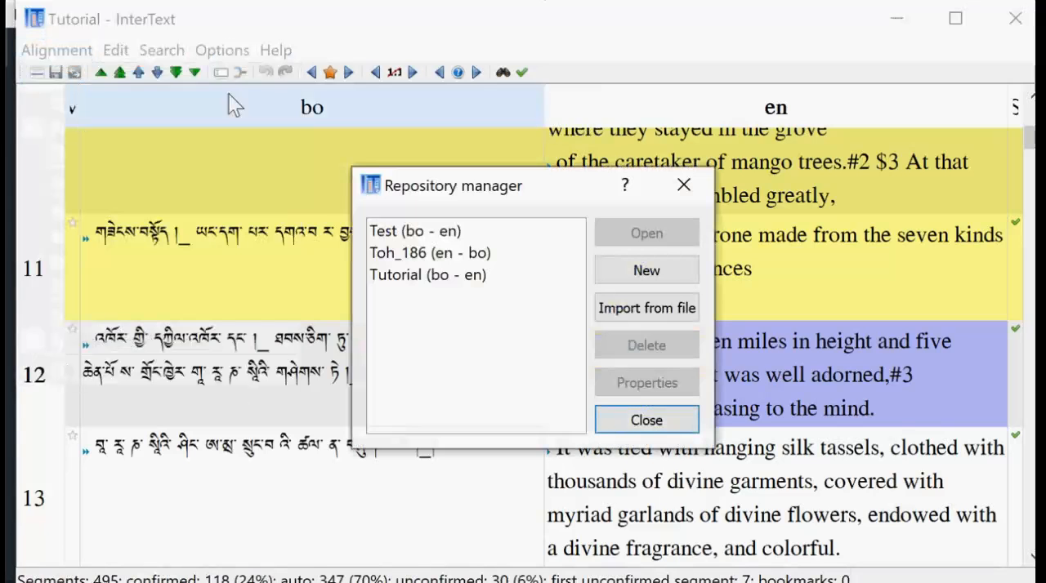
left_click(675, 270)
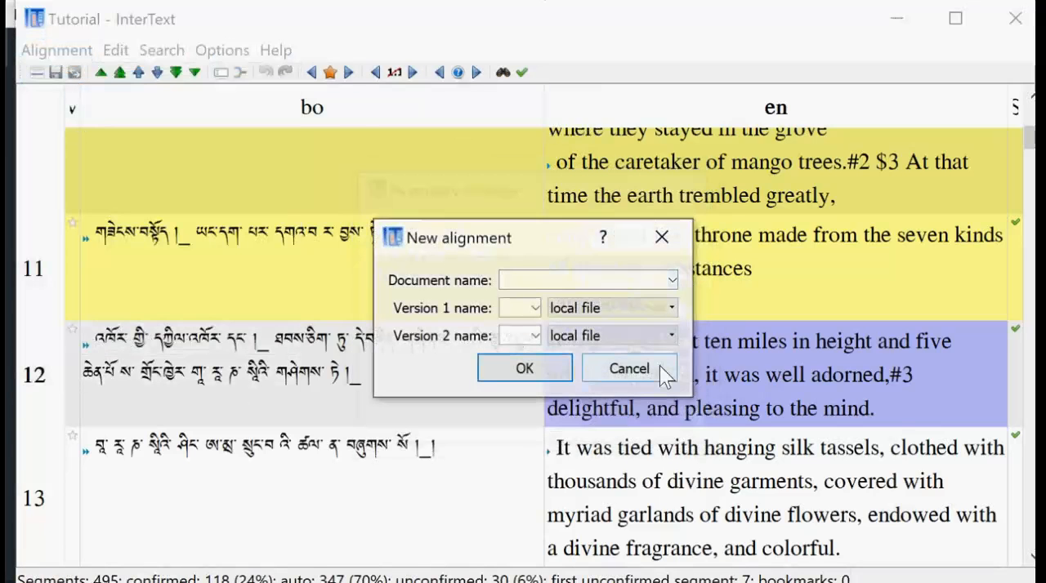
type("TestB")
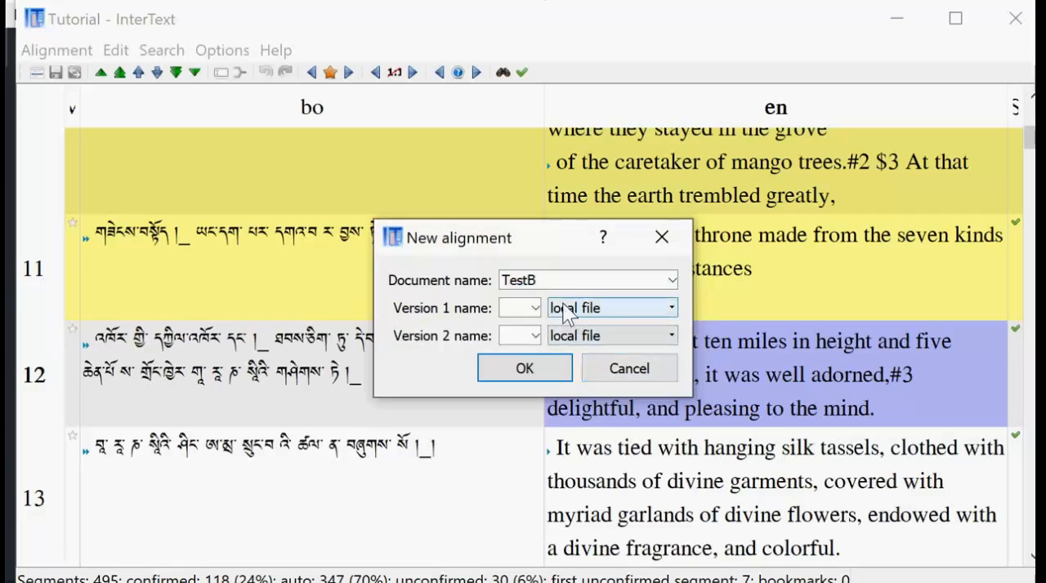
left_click(536, 310)
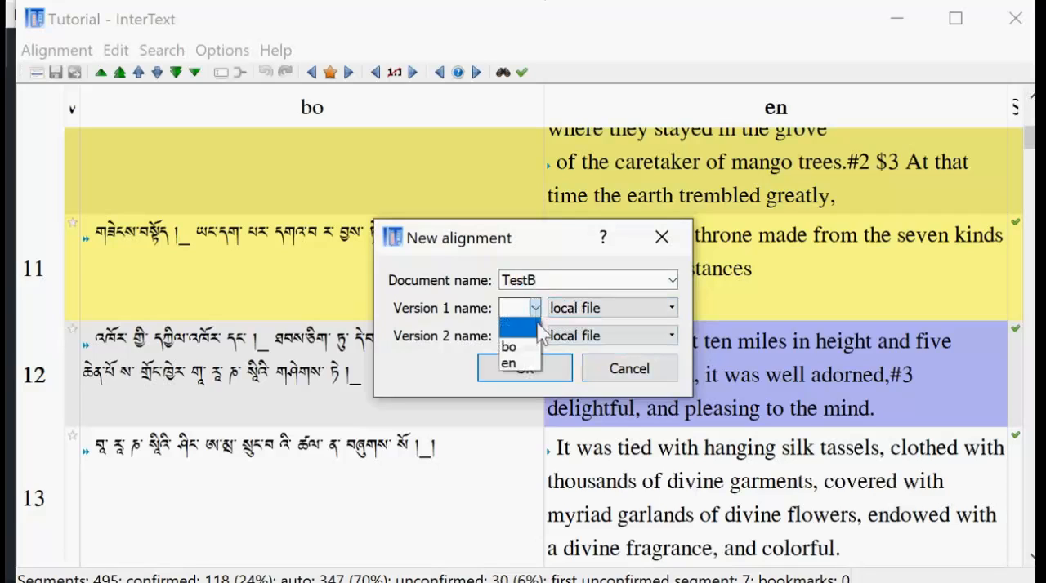
left_click(509, 346)
left_click(535, 336)
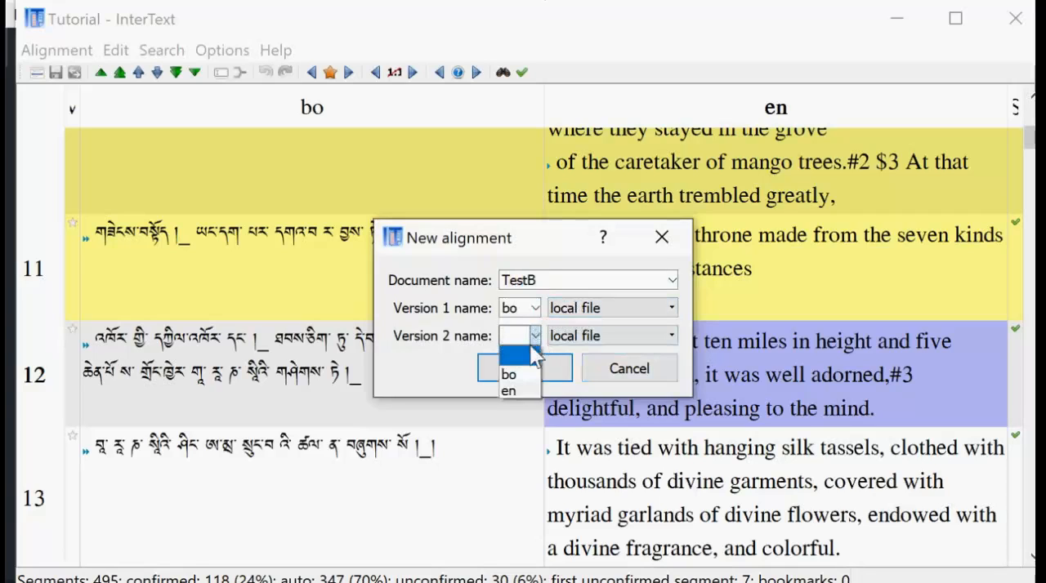
left_click(523, 392)
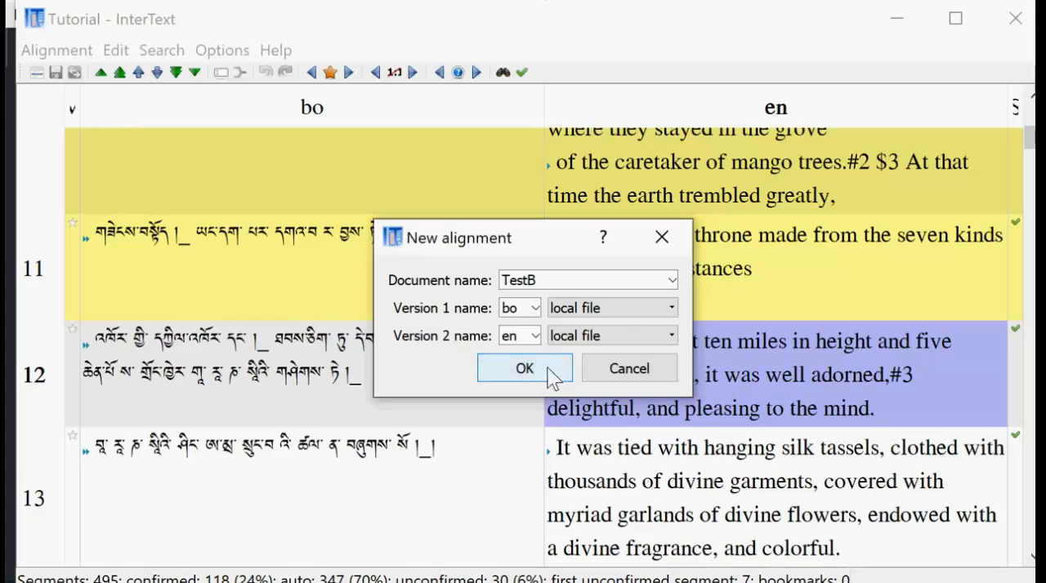
left_click(546, 374)
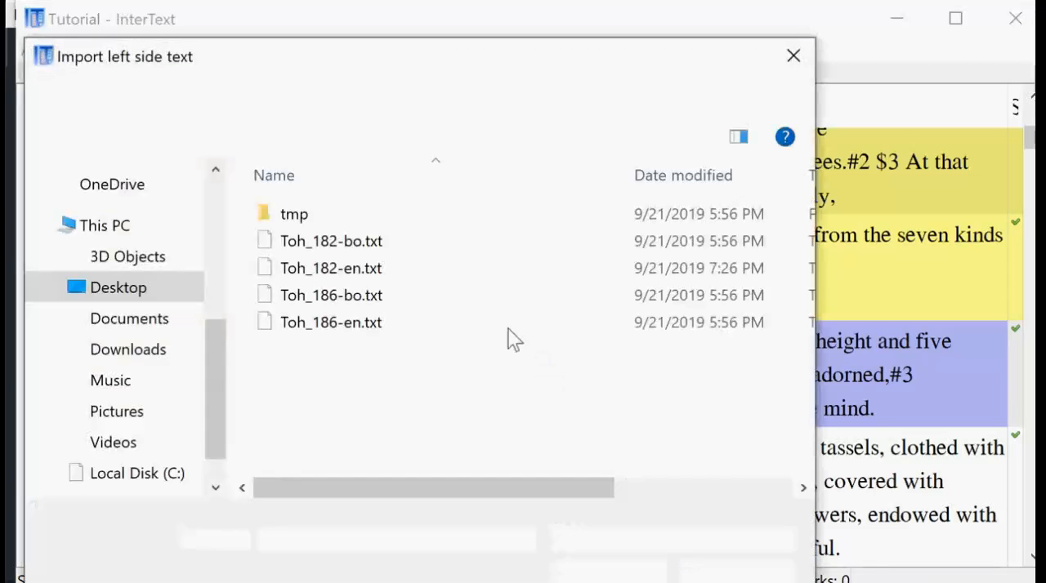
Import Toh_182-bo.txt as the left side text in UTF-8, with paragraphs and sentences separated by line break.
left_click(340, 247)
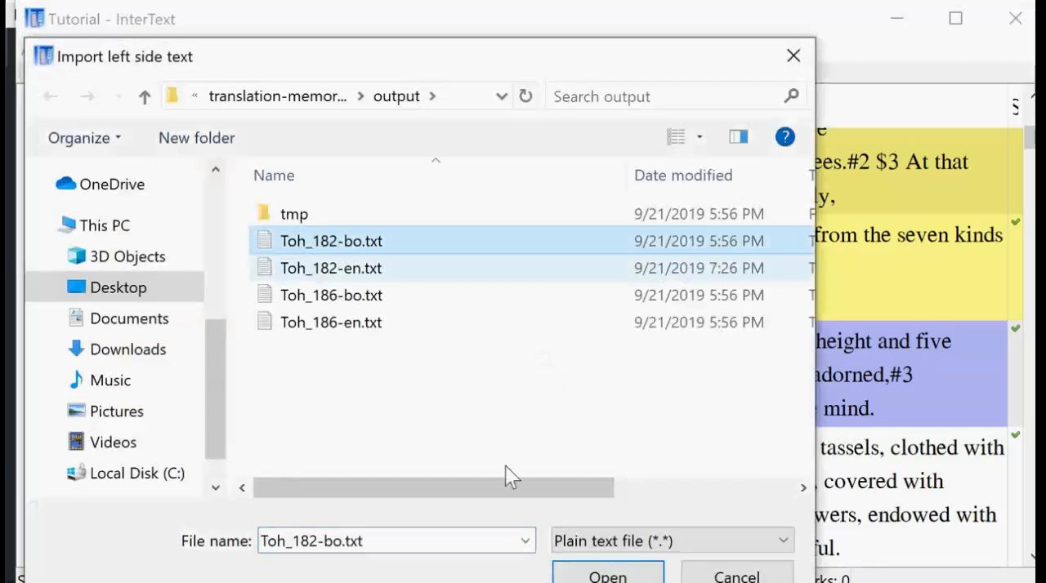
left_click(608, 574)
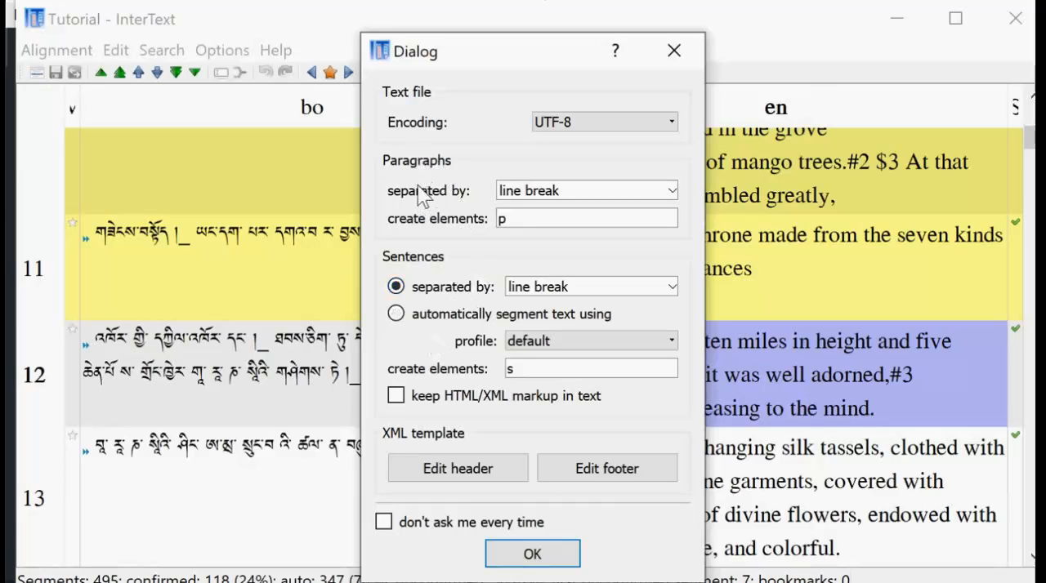
left_click(532, 554)
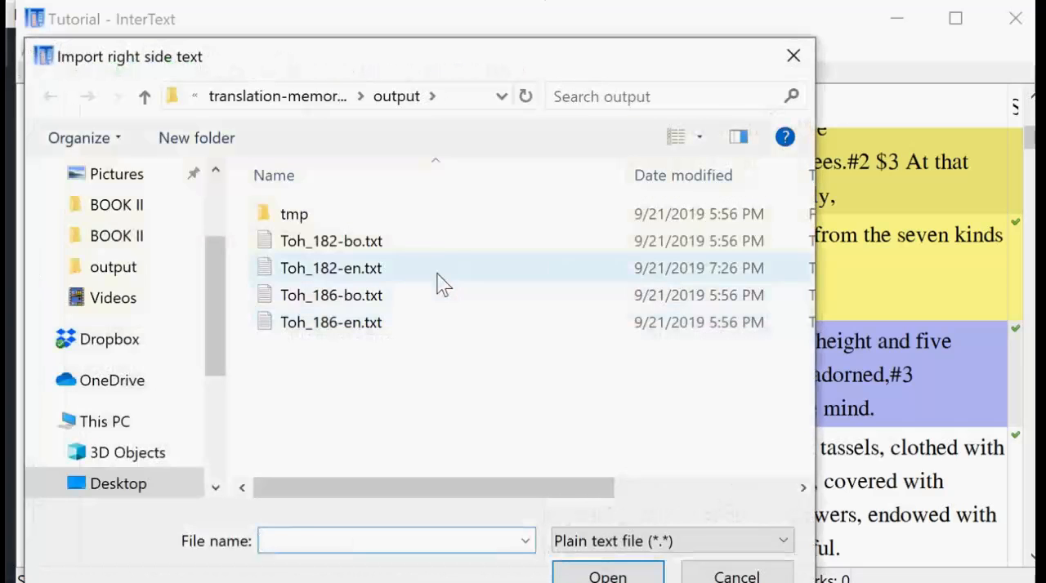
Import Toh_182-en.txt as the right side text in UTF-8, with paragraphs and sentences separated by line break.
left_click(439, 273)
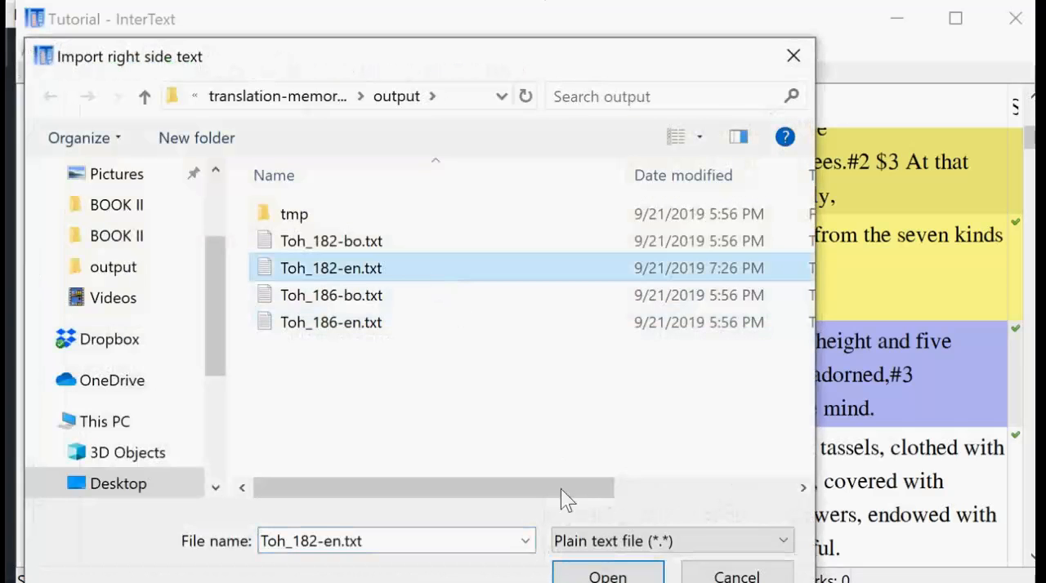
double_click(443, 274)
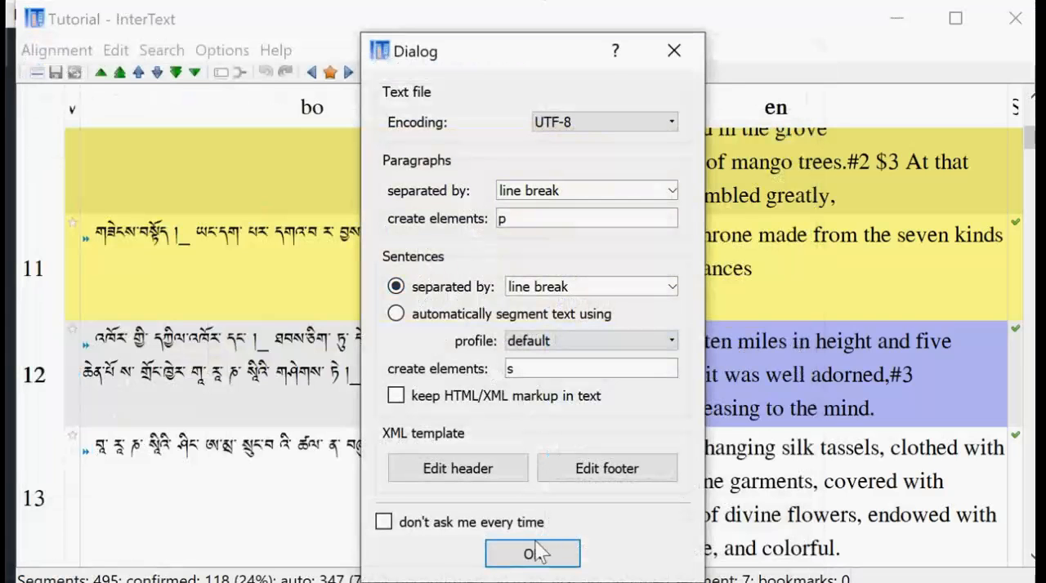
left_click(502, 557)
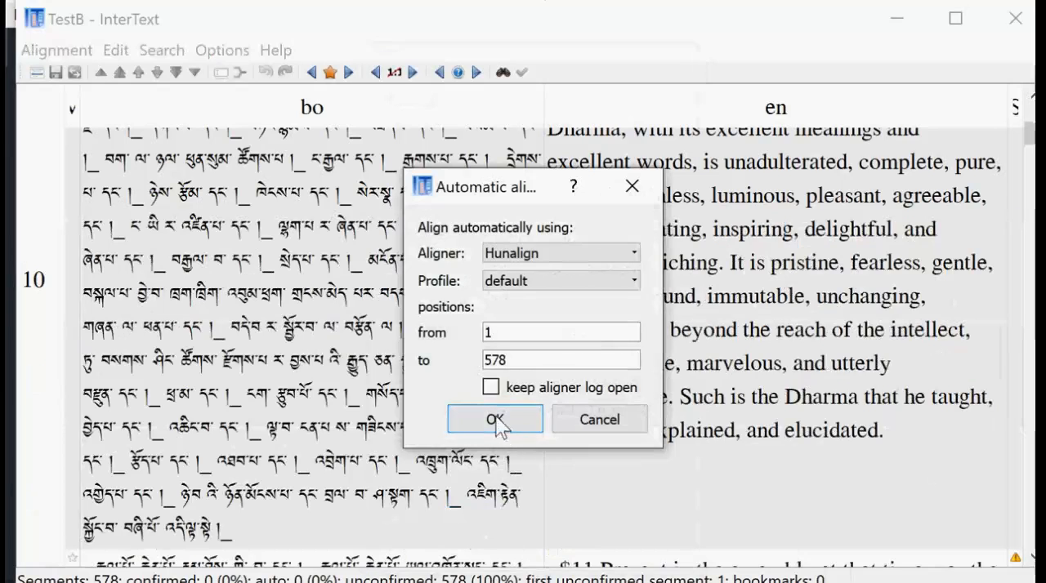
Start the automatic aligner on the two imported texts and abort it while it is running.
left_click(498, 423)
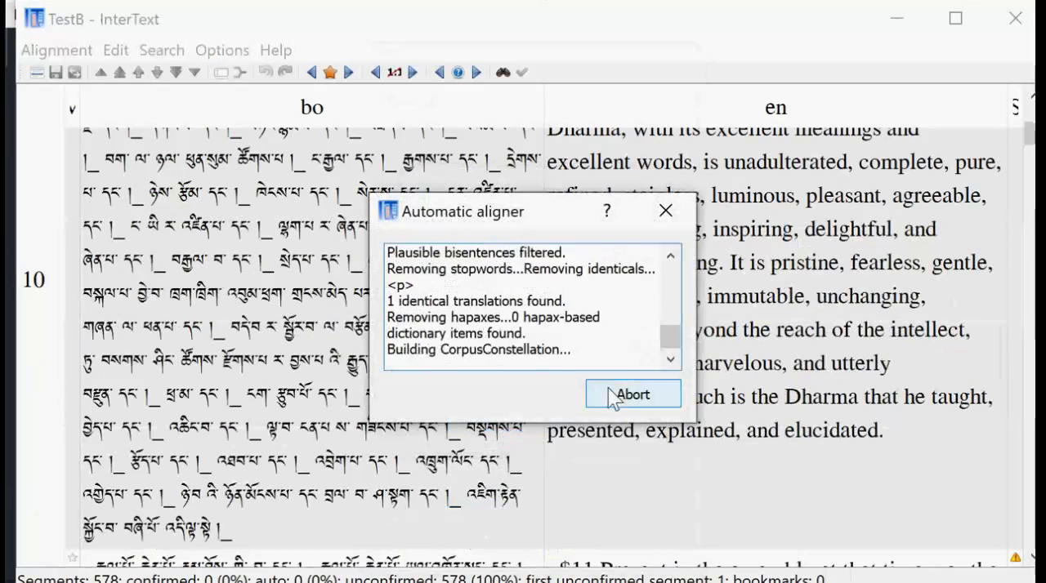
left_click(617, 397)
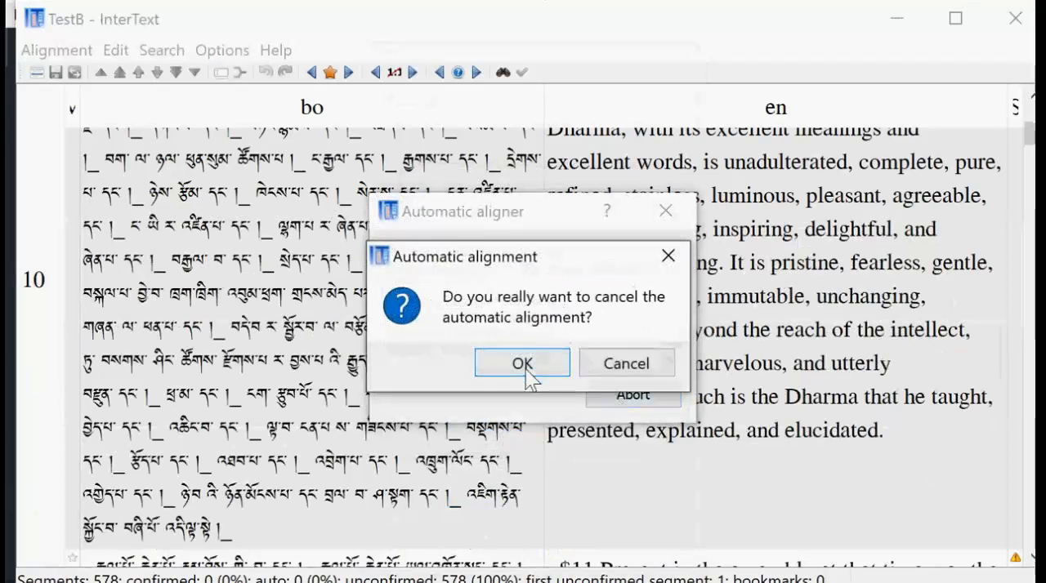
left_click(522, 364)
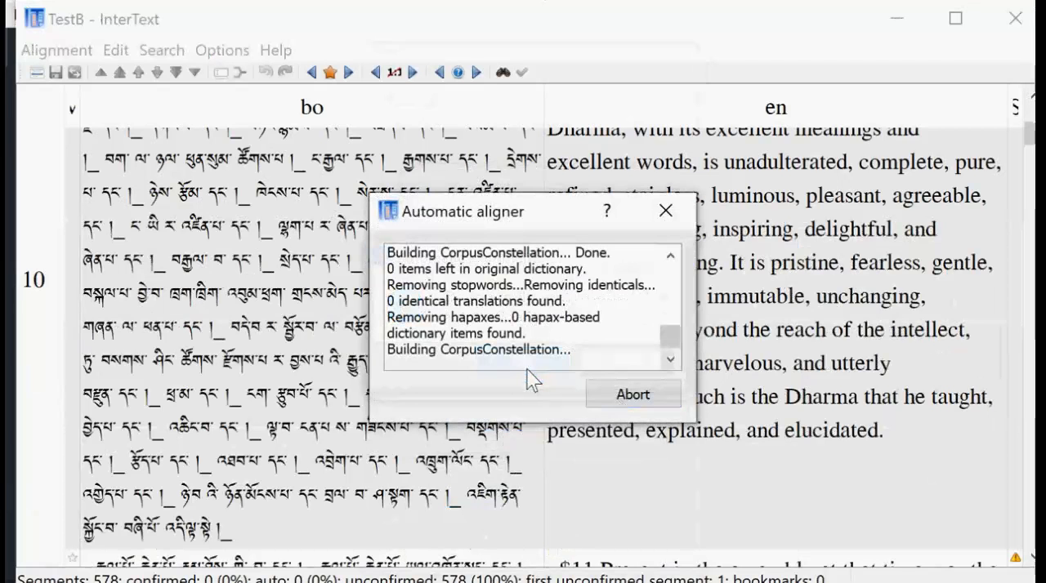
Look over segments 10 and 11 of the new TestB alignment.
scroll(646, 396, "down", 1)
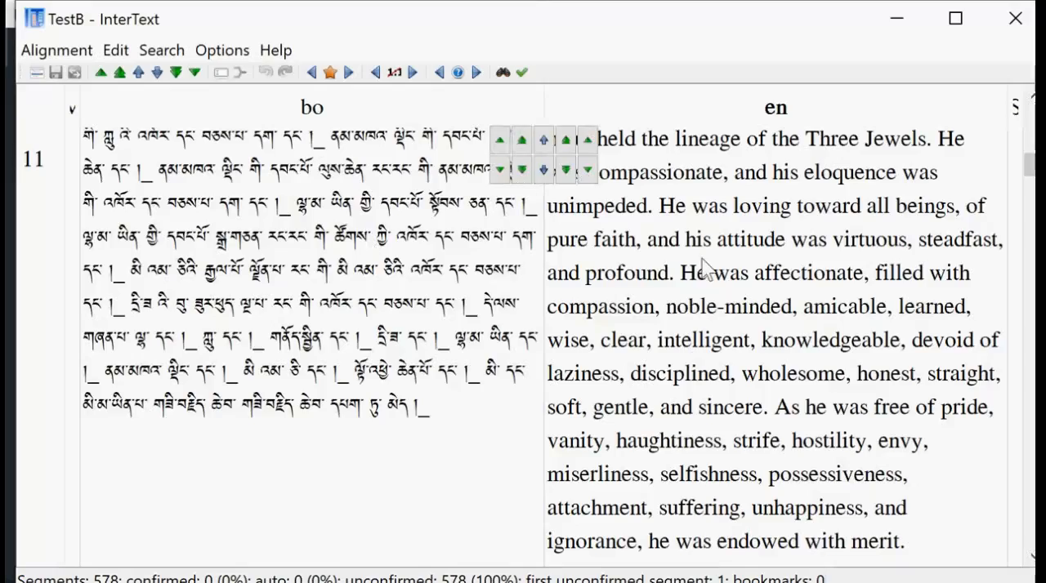
scroll(781, 445, "up", 6)
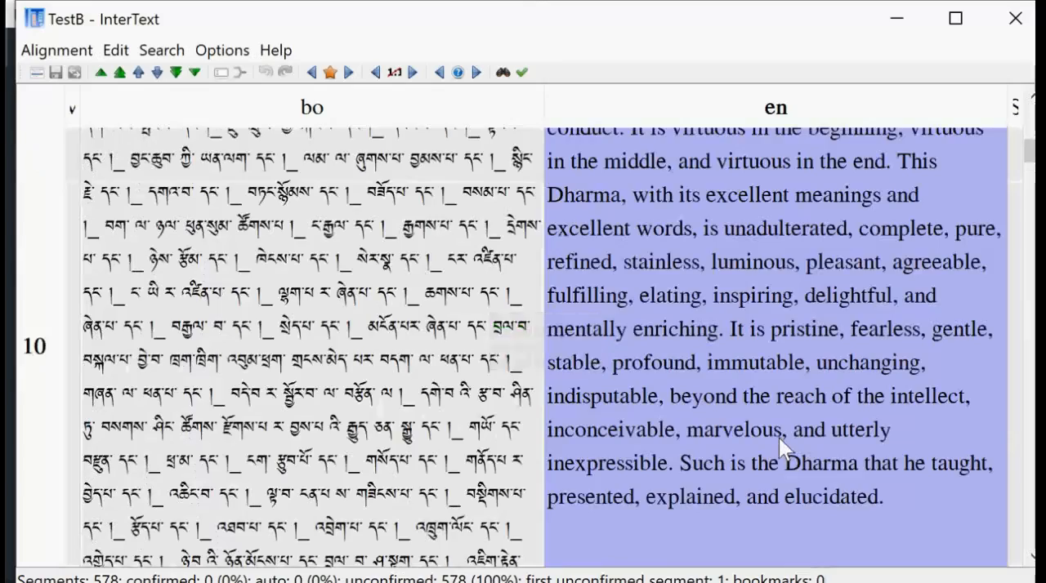
scroll(776, 445, "down", 6)
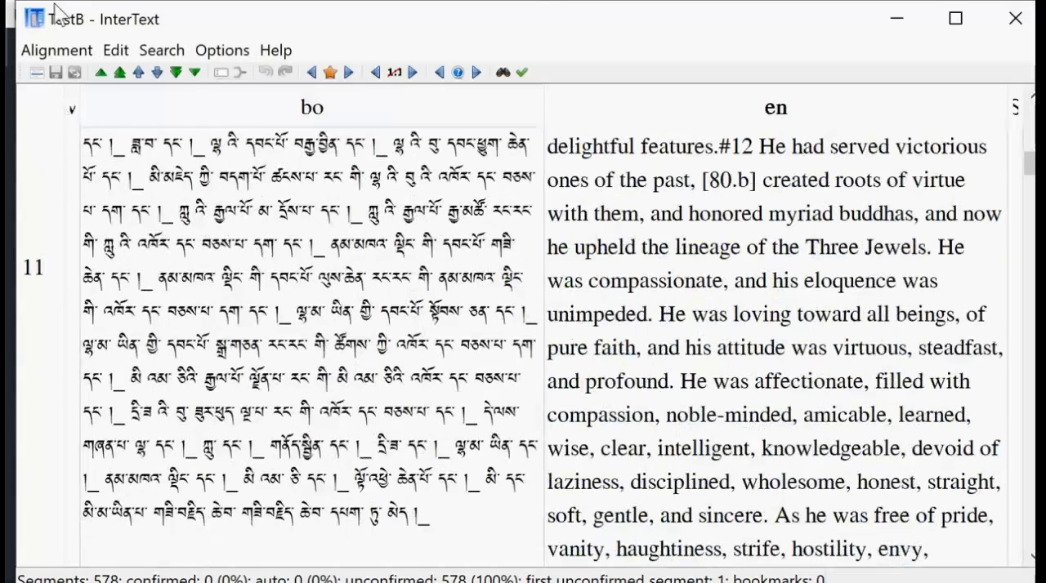
Look up the TMX (stripped markup) format for exporting the aligned texts, and return to the Toh_186 text files in Atom.
left_click(57, 51)
left_click(58, 51)
left_click(62, 51)
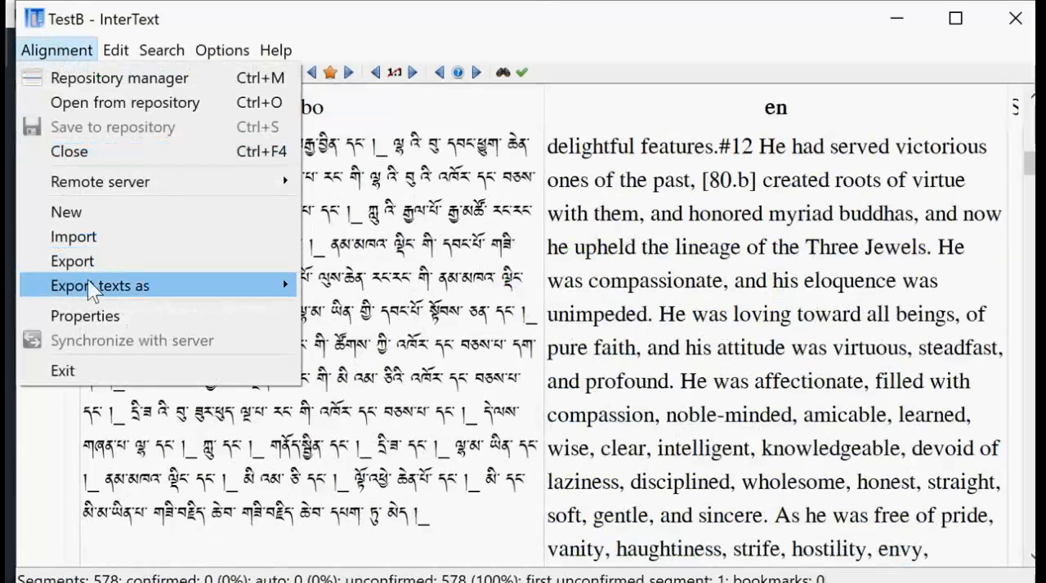
mouse_move(90, 286)
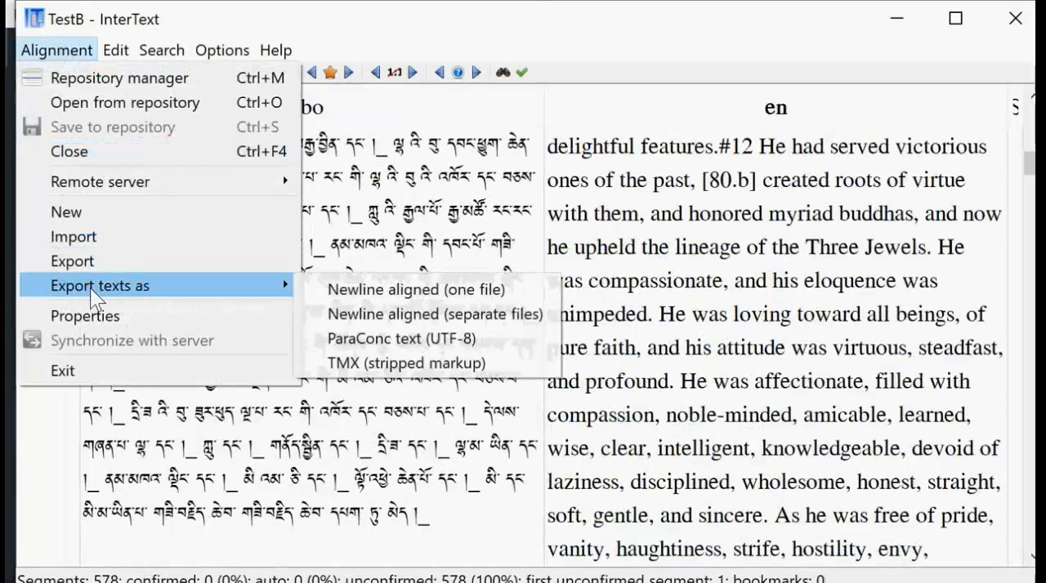
left_click(488, 362)
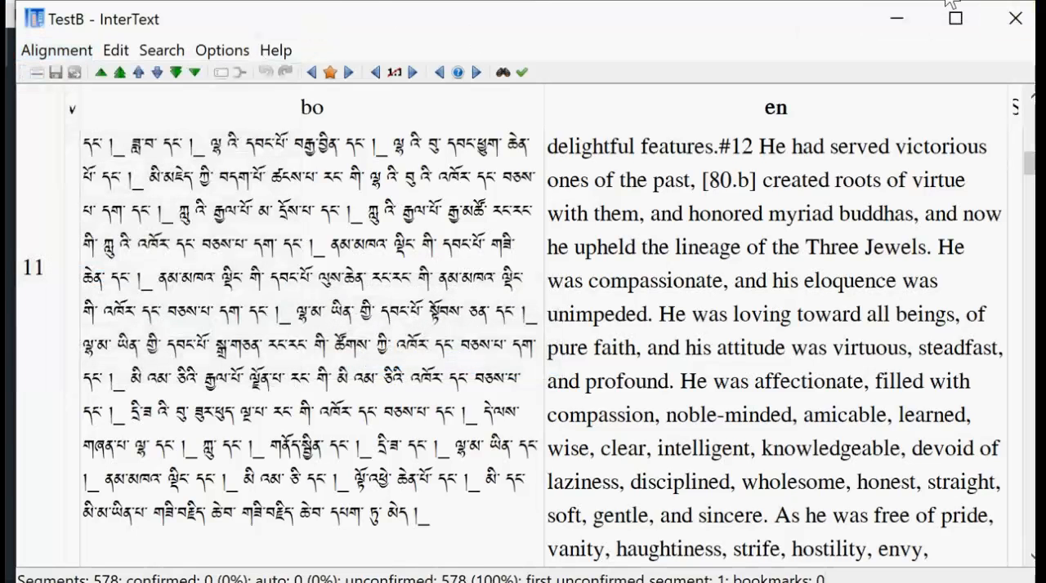
left_click(1015, 20)
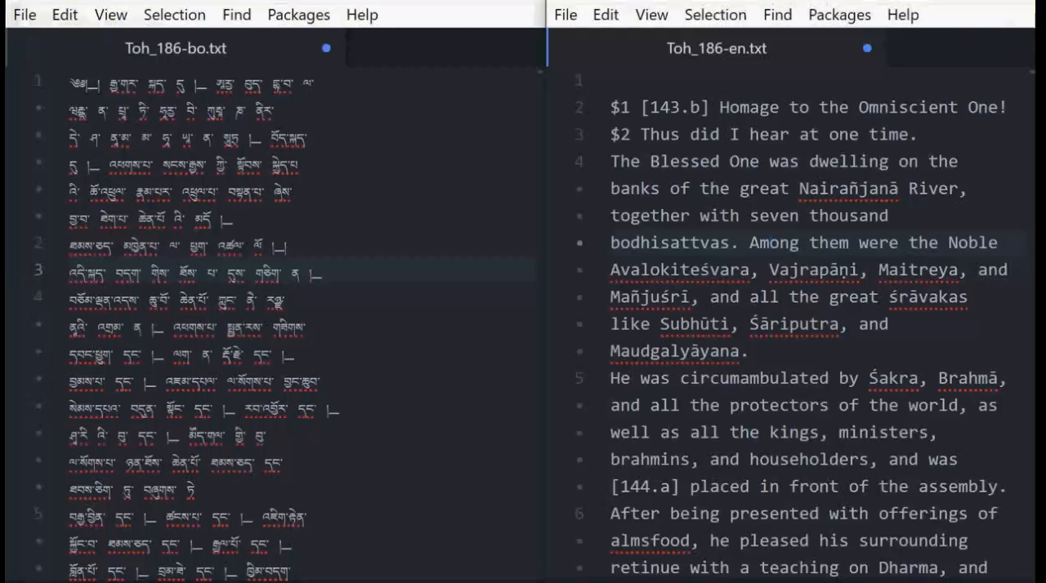